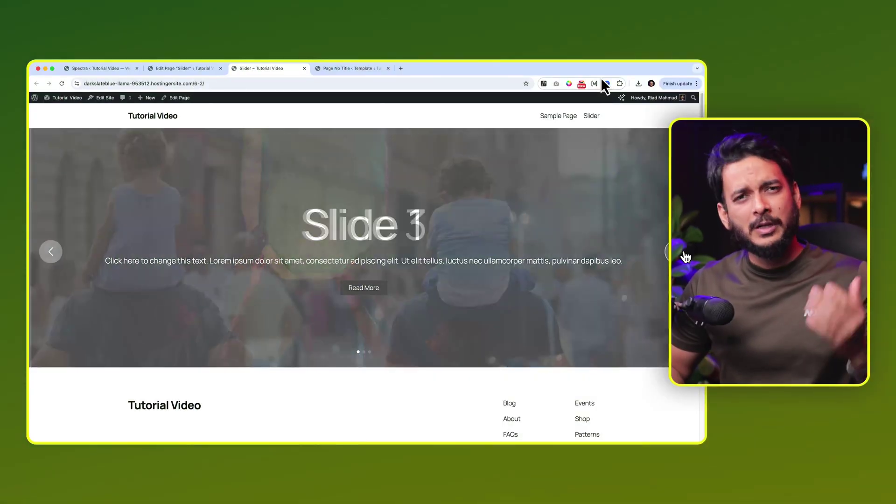
Step through the demo slider's slides, then check the inner container's style settings.
click(683, 252)
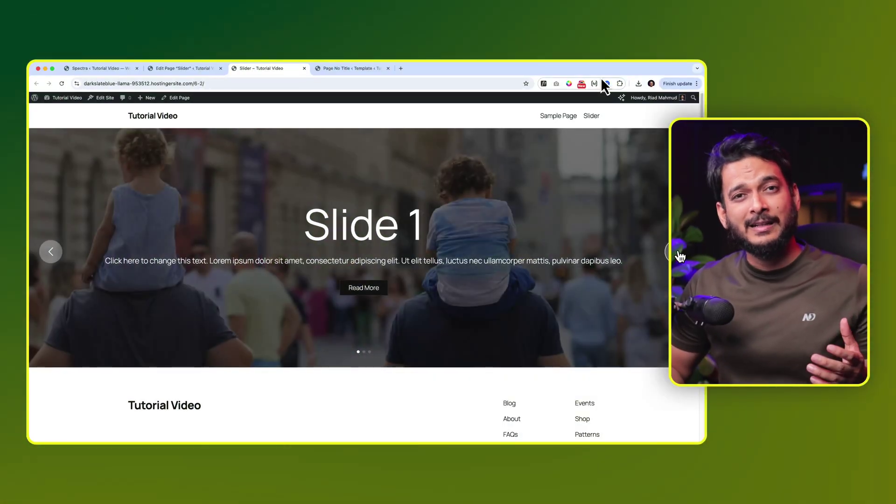
click(680, 252)
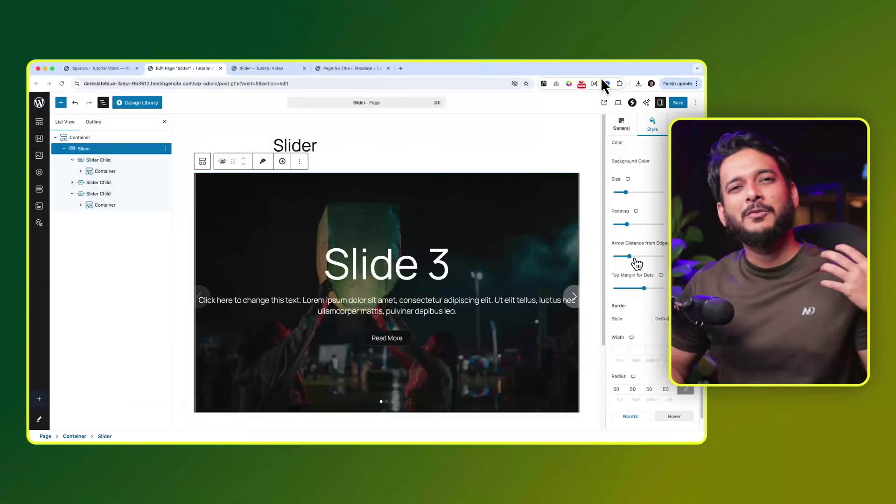
click(655, 183)
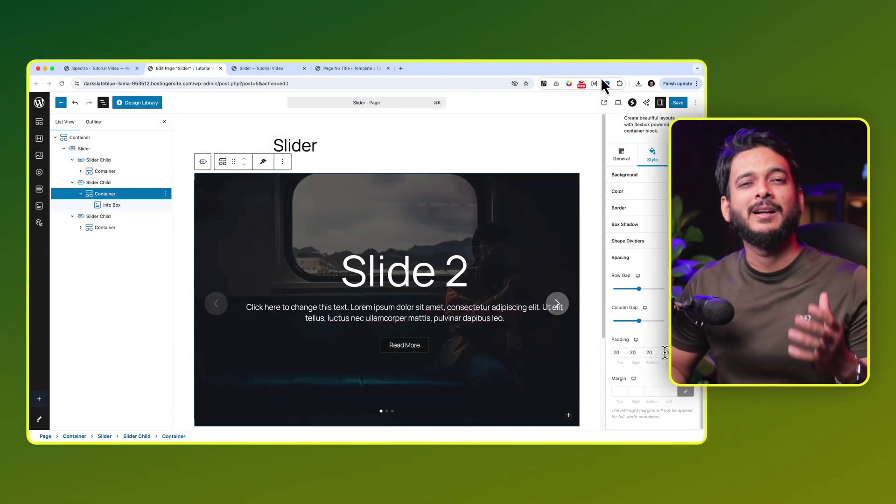
click(106, 171)
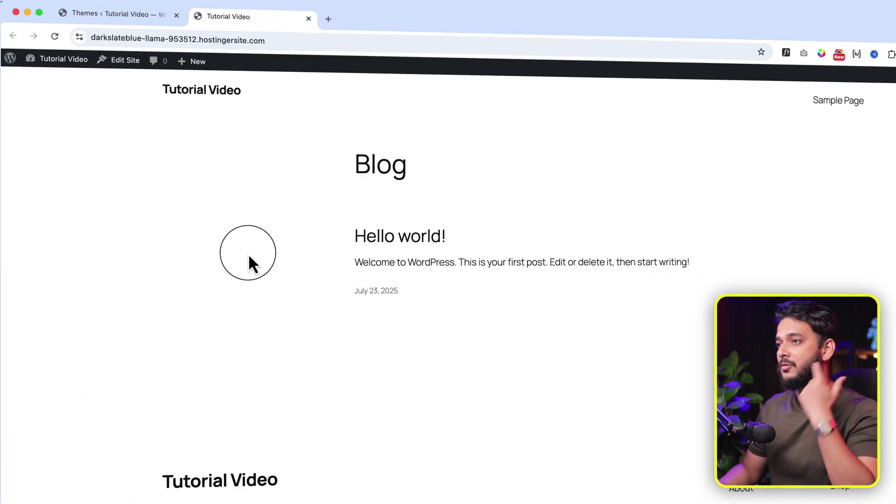
Find 'spectra' in the plugin directory, then install and activate Spectra Gutenberg Blocks.
click(136, 17)
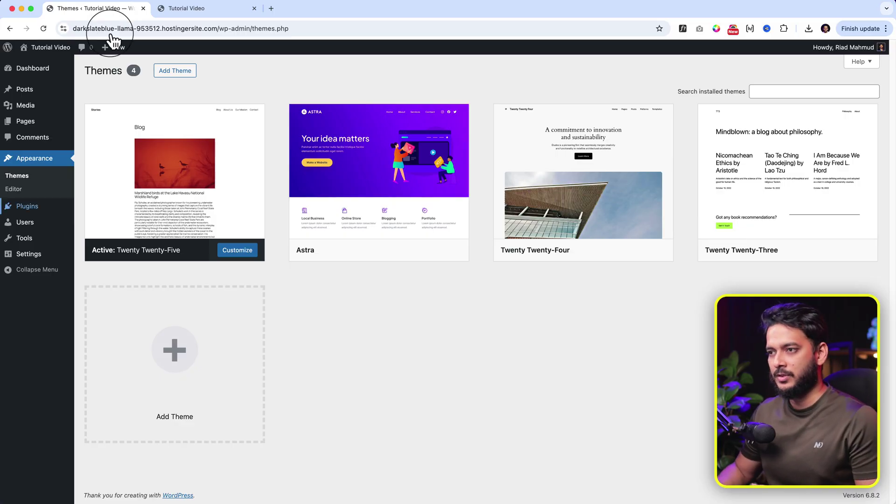
mouse_move(114, 207)
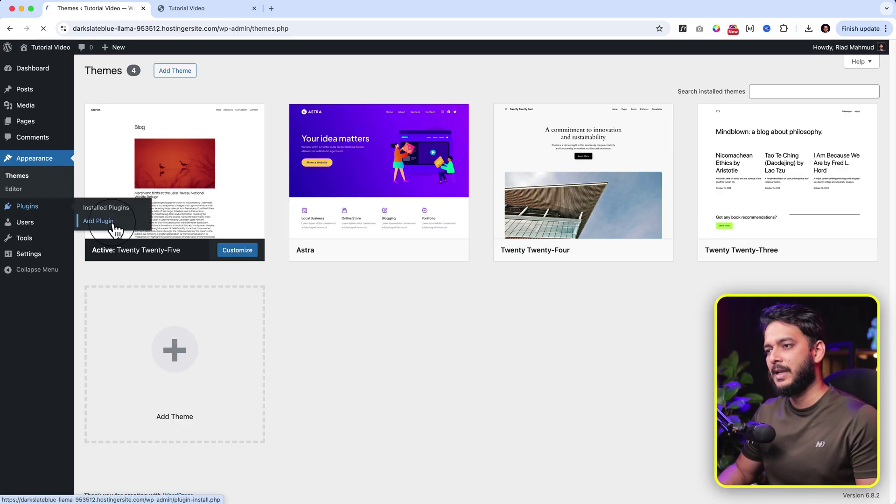
click(115, 228)
click(755, 122)
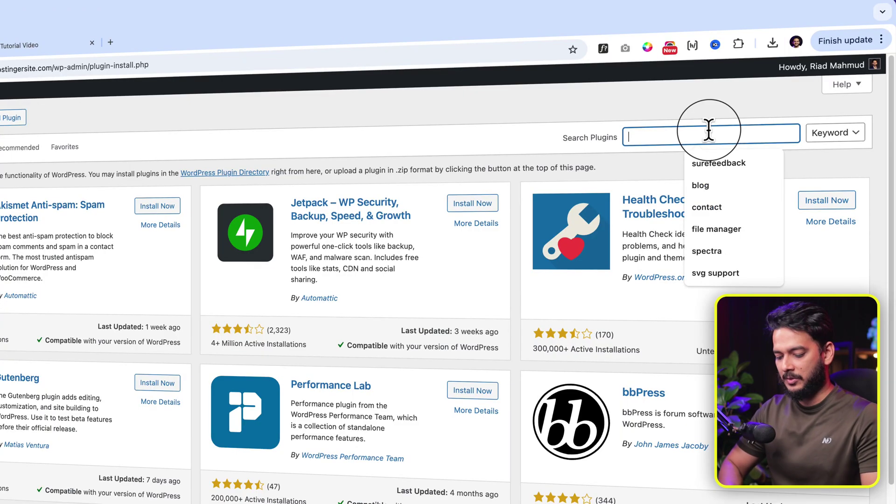
text(spectra)
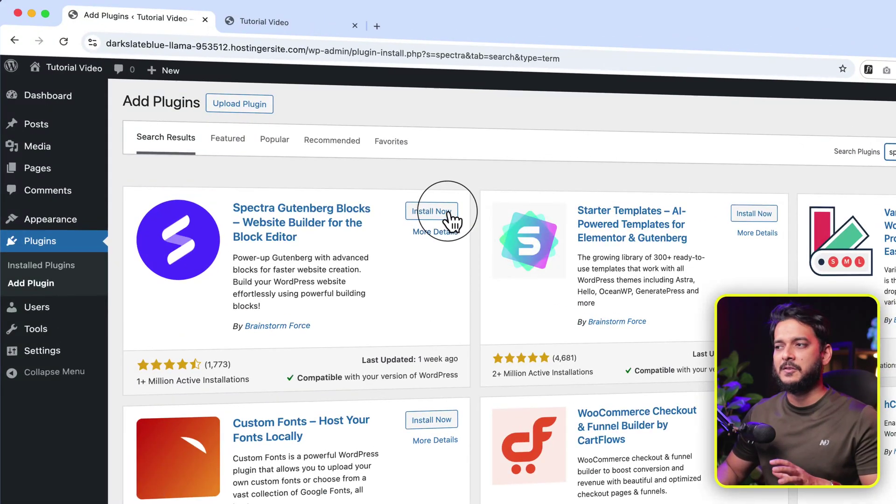
click(387, 184)
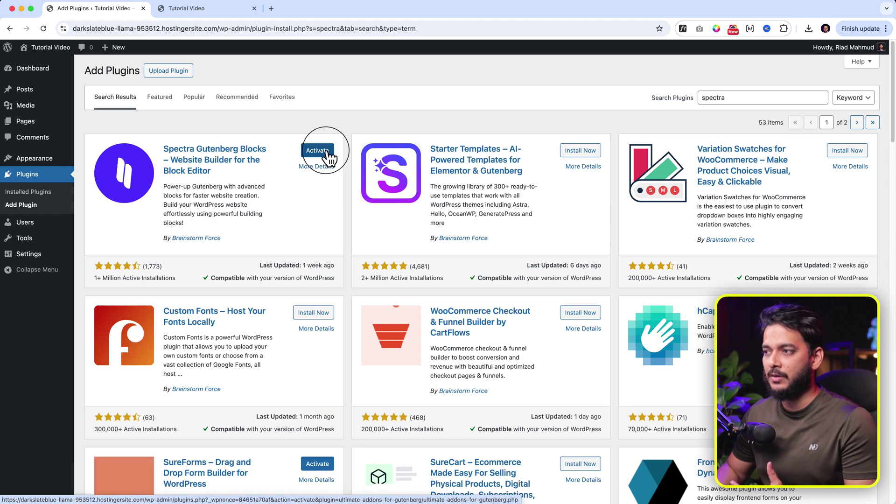
click(318, 151)
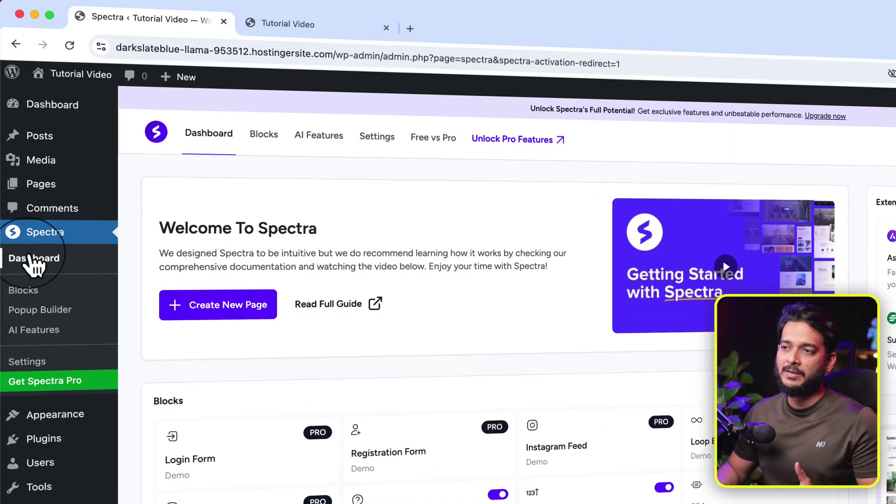
In Spectra's Blocks list, deactivate every block and keep only Slider enabled.
click(264, 135)
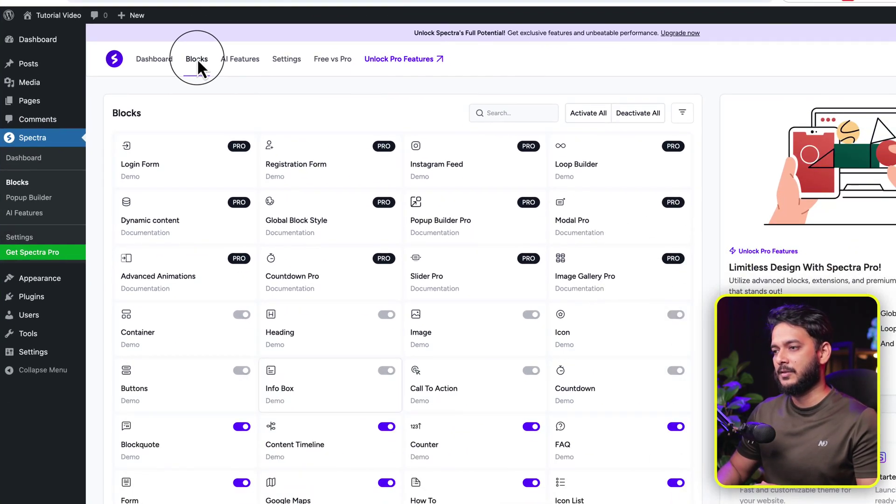
scroll(197, 58, down, 1)
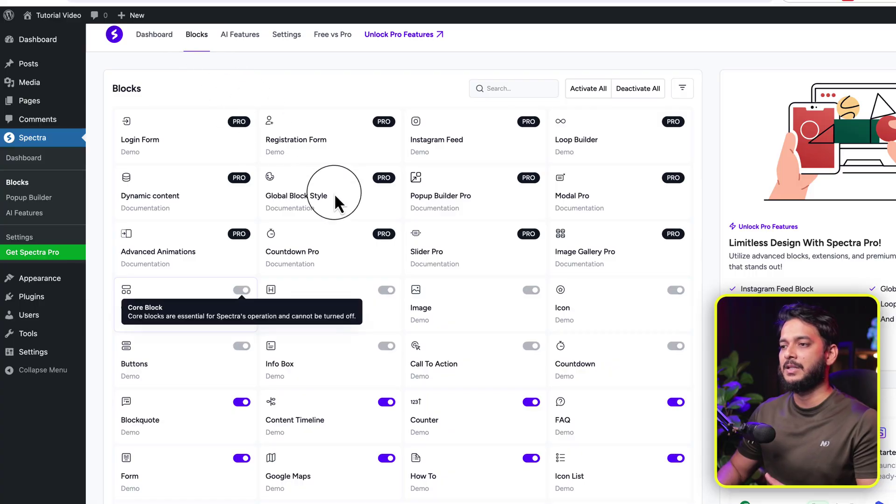
scroll(512, 368, down, 10)
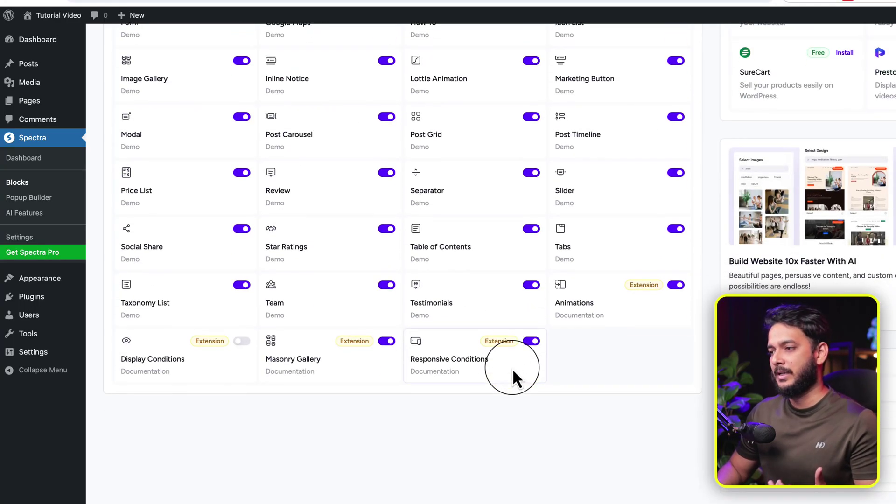
scroll(511, 368, up, 15)
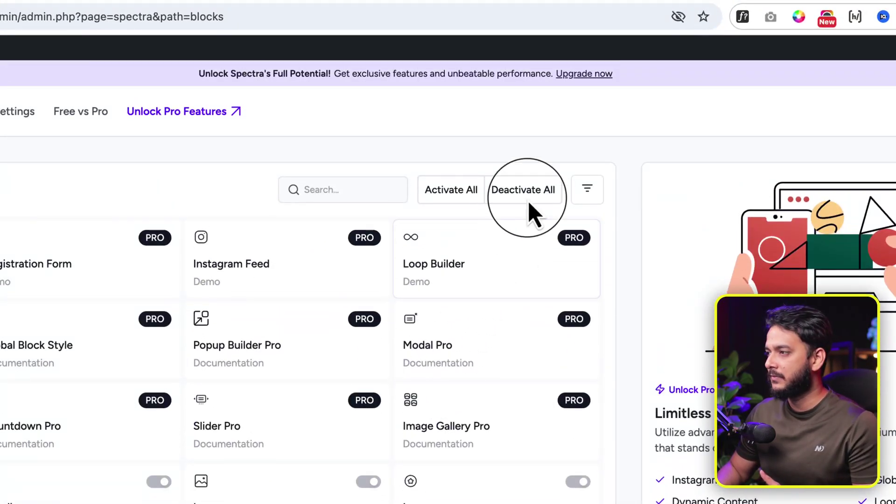
click(530, 205)
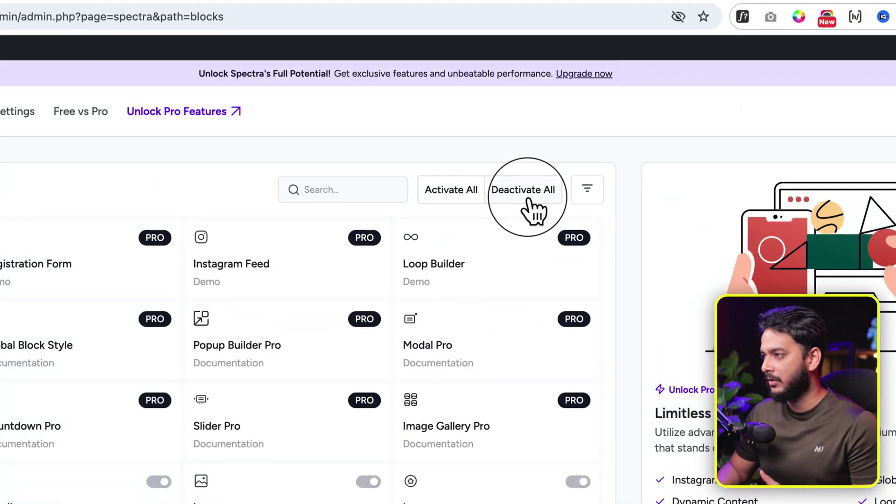
scroll(110, 420, down, 5)
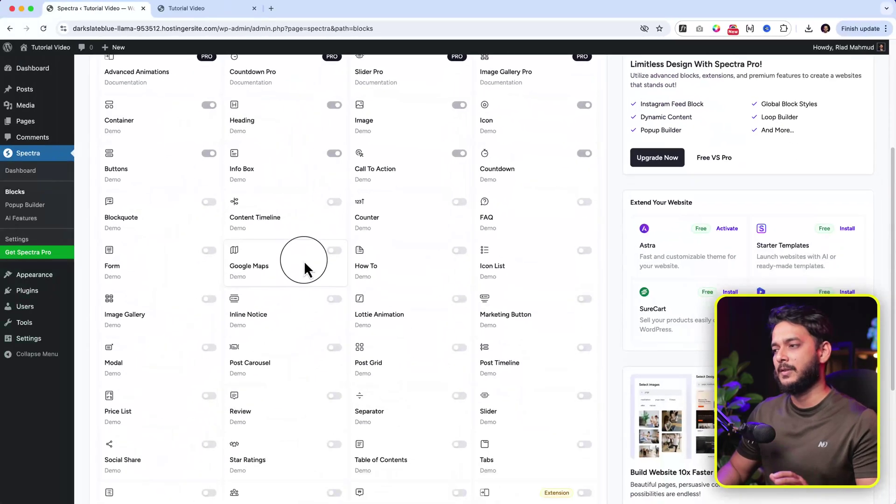
scroll(303, 261, down, 4)
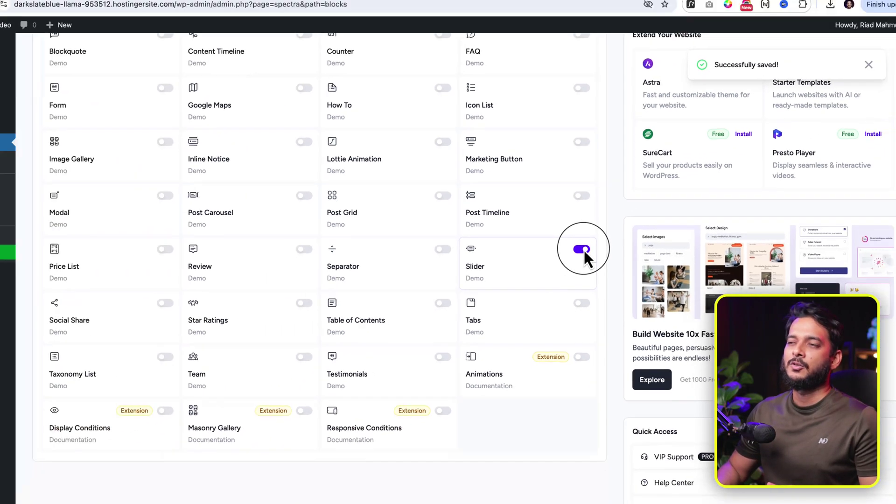
mouse_move(25, 121)
click(99, 137)
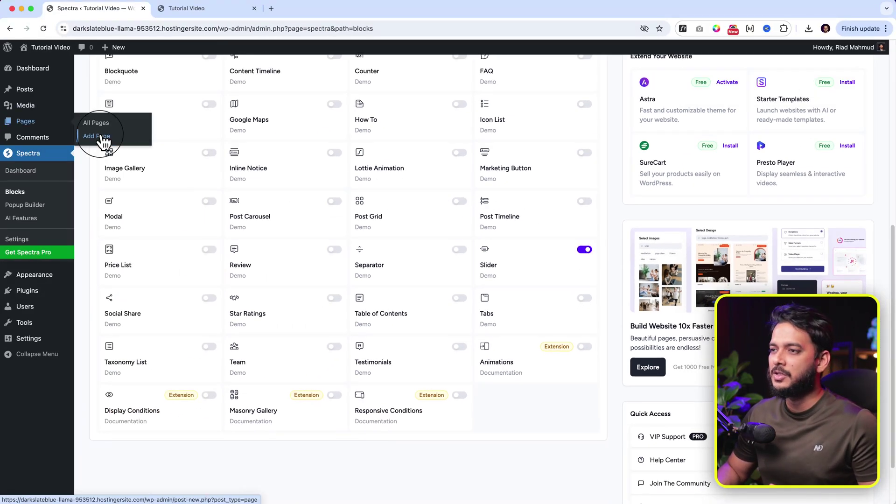
Open Add Page in a separate tab and dismiss the pattern chooser for an empty draft.
right_click(104, 140)
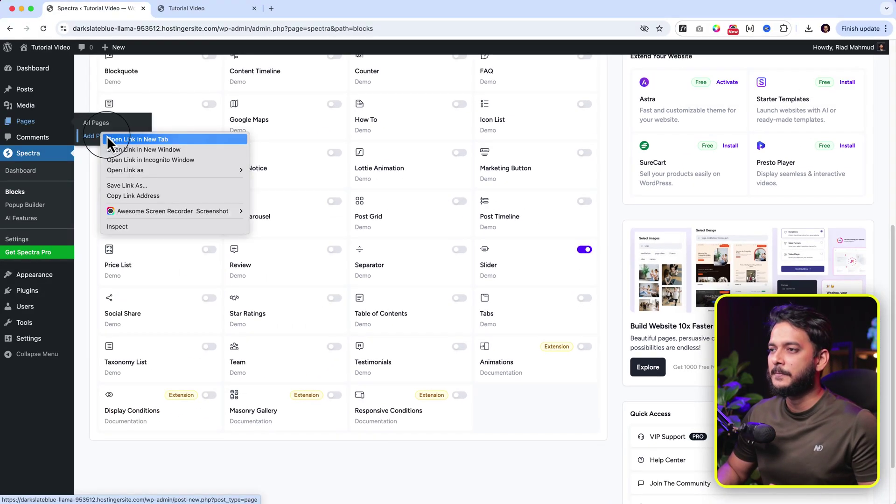
click(114, 133)
click(302, 10)
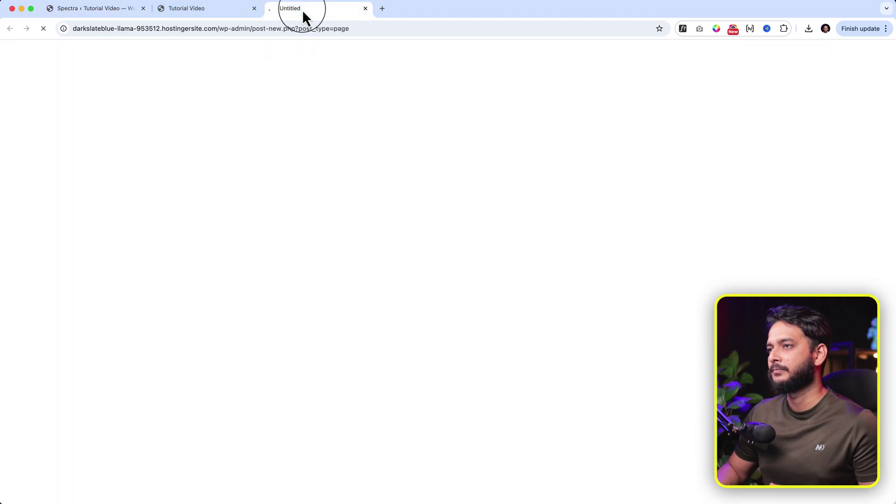
drag(309, 10, 192, 10)
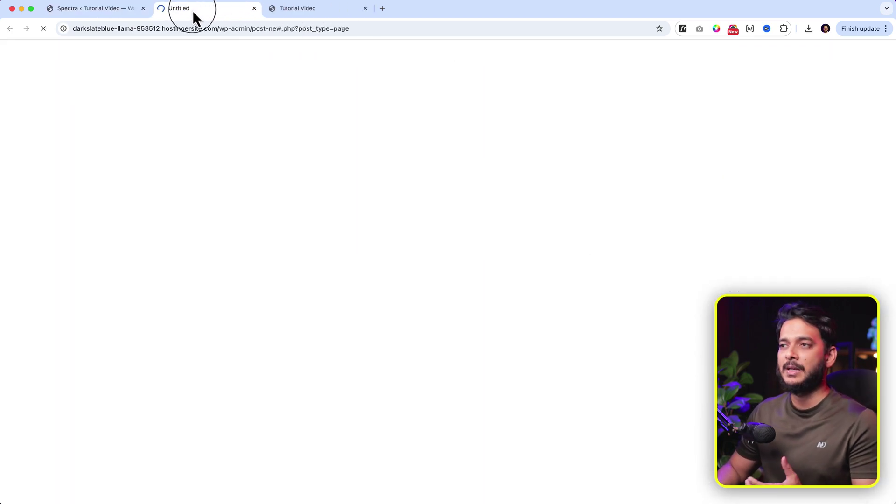
click(124, 10)
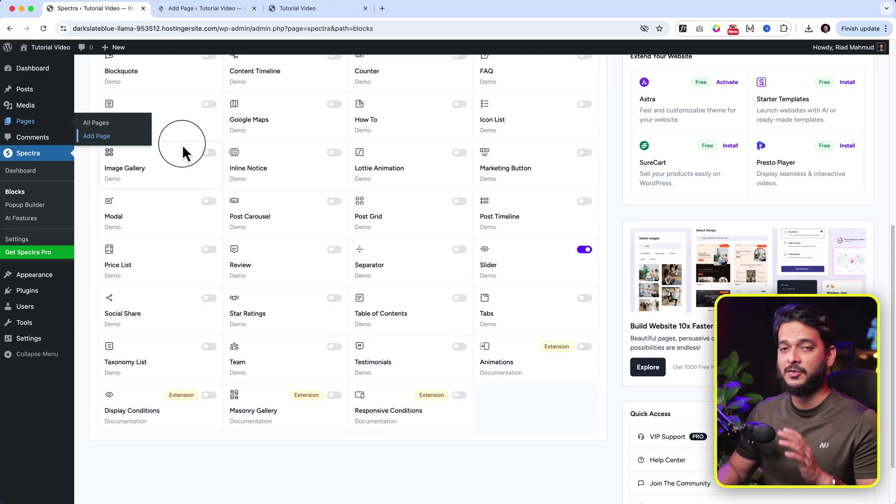
click(225, 8)
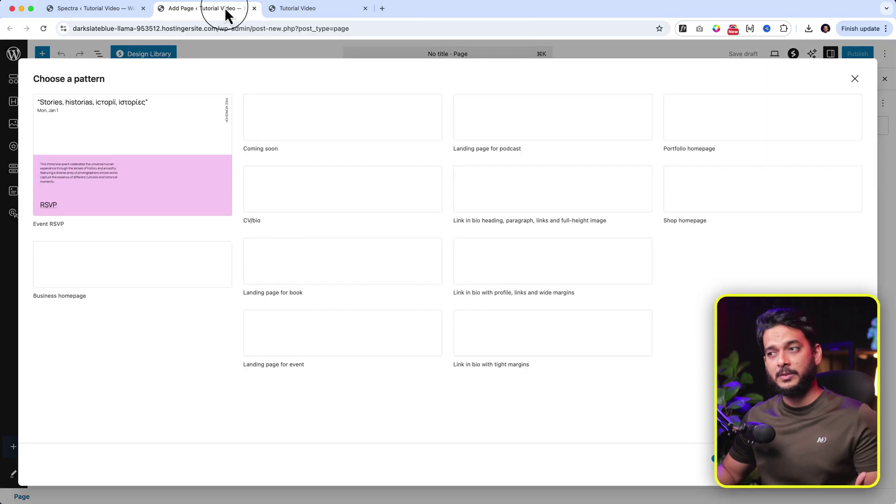
click(856, 79)
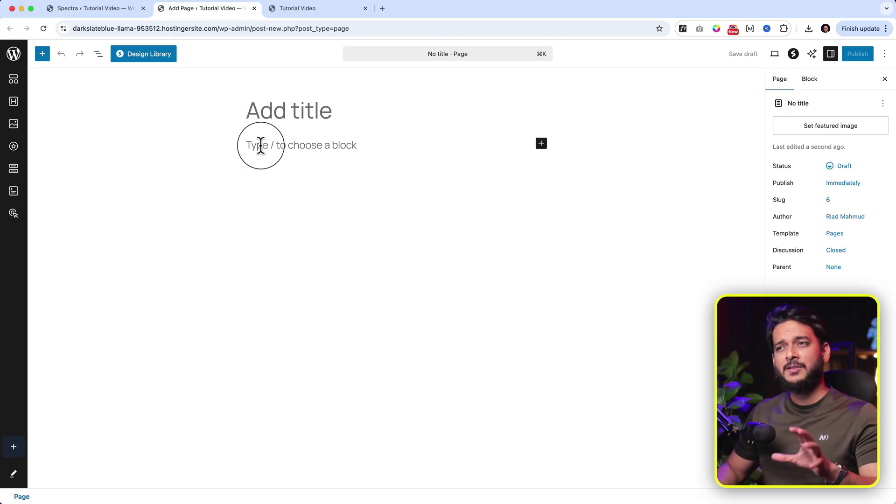
Insert a Spectra Container with a chosen layout and drag a Slider block into it.
click(42, 53)
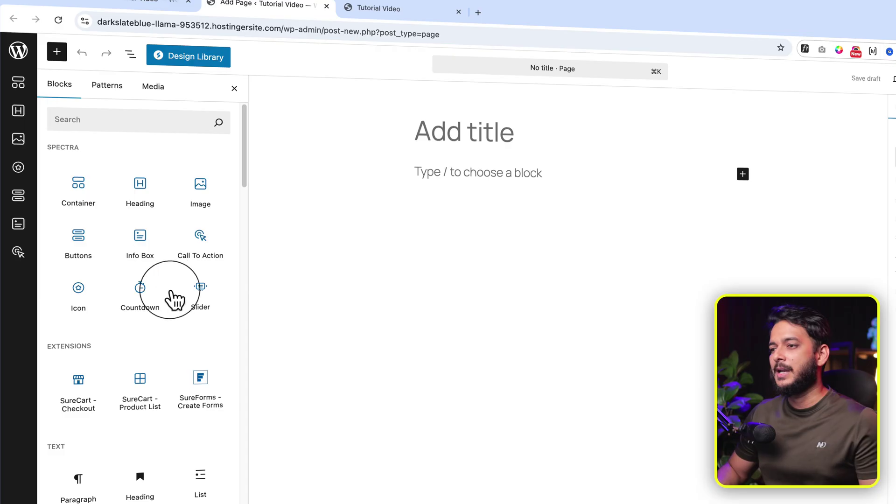
mouse_move(177, 306)
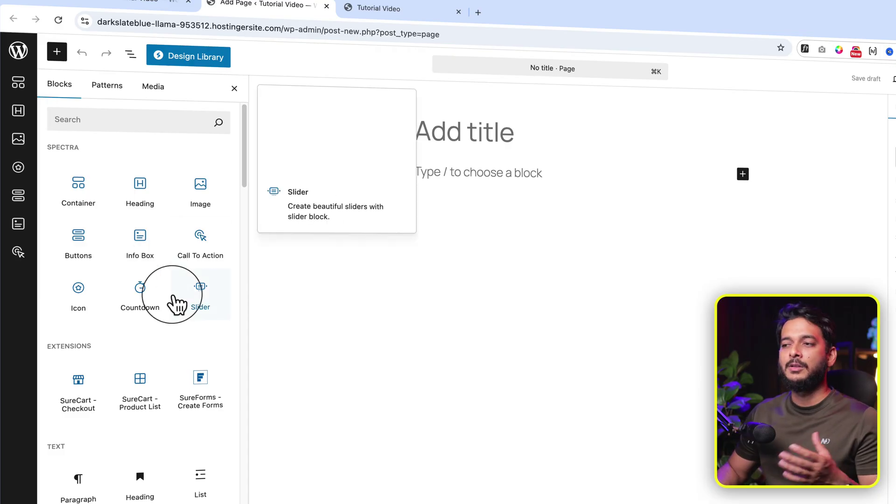
scroll(178, 305, down, 5)
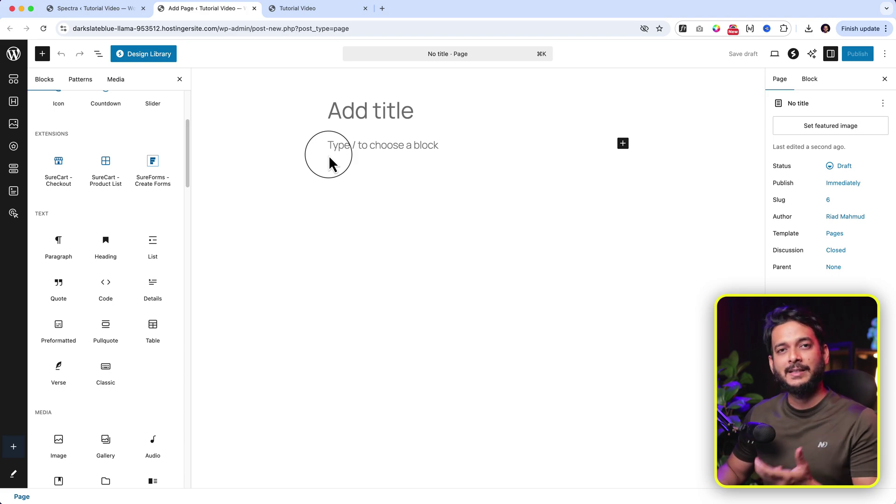
scroll(135, 176, up, 3)
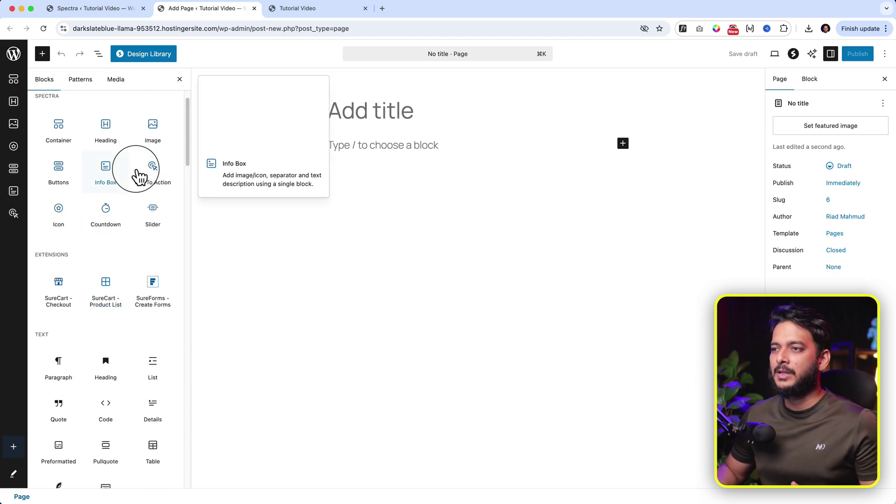
scroll(105, 153, up, 1)
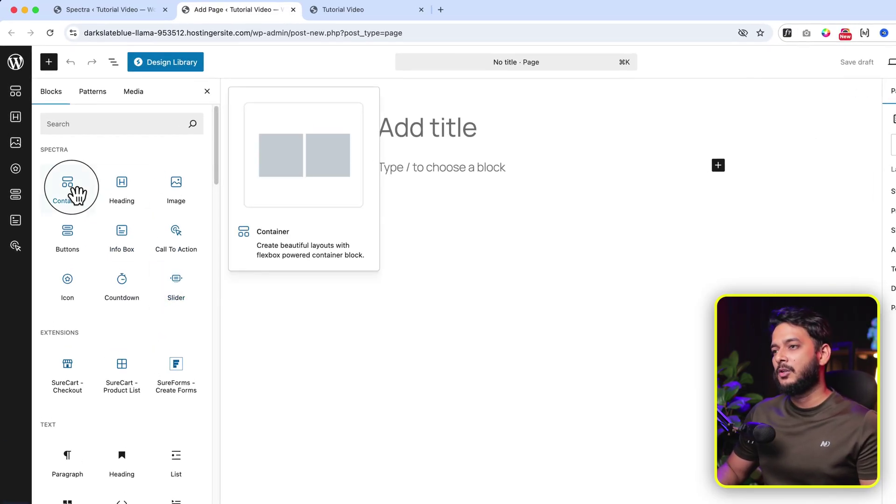
click(70, 187)
click(473, 225)
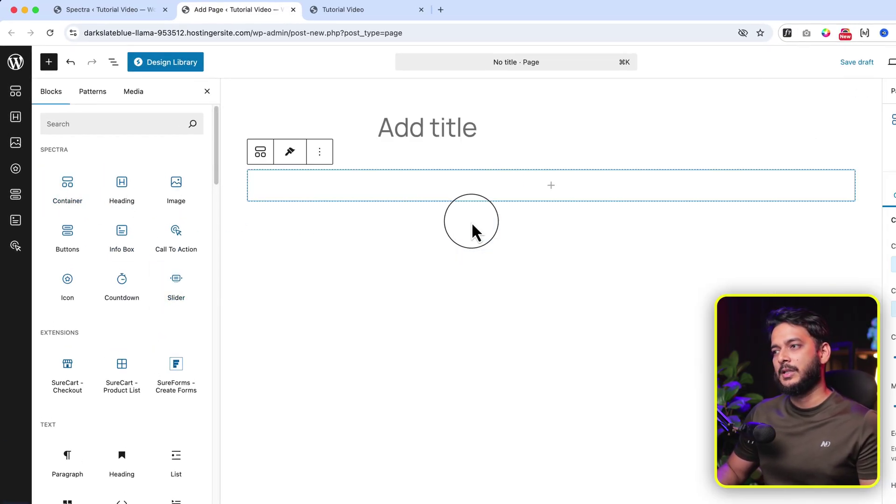
drag(177, 289, 484, 196)
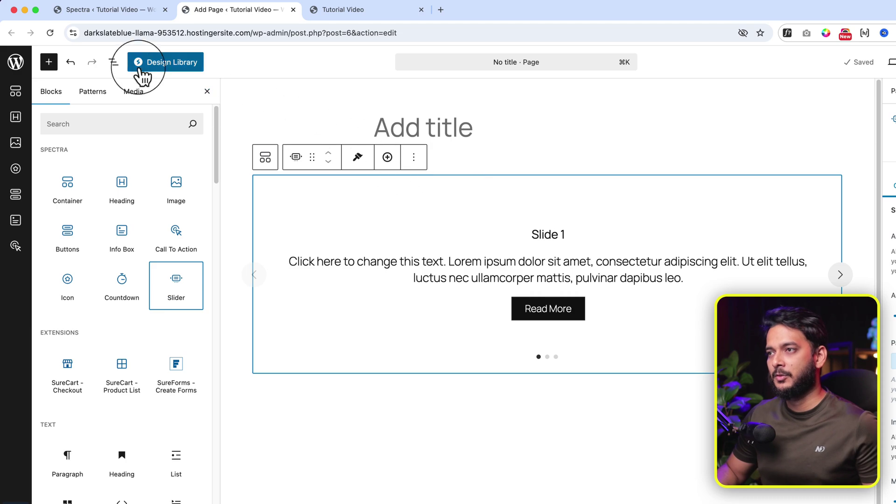
Confirm the slider's three slides in List View and publish the page.
click(113, 62)
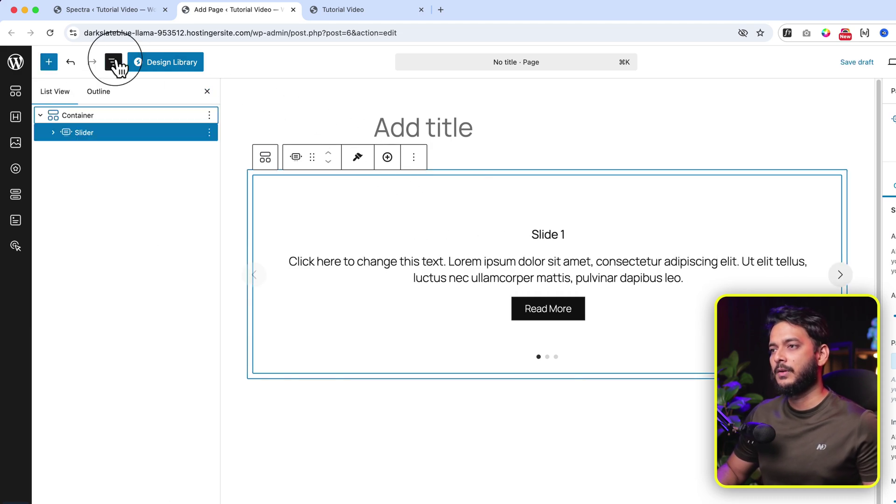
click(53, 132)
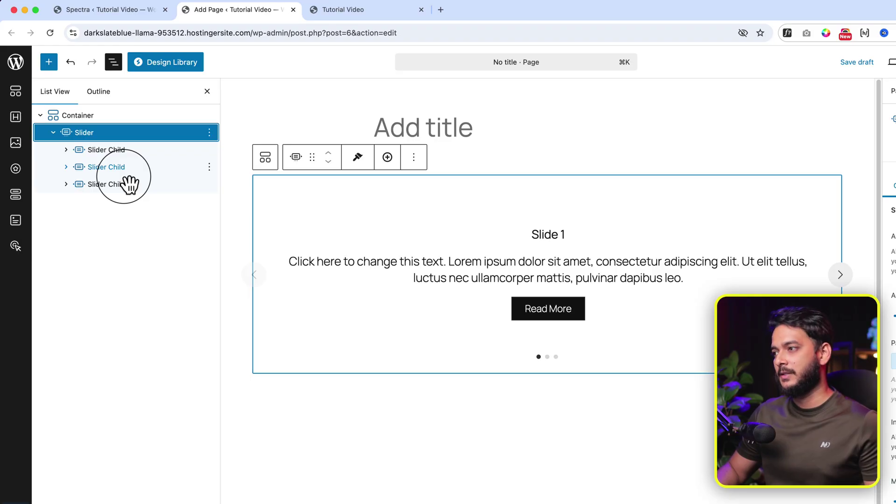
click(855, 54)
click(857, 56)
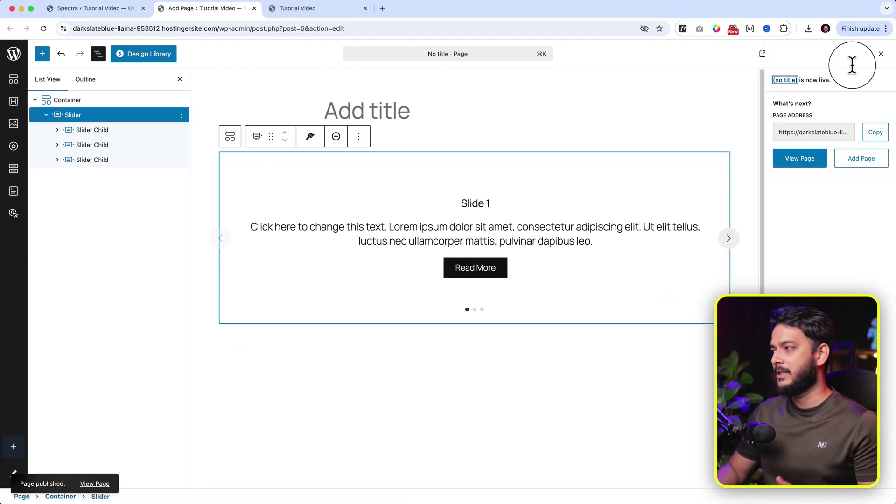
View the live page, advance through its slides, then return to the editor's first slide text.
click(810, 165)
click(296, 13)
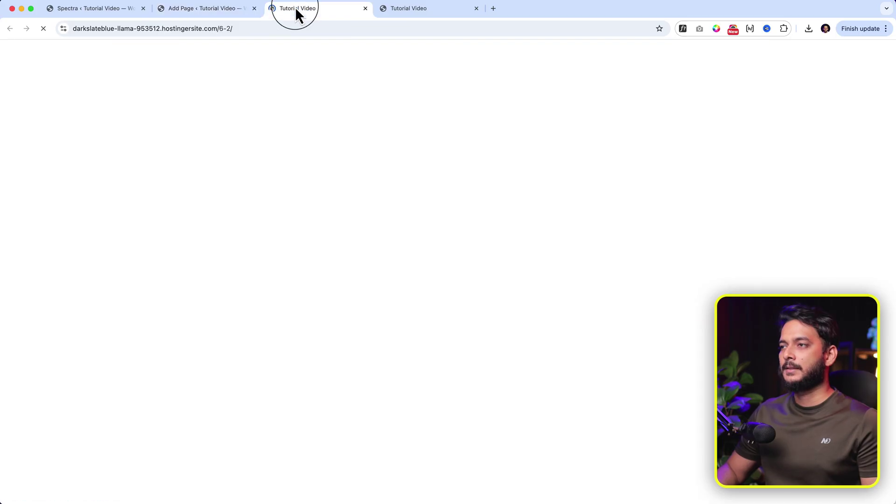
click(763, 251)
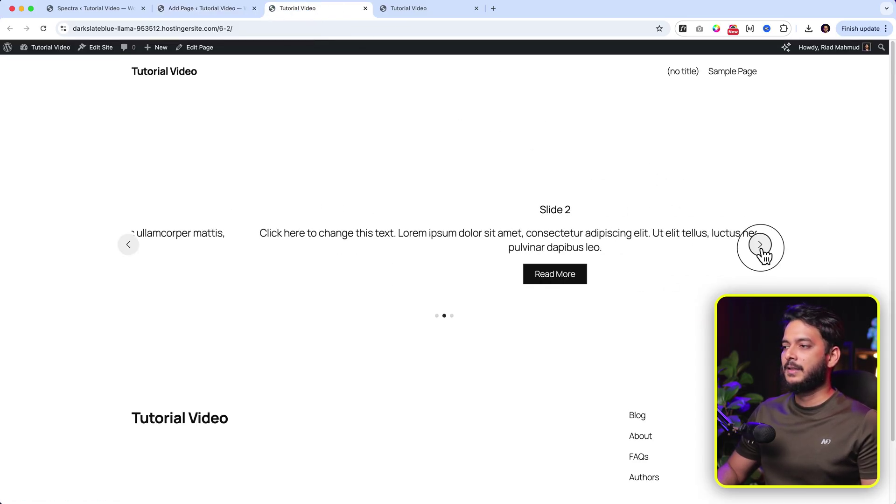
click(763, 250)
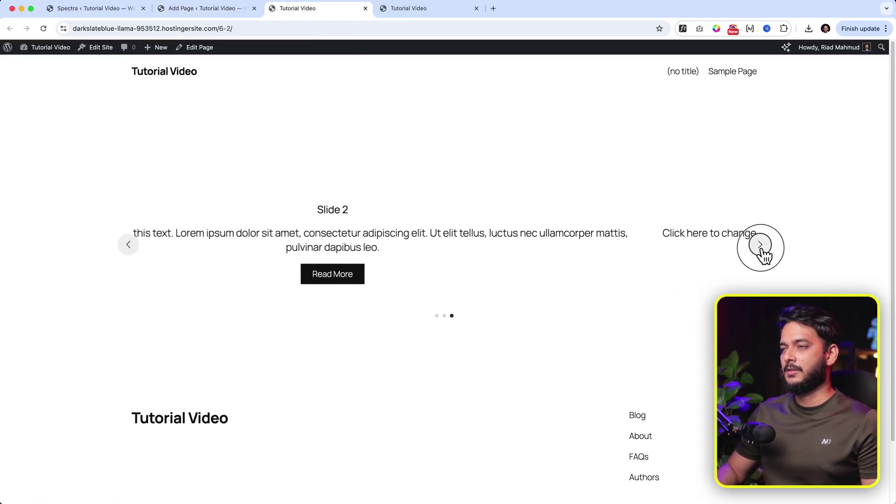
click(205, 9)
click(364, 219)
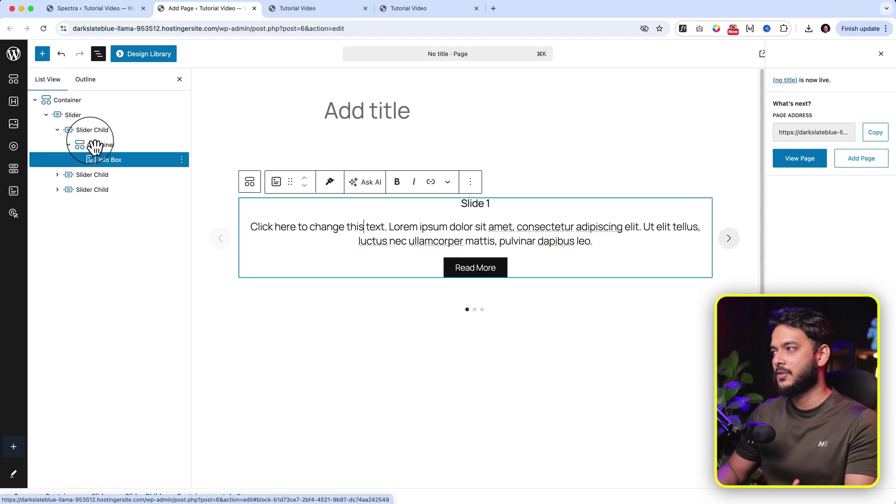
Close the publish panel and title the page 'Slider'.
click(882, 53)
click(376, 104)
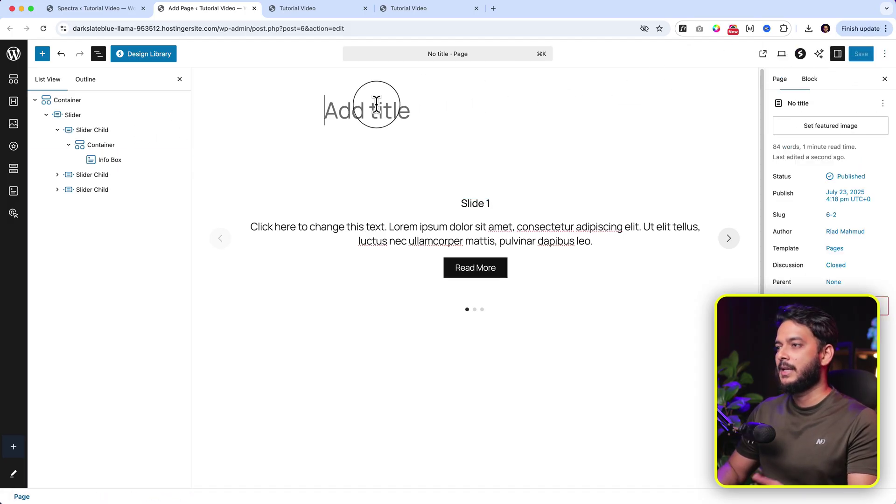
text(Slider)
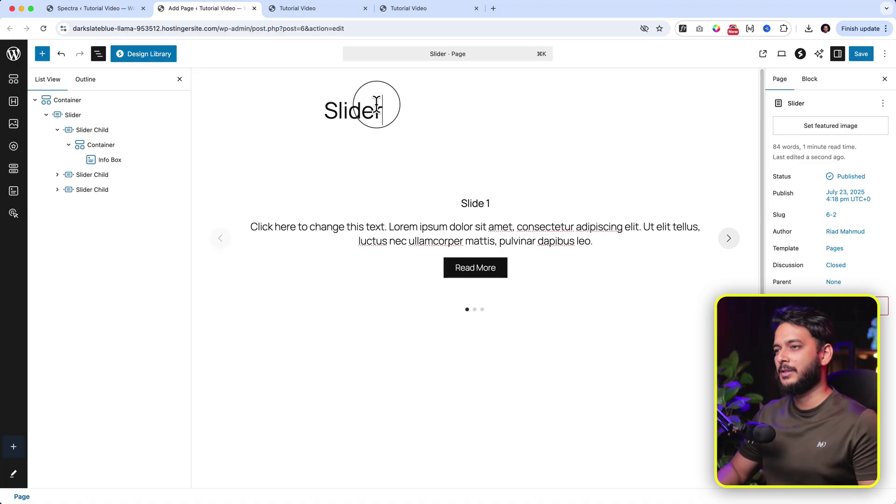
Inspect the first slide's spacing and background, then raise the Slider's minimum height from 350 to 679.
click(153, 162)
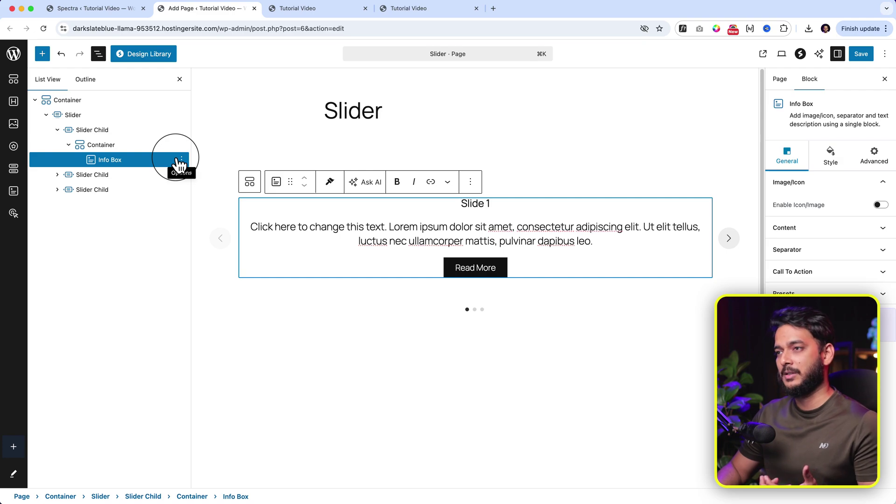
click(115, 133)
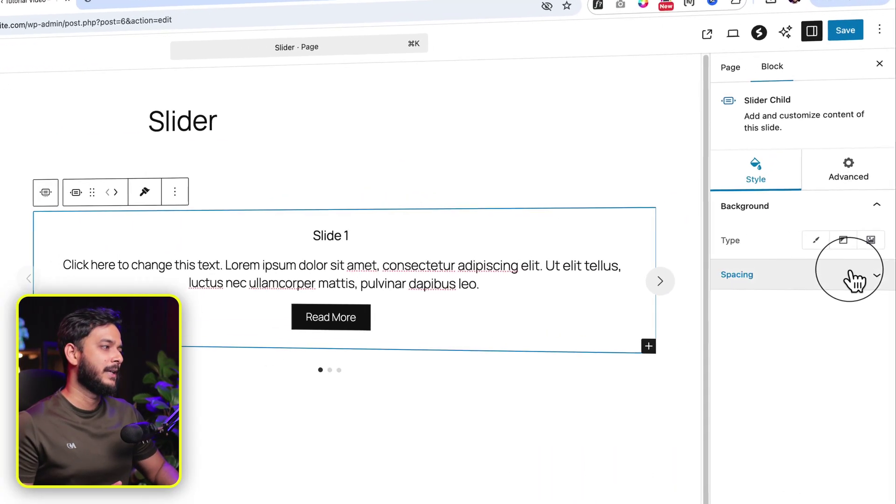
click(851, 274)
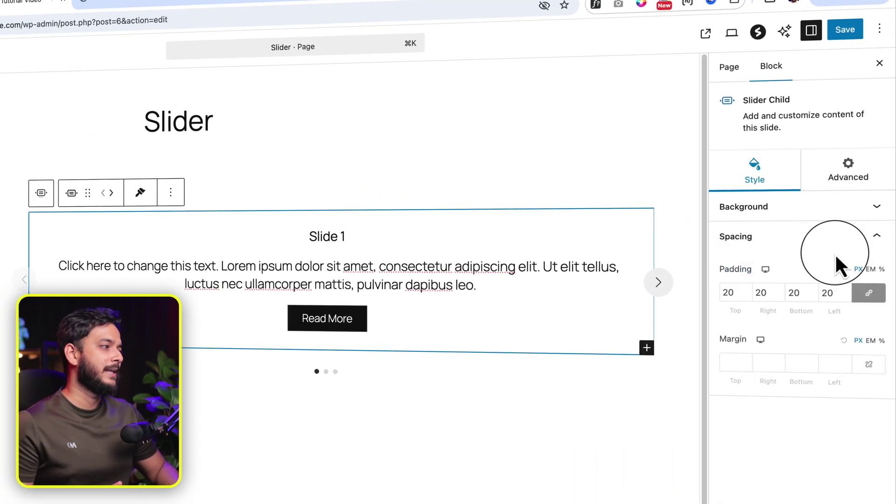
click(803, 206)
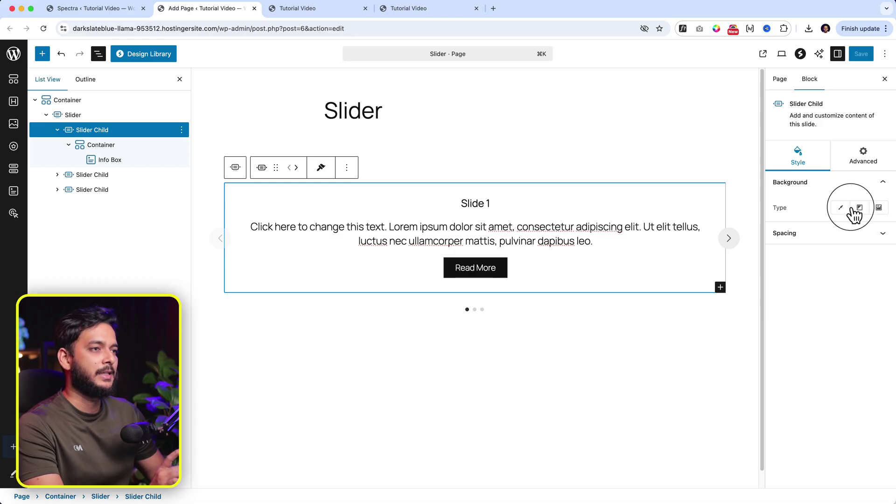
click(94, 115)
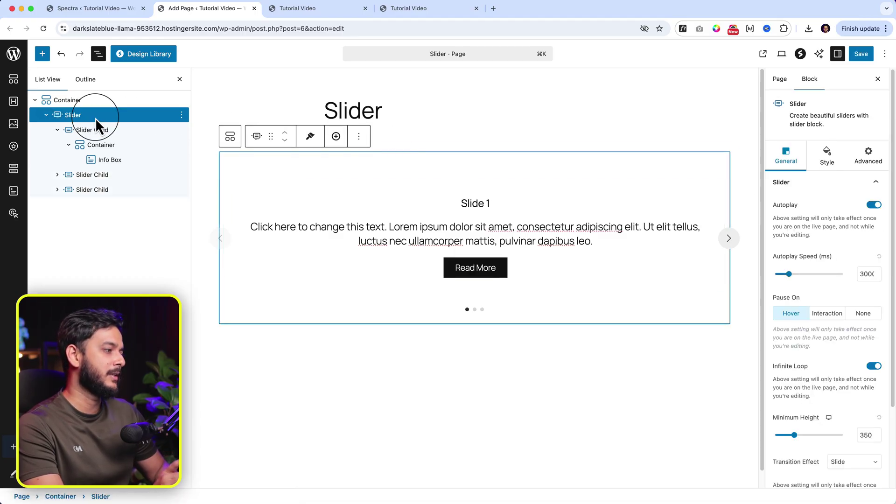
drag(794, 435, 820, 439)
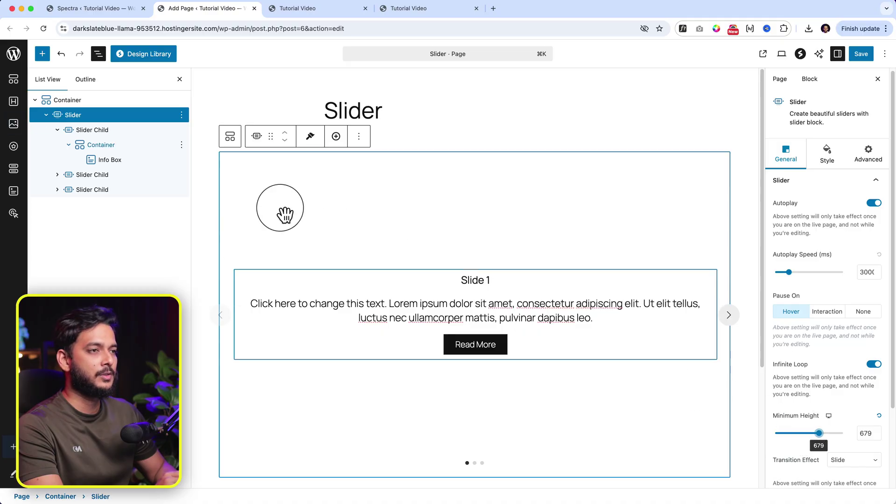
Set Slide 1's background image to the stock photo of children on adults' shoulders.
click(97, 131)
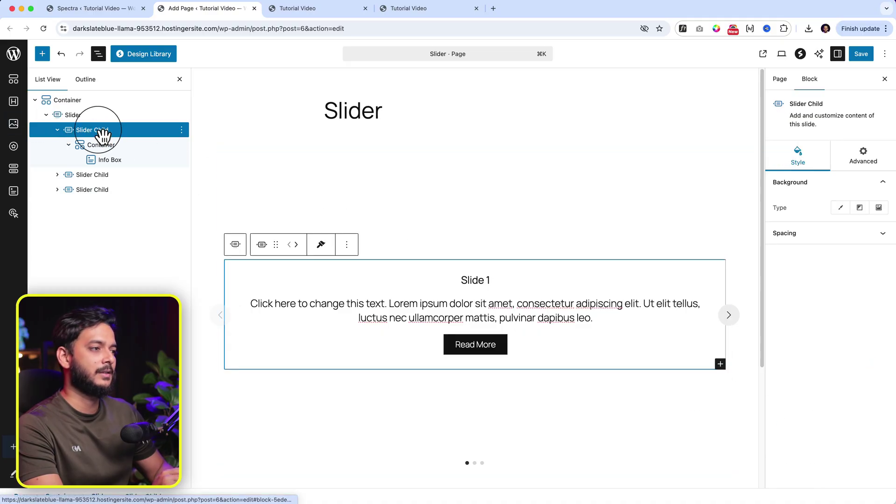
click(880, 209)
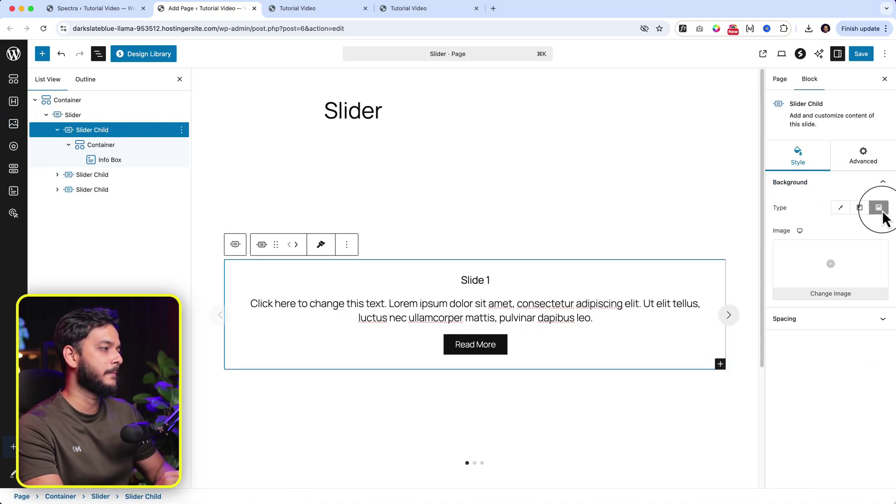
click(831, 269)
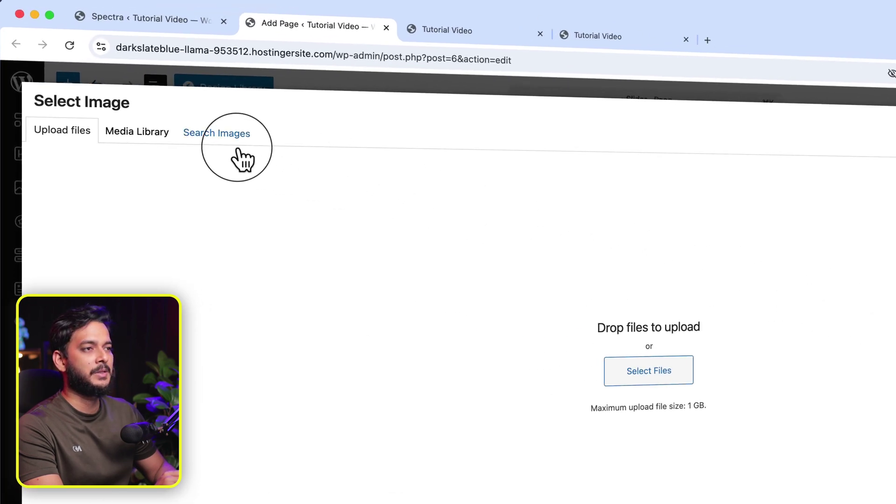
click(211, 140)
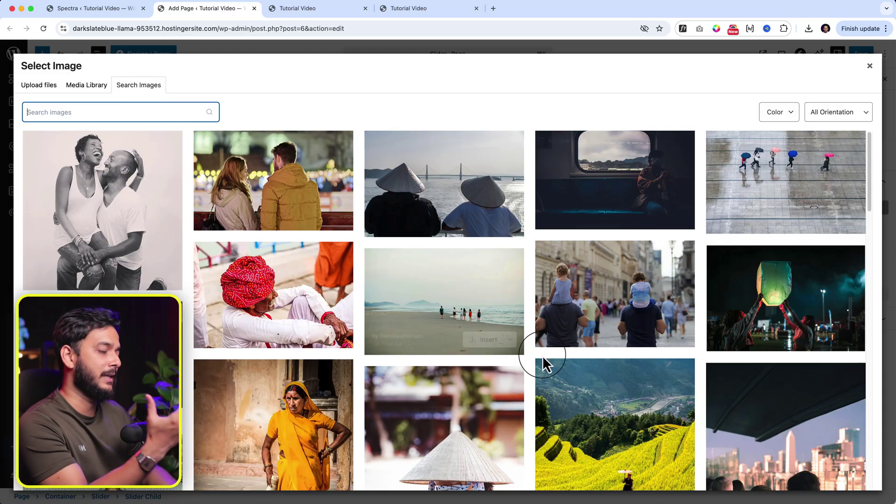
scroll(718, 411, down, 3)
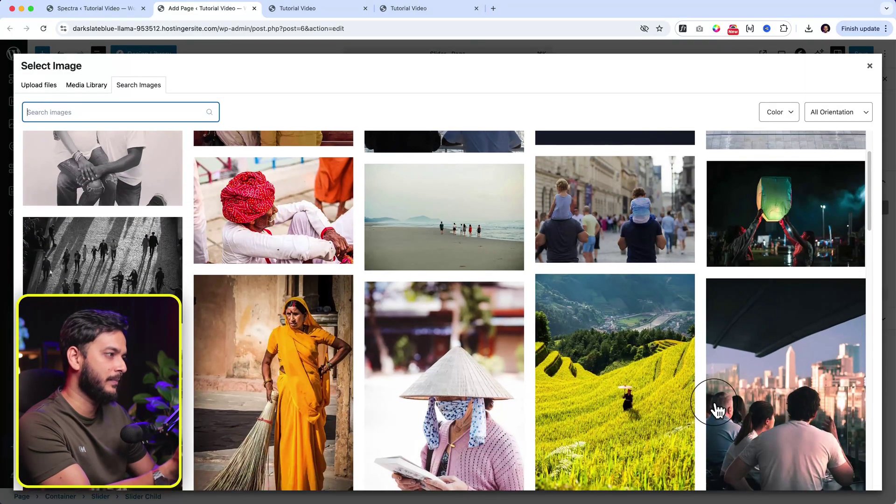
scroll(716, 411, up, 3)
click(659, 333)
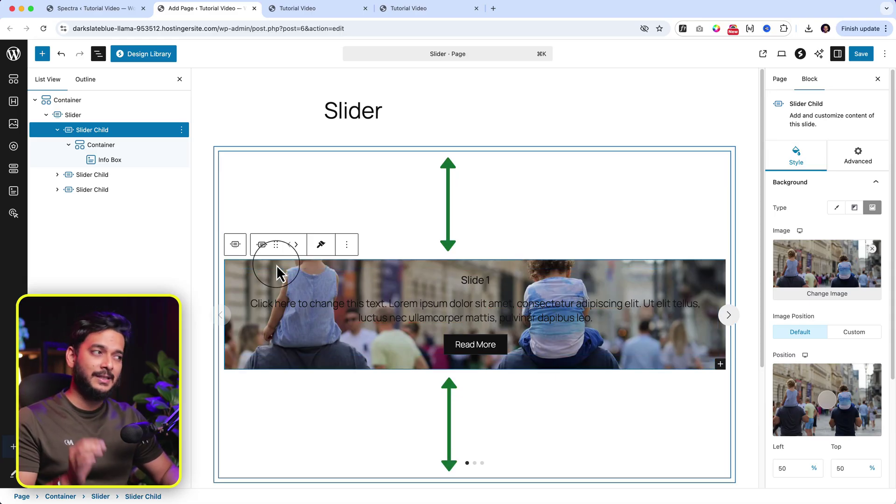
Review Slide 1's spacing, then delete its street-photo background and turn off the Image type.
scroll(812, 409, down, 5)
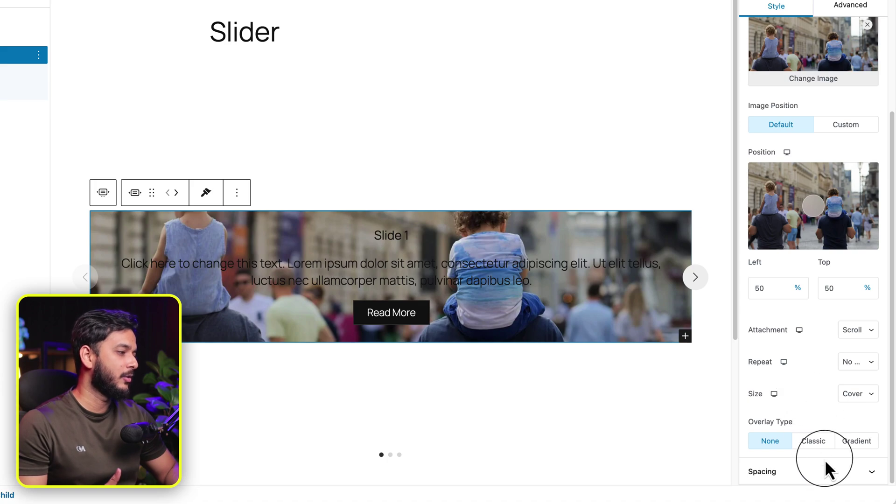
click(829, 477)
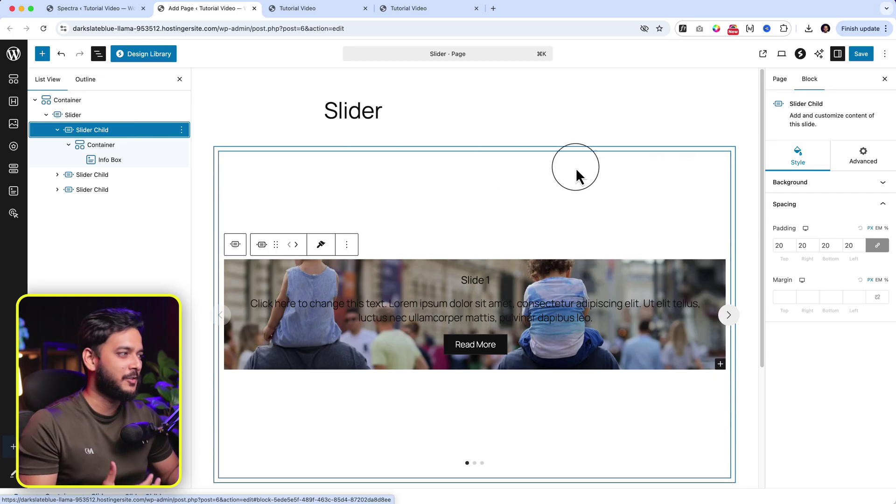
click(794, 187)
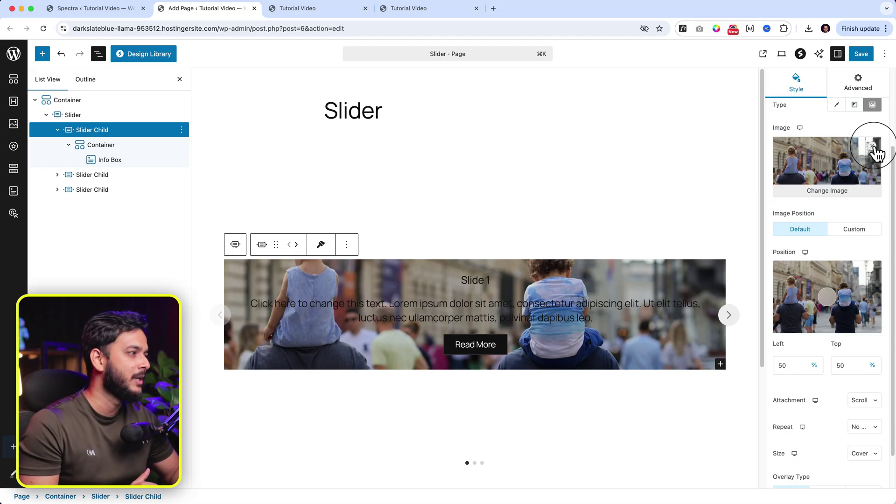
click(873, 146)
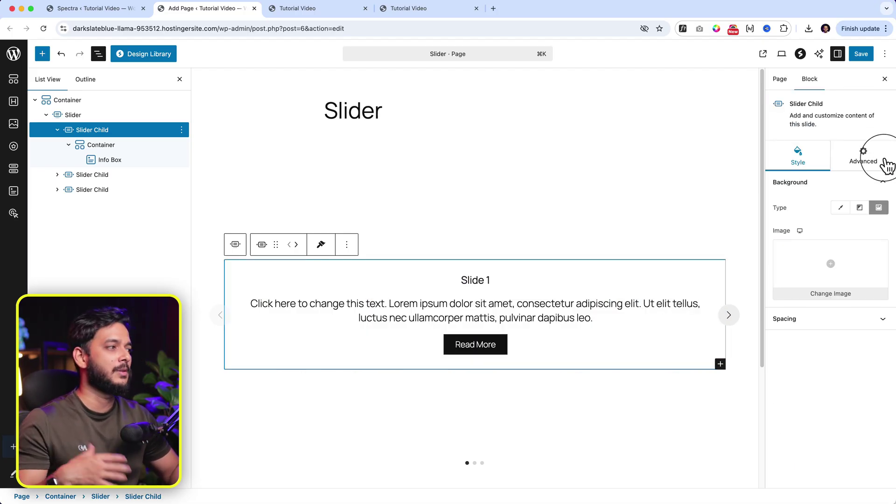
click(882, 208)
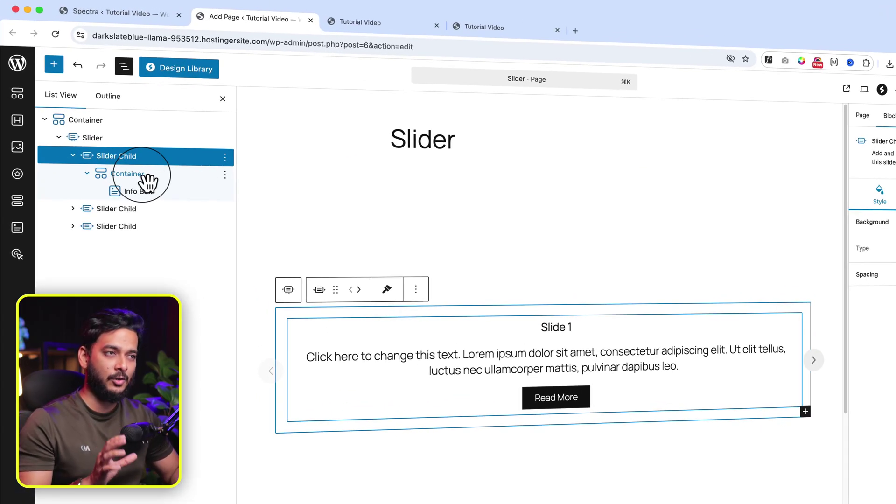
Give Slide 1's inner Container the street photo from the Media Library as an image background.
click(148, 181)
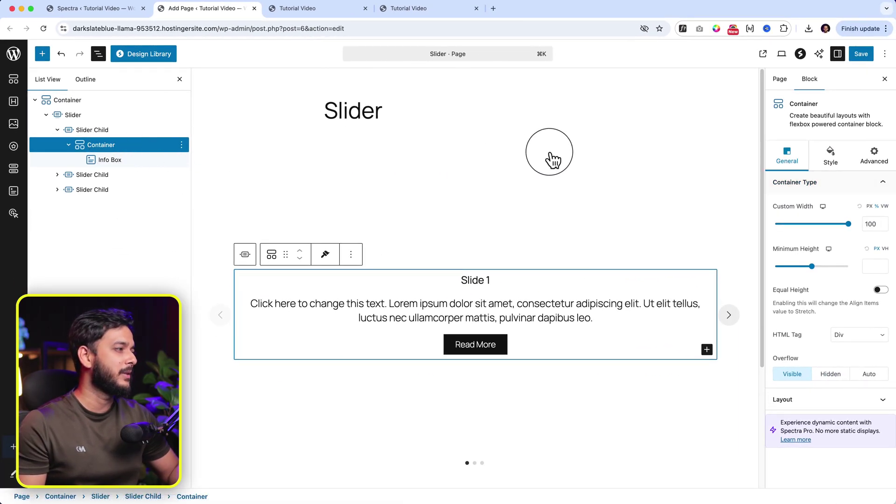
click(831, 157)
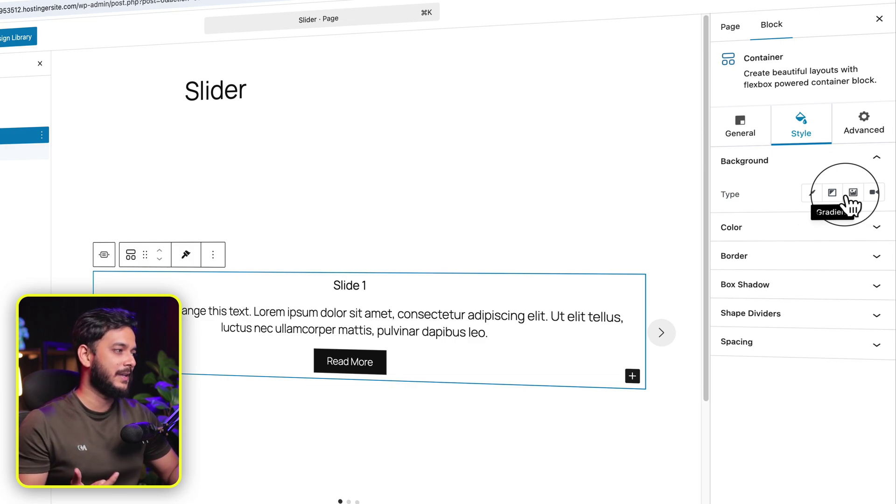
click(853, 193)
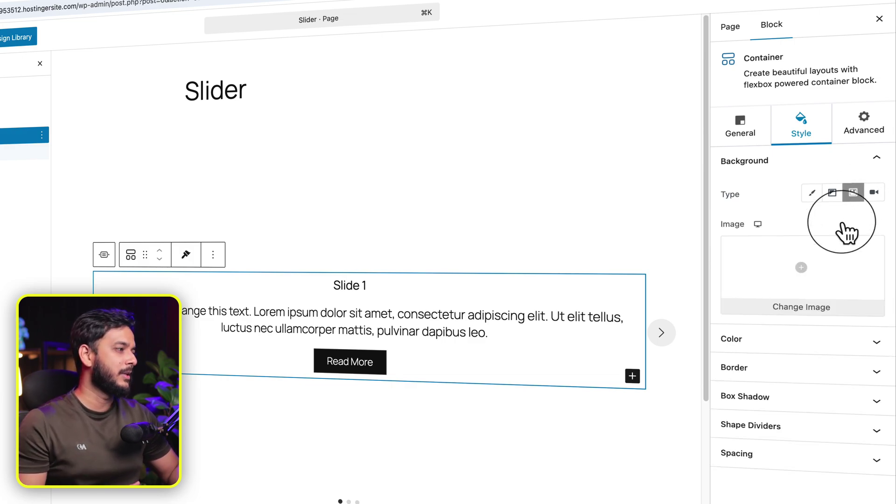
click(825, 274)
click(64, 176)
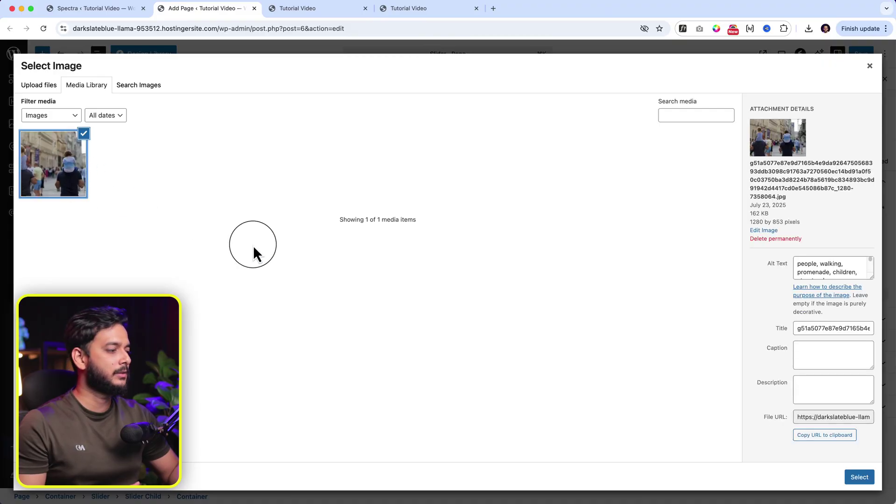
click(860, 477)
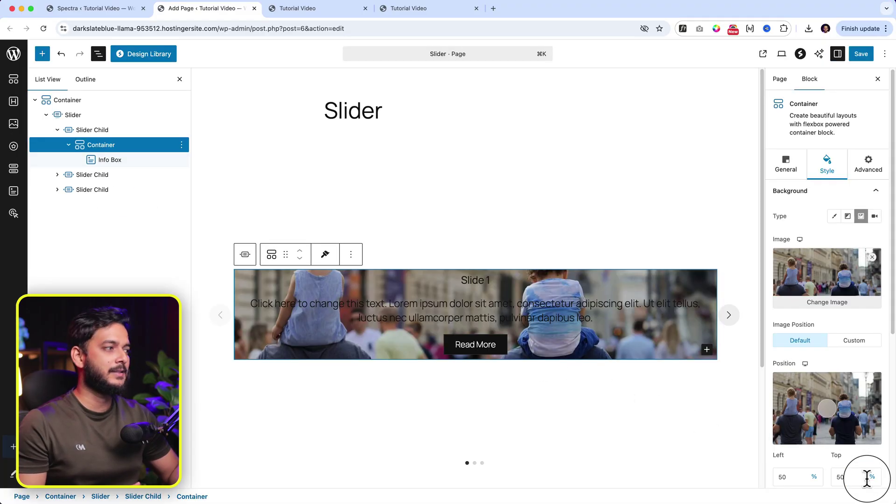
click(789, 158)
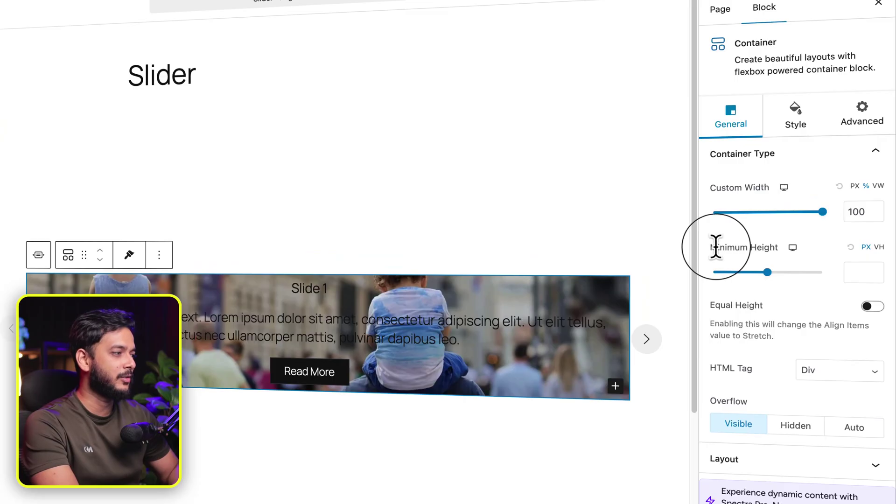
Darken Slide 1's street photo with a black colour overlay at 0.6 opacity.
drag(716, 246, 826, 274)
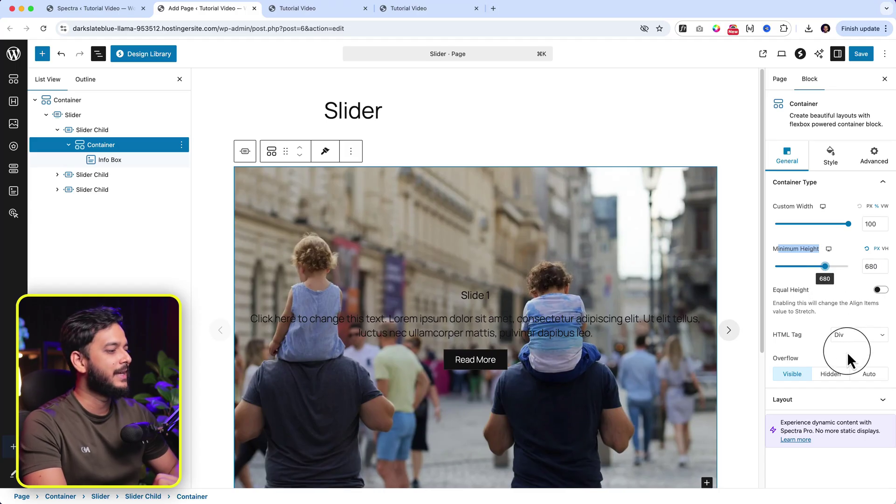
click(861, 399)
scroll(860, 394, up, 3)
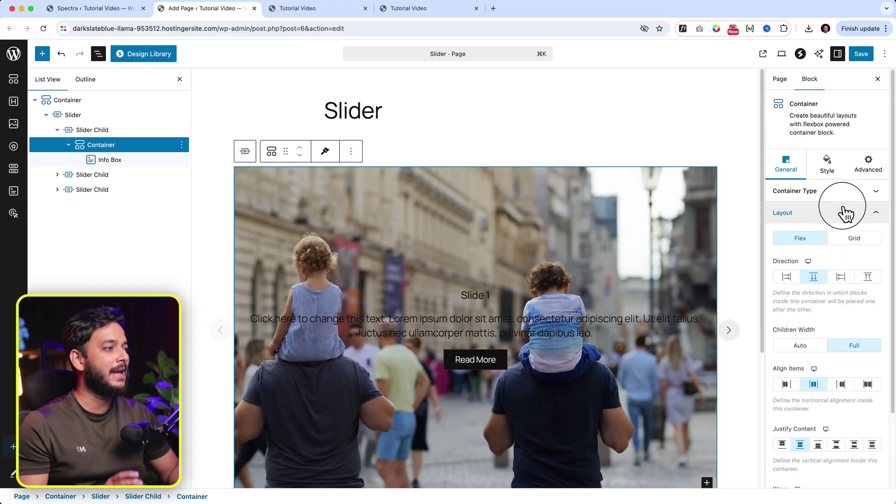
click(846, 201)
click(834, 160)
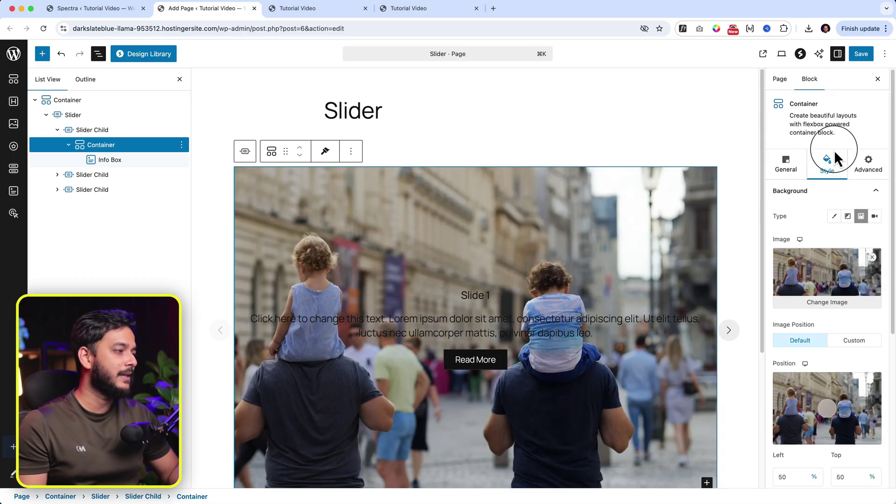
scroll(833, 355, down, 5)
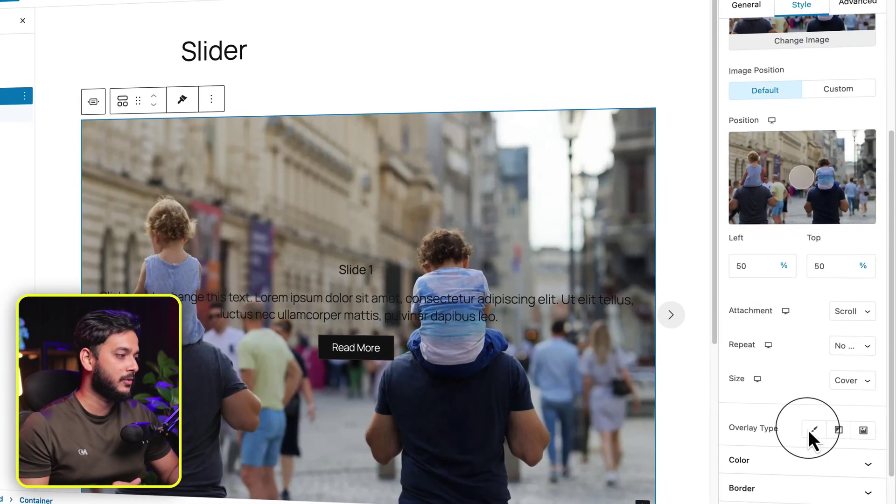
click(813, 432)
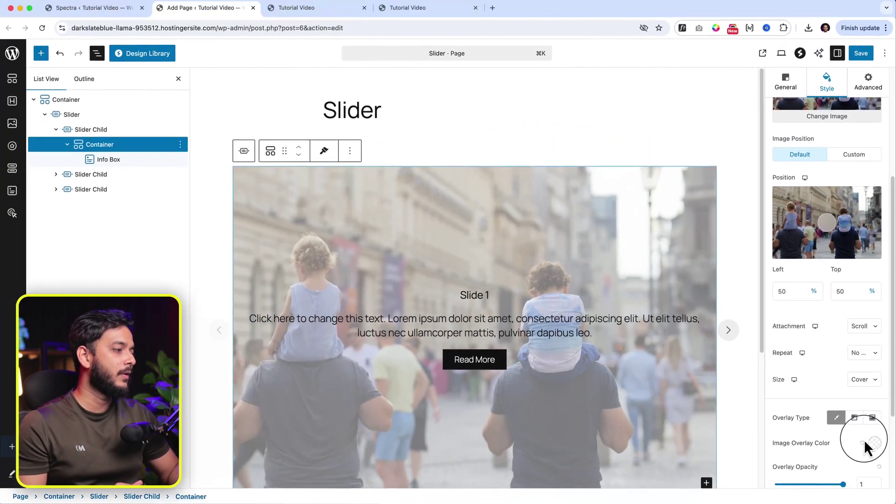
click(874, 443)
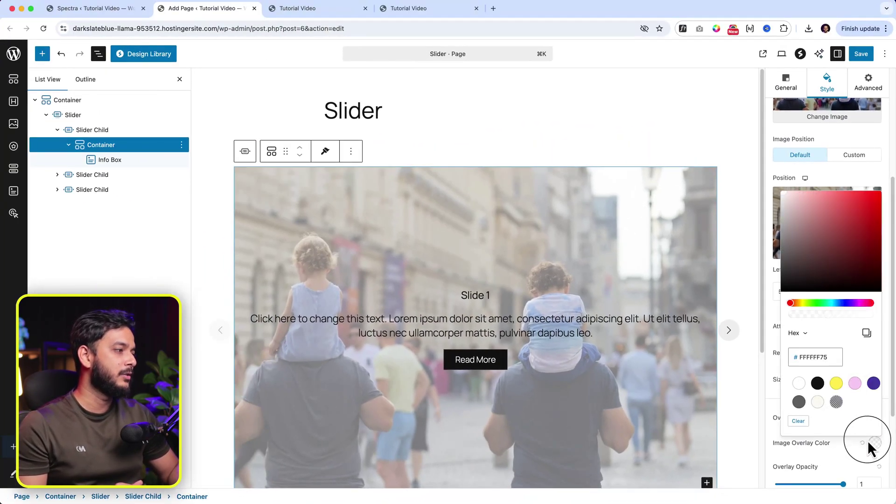
click(818, 384)
drag(829, 485, 820, 489)
click(506, 315)
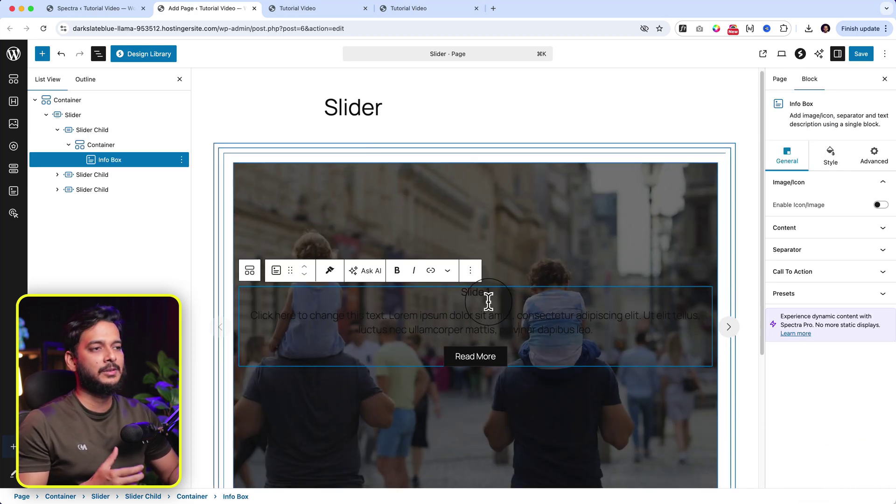
Make the Slide 1 info box title size 120 and white.
scroll(488, 304, down, 2)
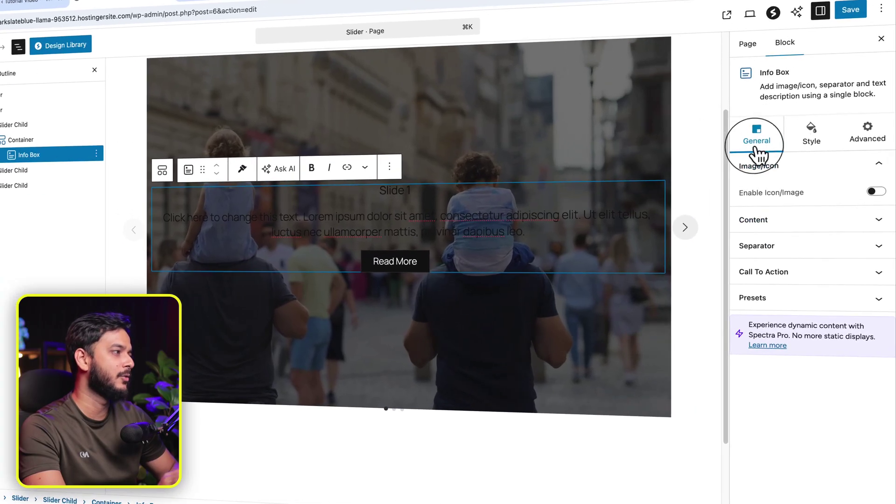
click(831, 155)
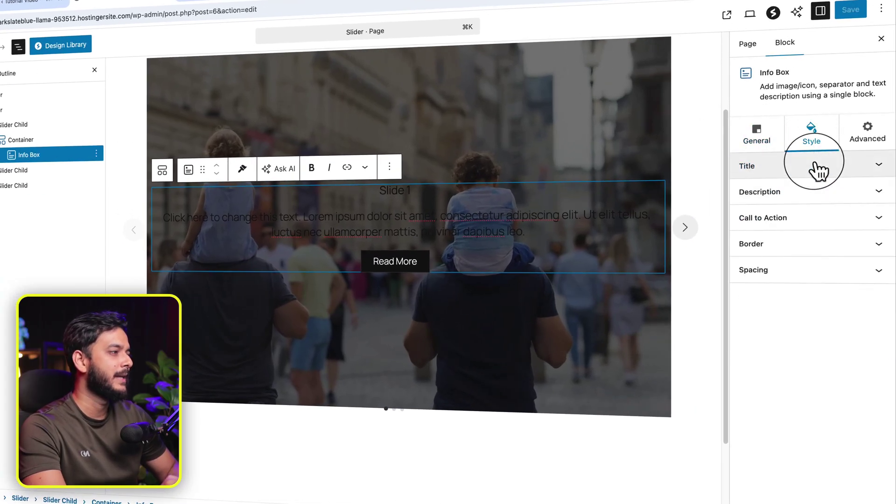
click(820, 167)
click(878, 224)
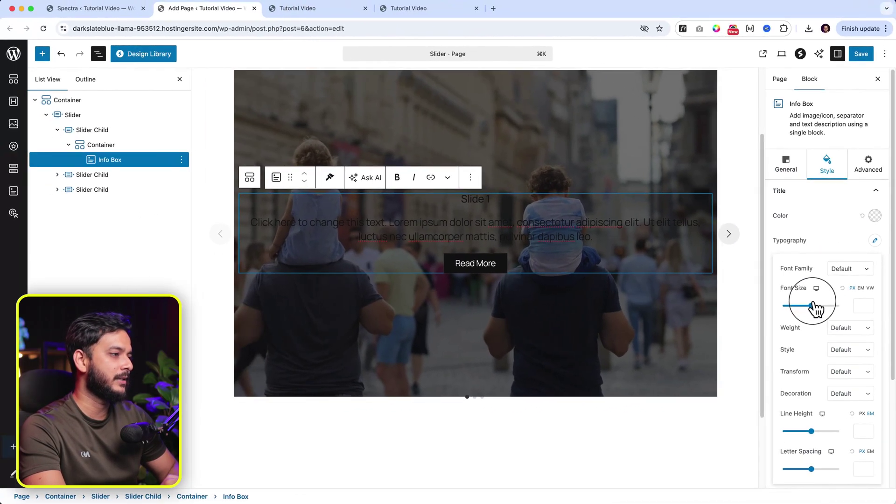
mouse_move(811, 305)
mouse_down()
mouse_move(828, 309)
mouse_move(818, 312)
mouse_up()
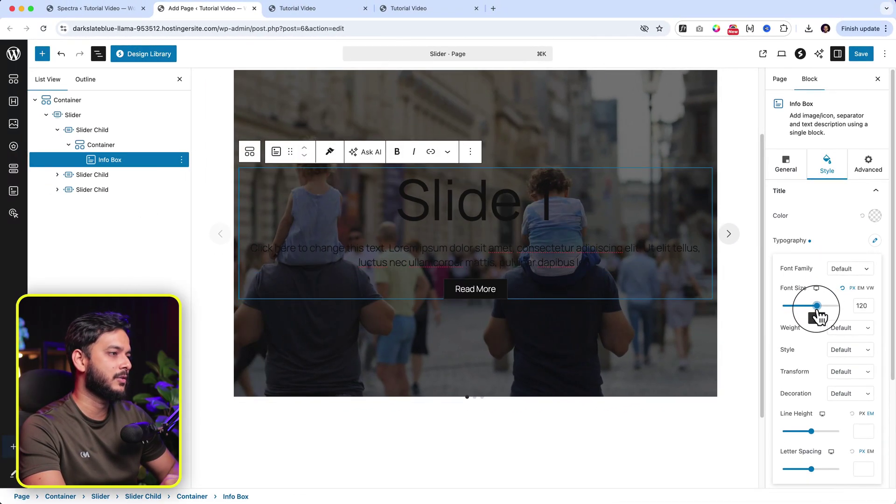
click(876, 218)
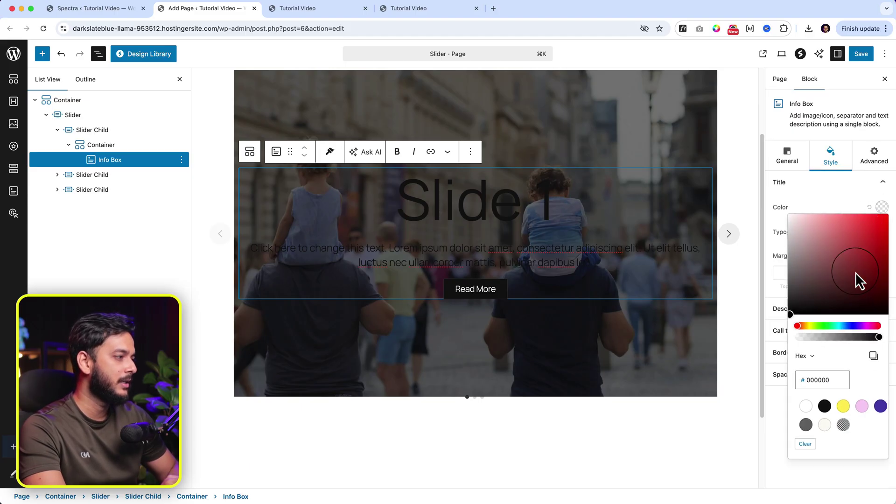
click(806, 407)
click(780, 415)
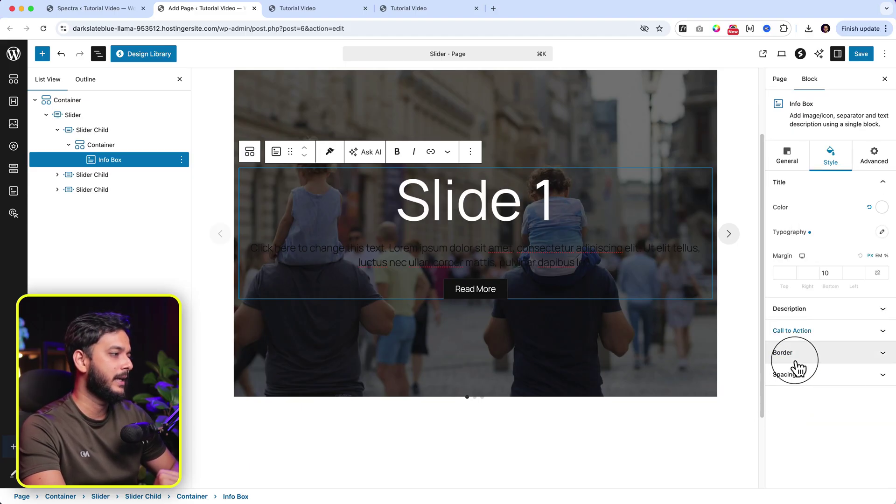
Make the description text white and give it a bottom margin of 40.
click(818, 318)
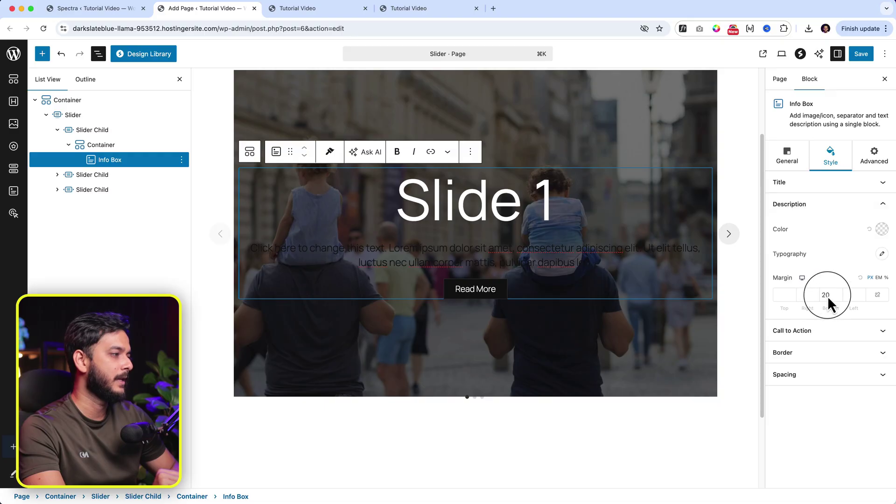
click(882, 230)
click(804, 426)
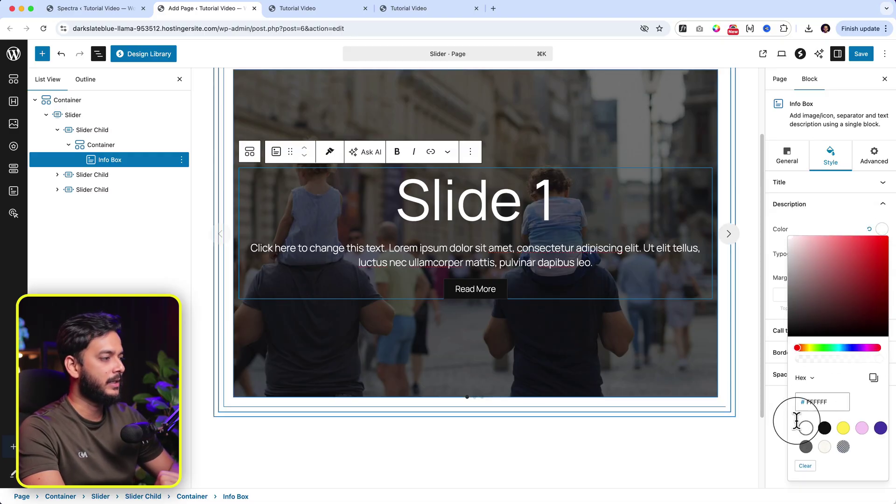
click(777, 402)
click(836, 331)
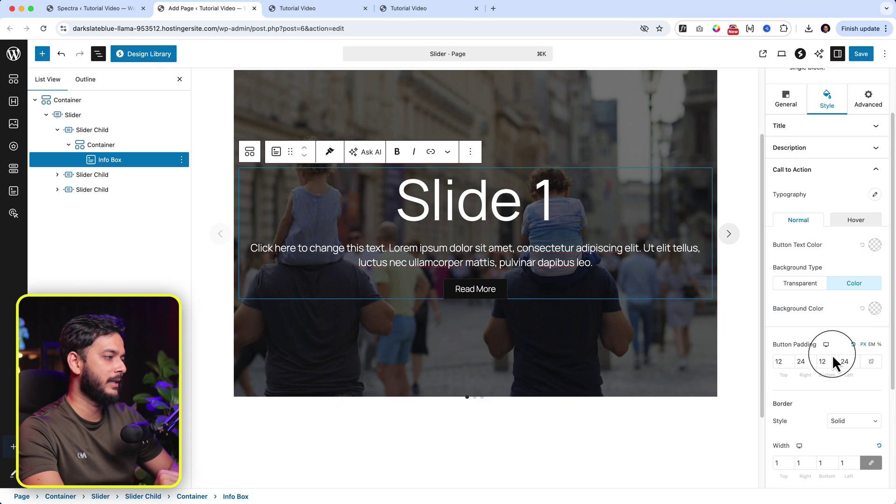
scroll(810, 435, down, 5)
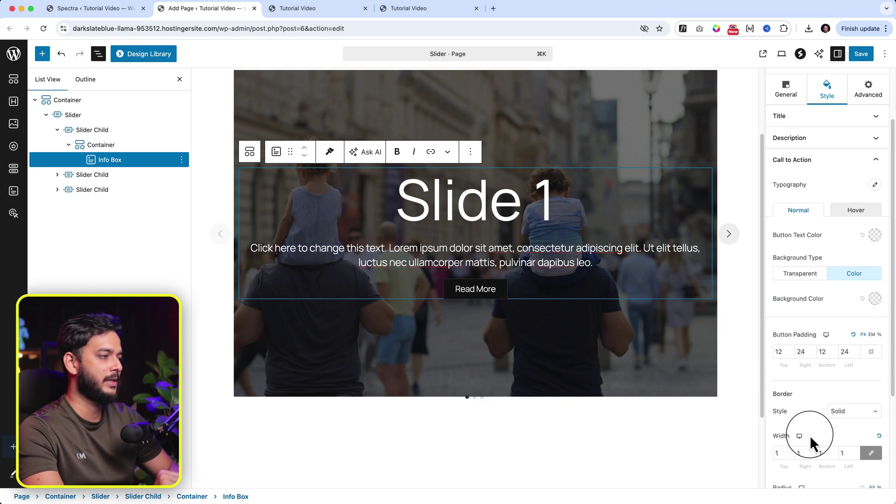
scroll(812, 438, down, 2)
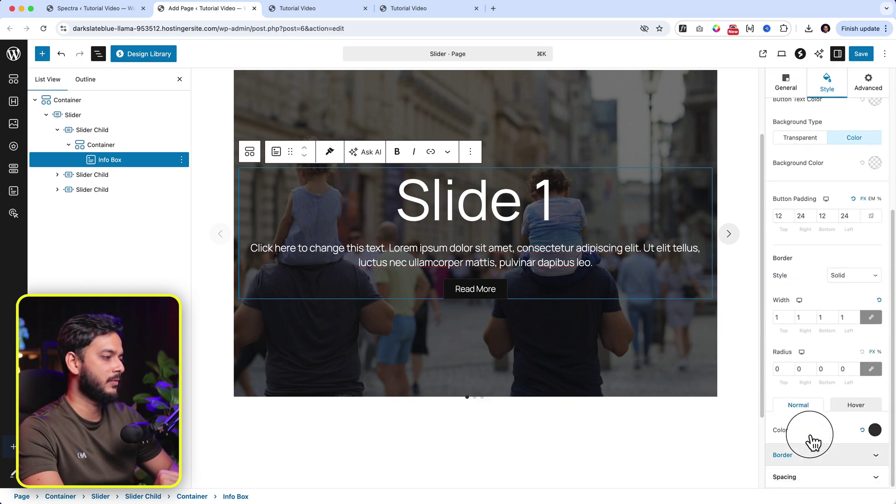
scroll(815, 373, up, 6)
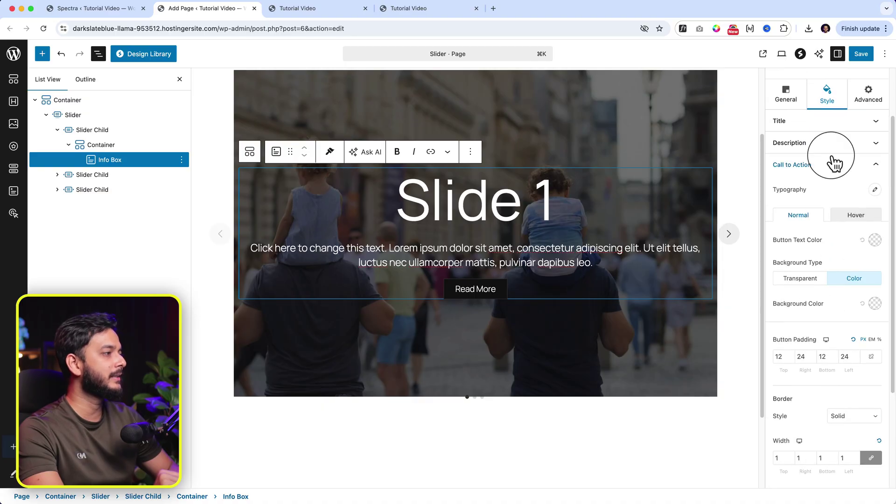
click(833, 149)
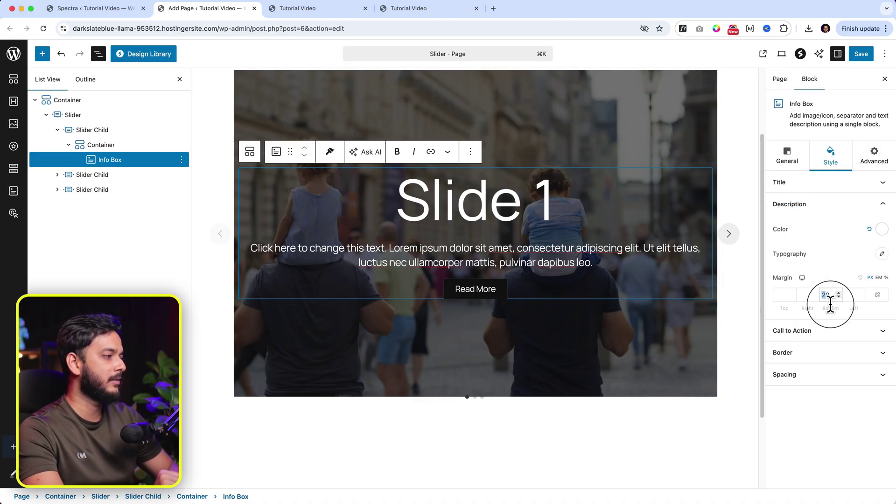
text(40)
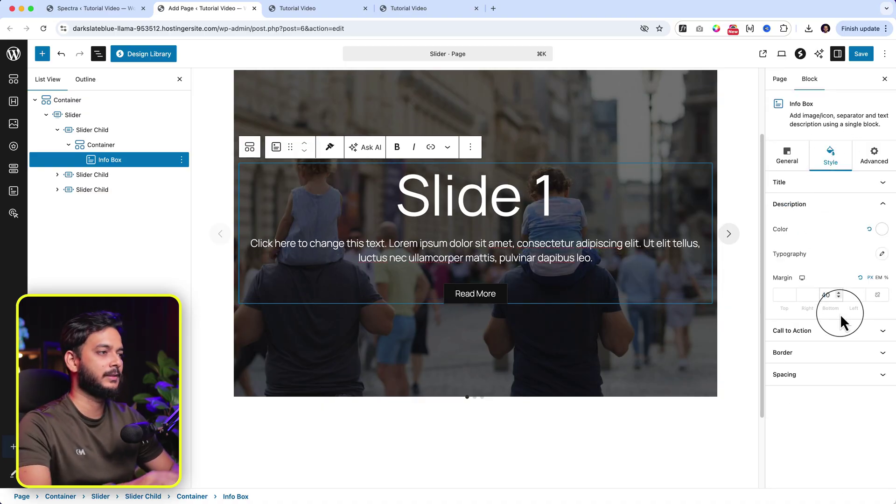
click(825, 420)
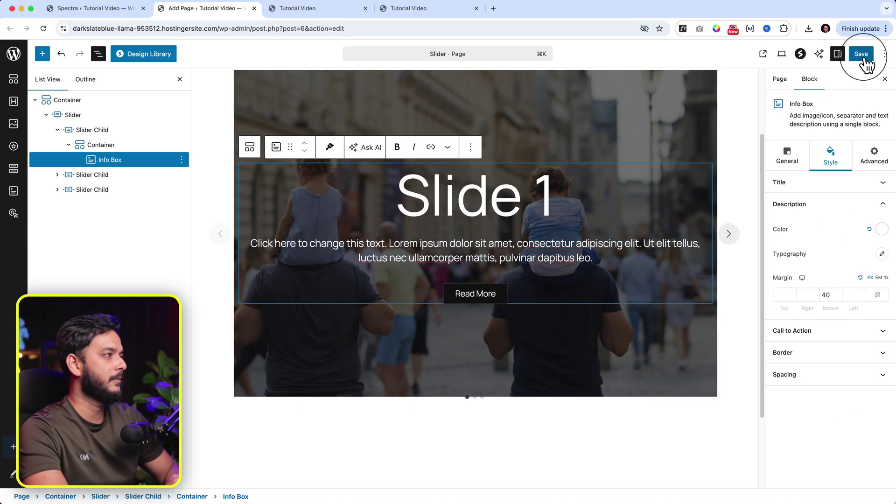
Save the page and reload the live site tab to see the changes.
click(862, 55)
click(337, 12)
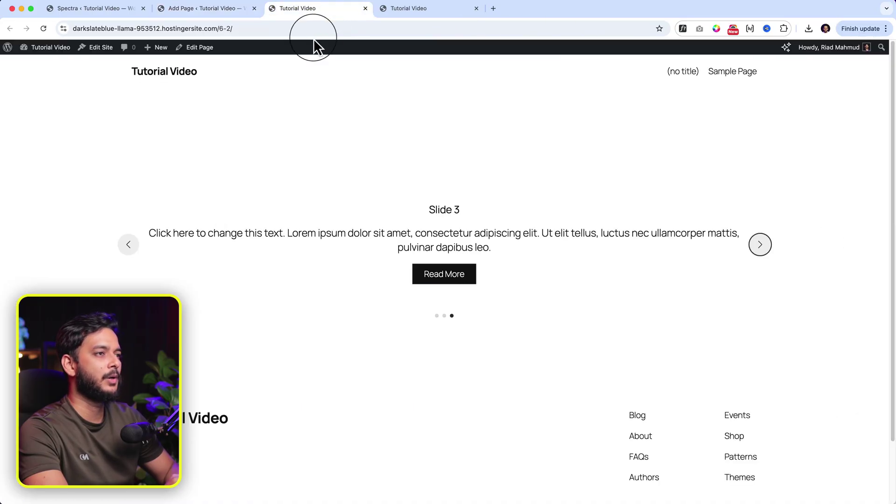
right_click(230, 129)
click(260, 156)
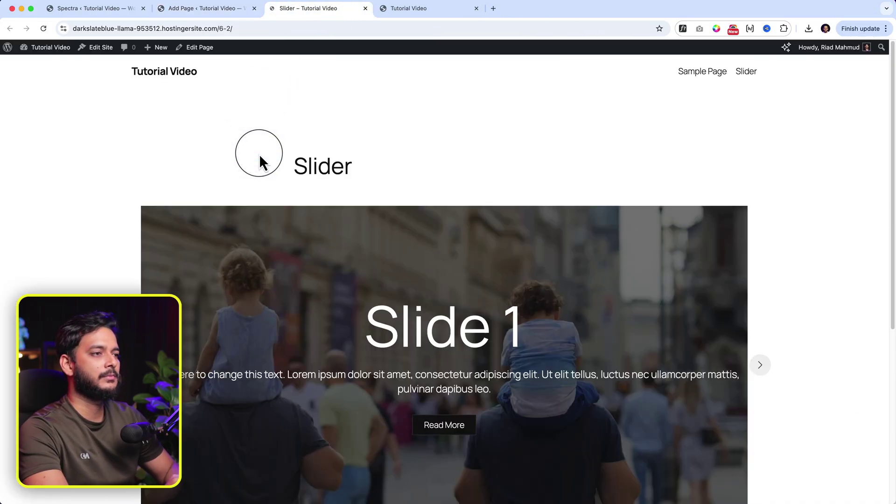
scroll(485, 214, down, 3)
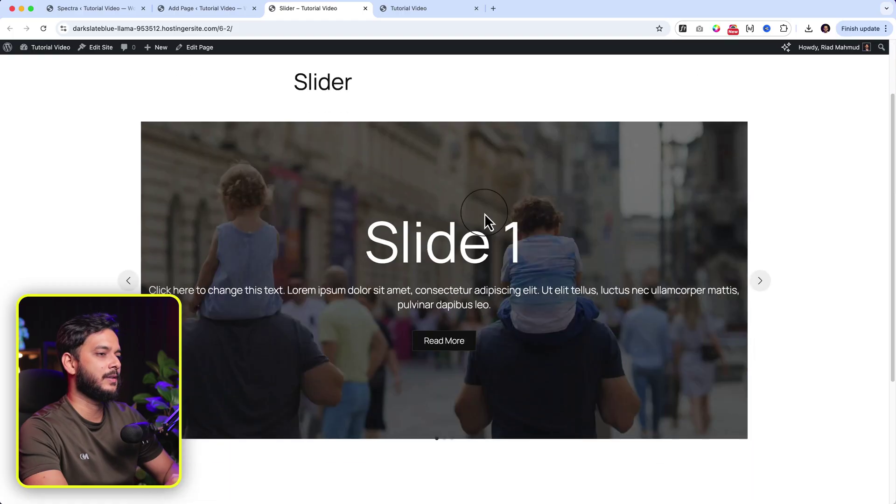
Step forward through the live slider and back to Slide 1, then return to the editor.
click(761, 283)
click(760, 281)
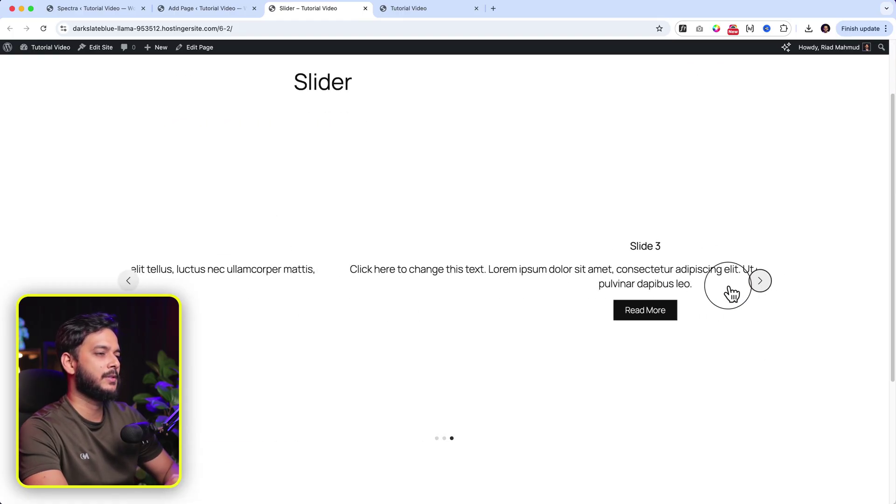
click(128, 280)
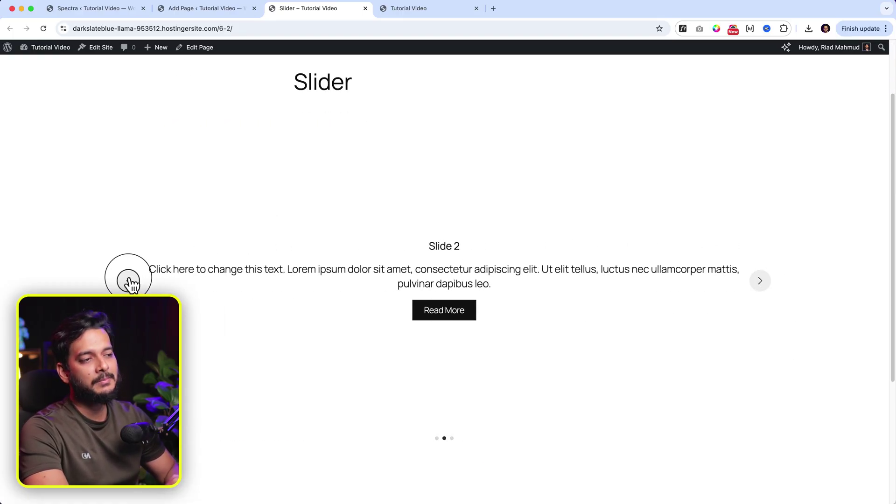
click(129, 280)
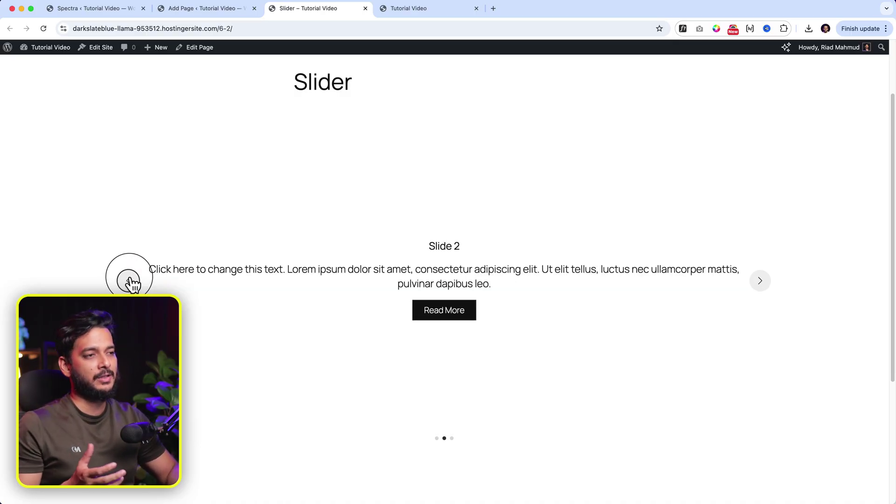
click(128, 280)
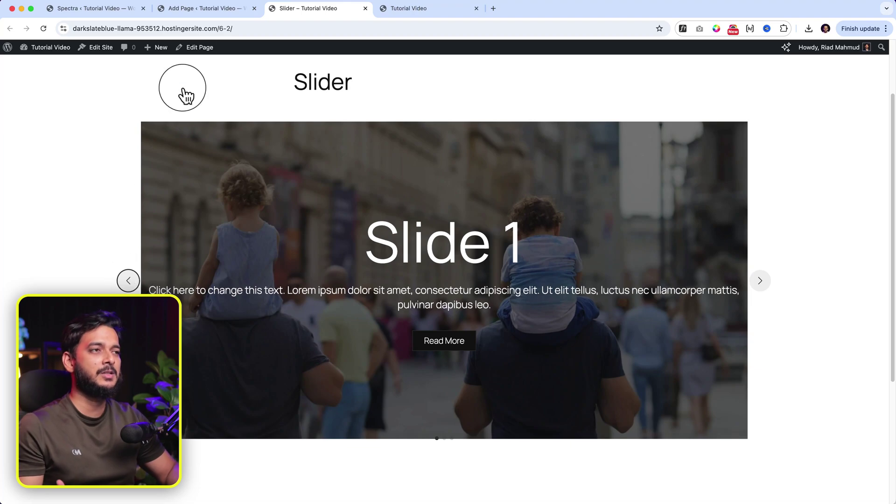
click(206, 9)
Make the outer container's content Full Width, hide the block list, and select Slide 1's block.
click(86, 100)
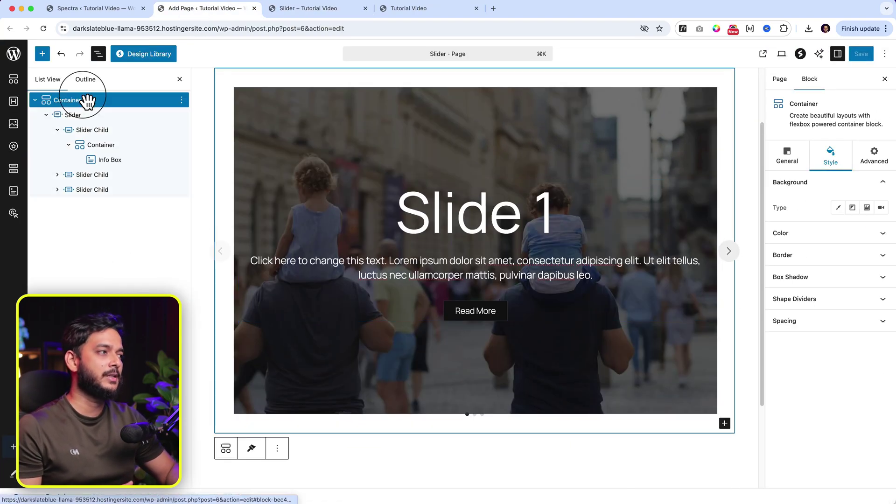
click(789, 158)
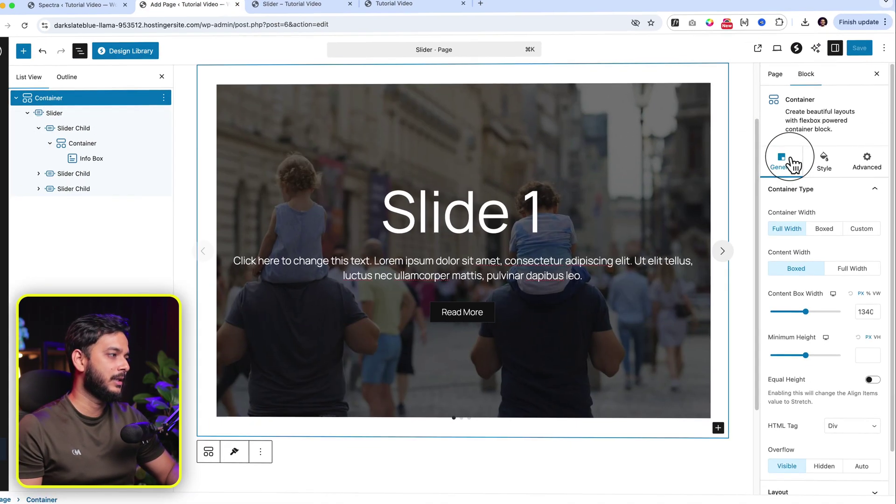
click(852, 280)
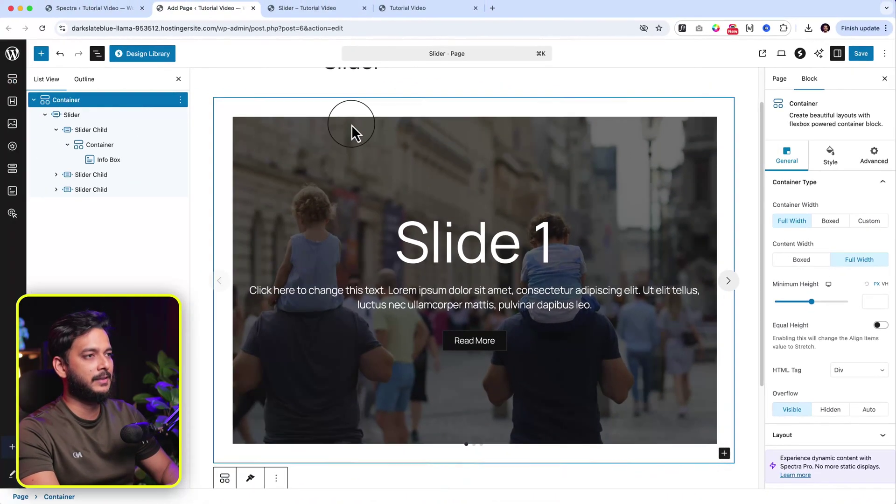
click(178, 79)
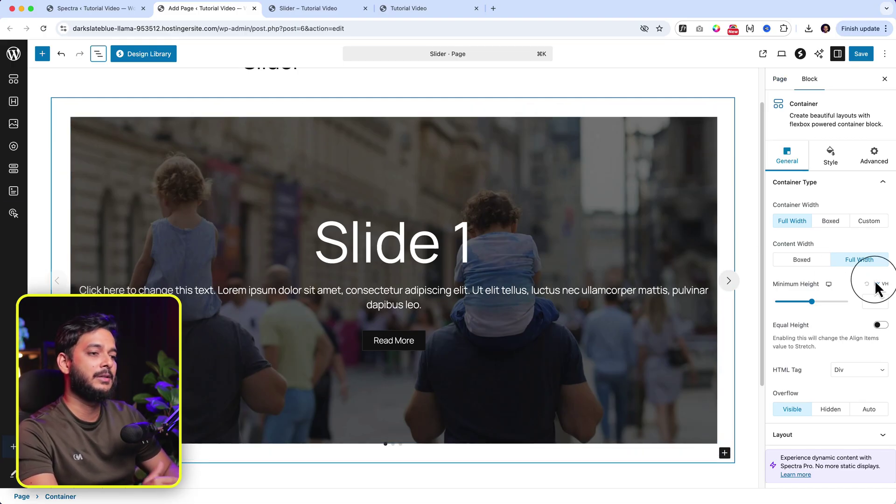
click(67, 127)
Set the padding of the first slide and of the Slider block to 0.
click(849, 238)
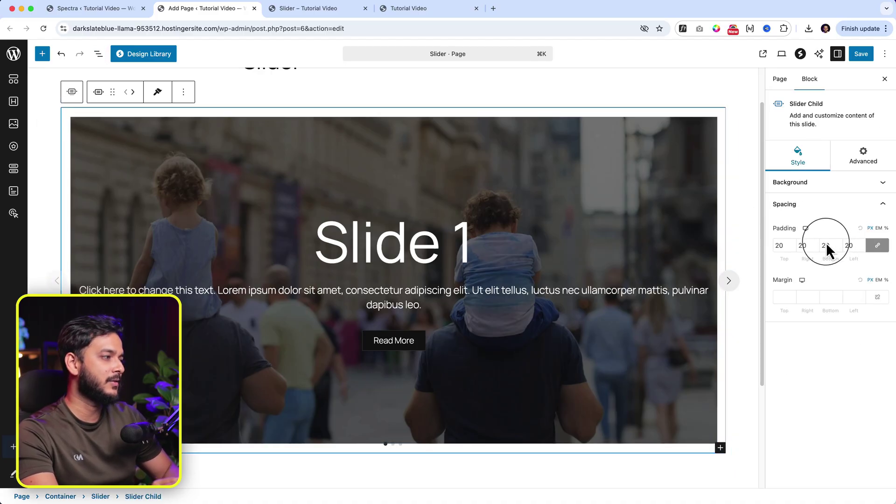
double_click(777, 245)
text(0)
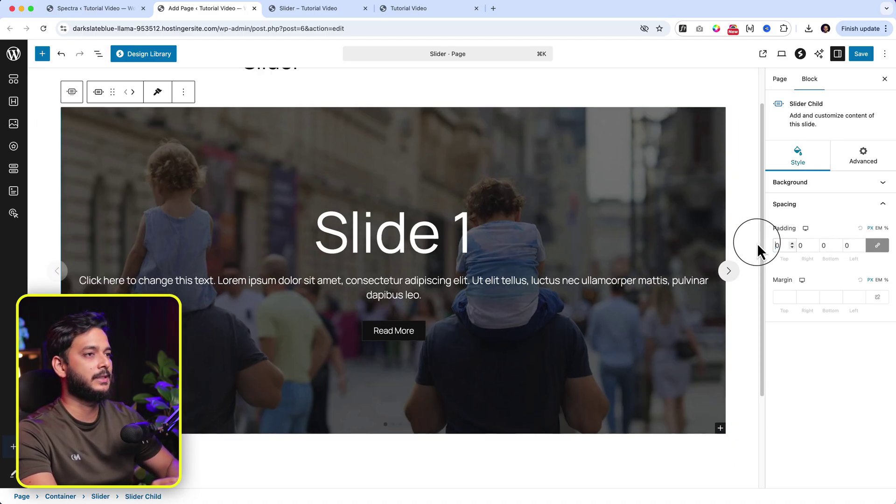
click(57, 125)
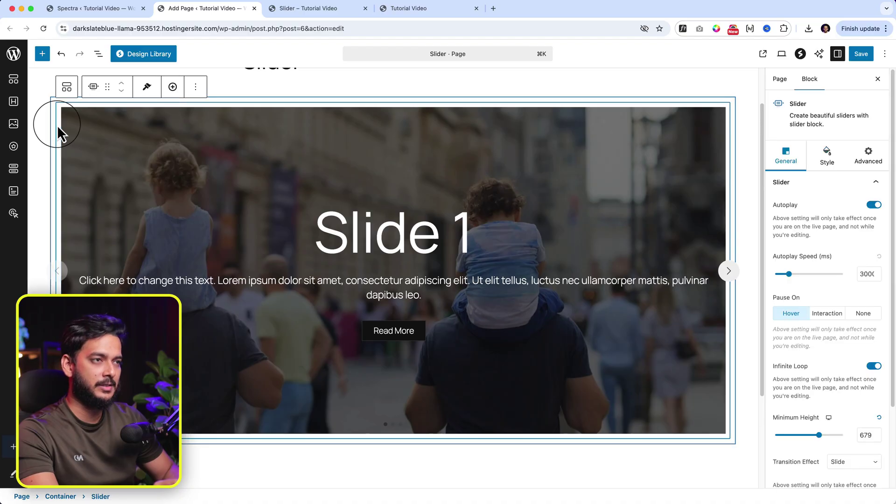
click(833, 167)
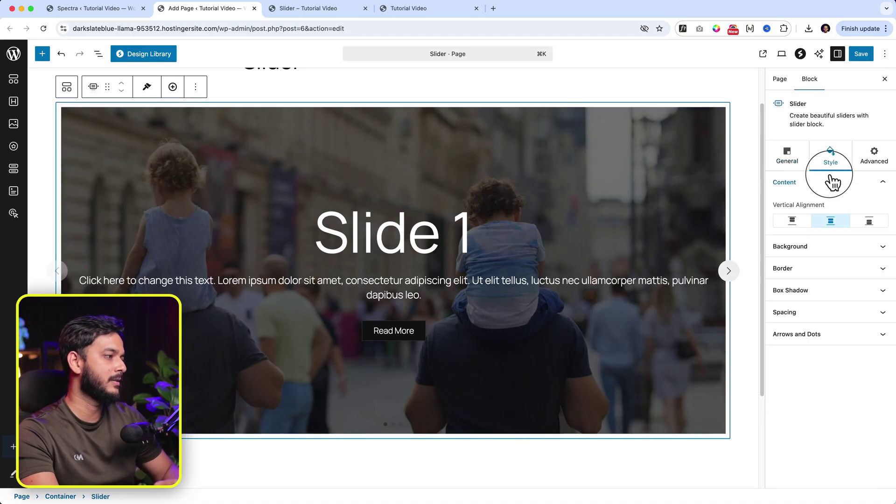
click(820, 314)
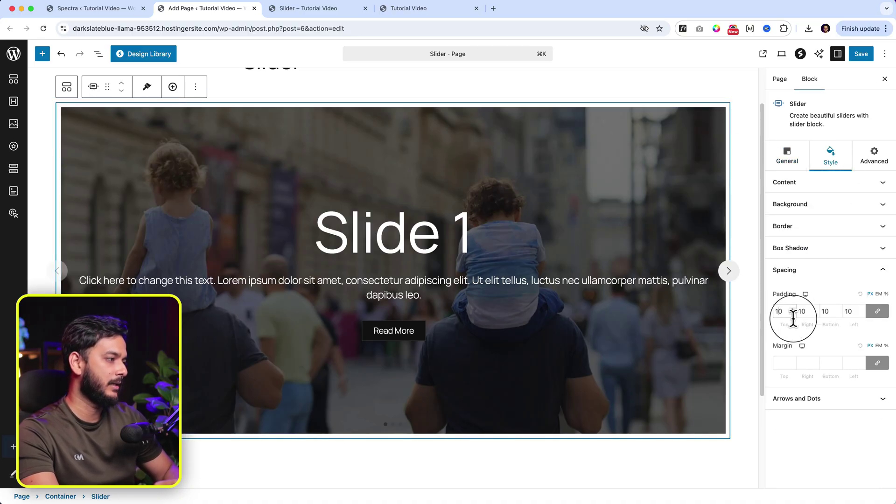
key(BackSpace)
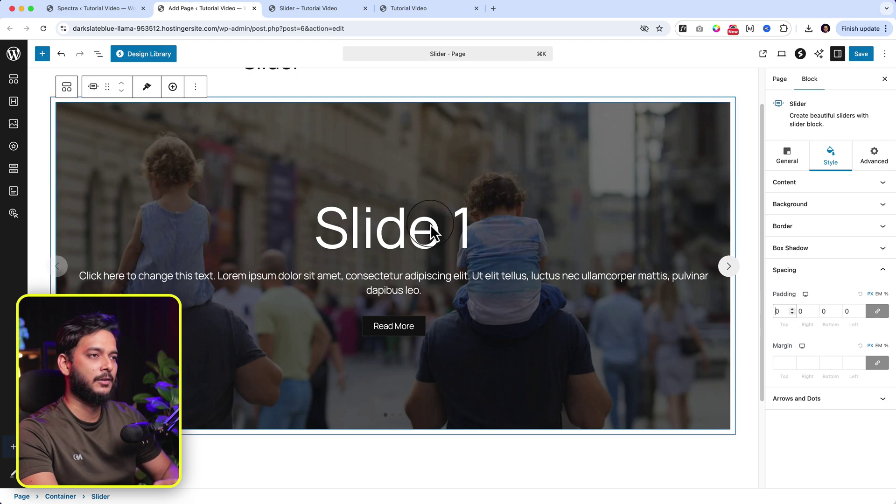
Set the outer Container's padding to 0 and open List View.
click(52, 126)
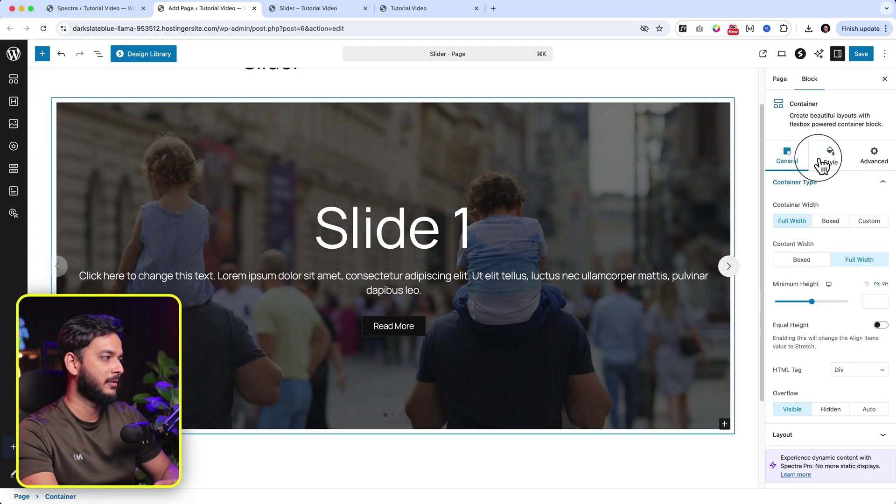
click(836, 163)
click(821, 325)
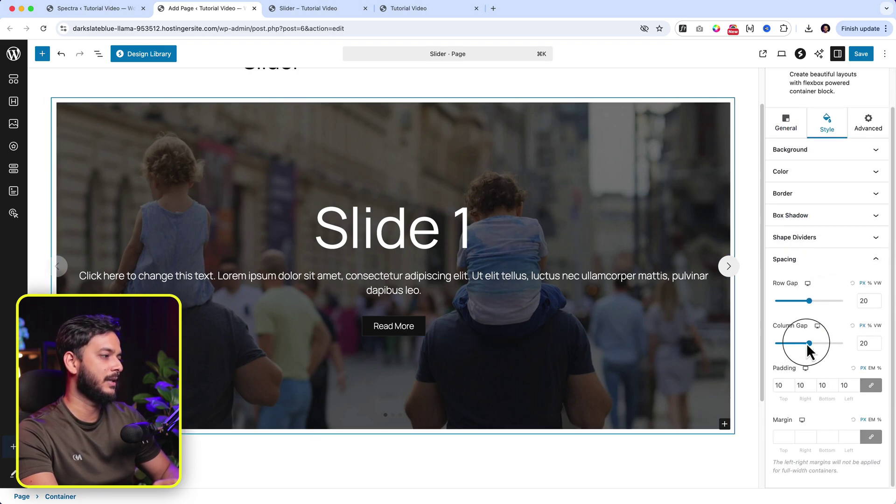
click(841, 439)
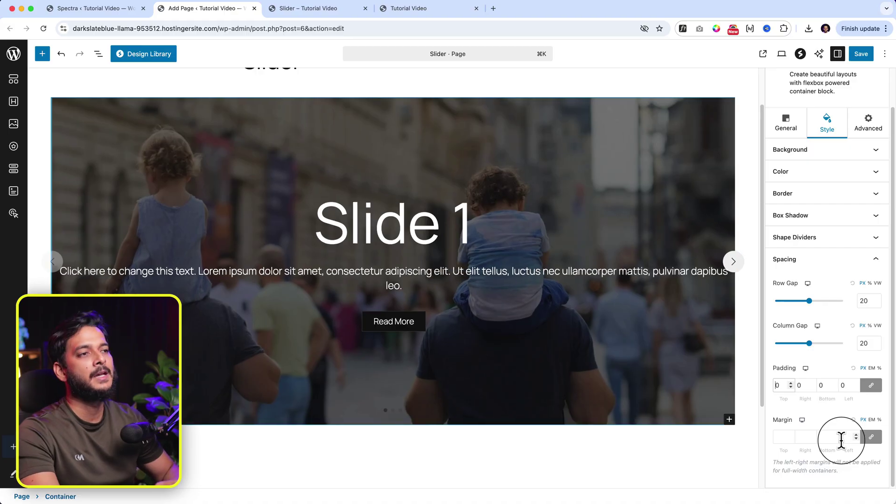
click(99, 54)
In List View, expand Slider > Slider Child and select Slide 1's inner Container.
click(58, 88)
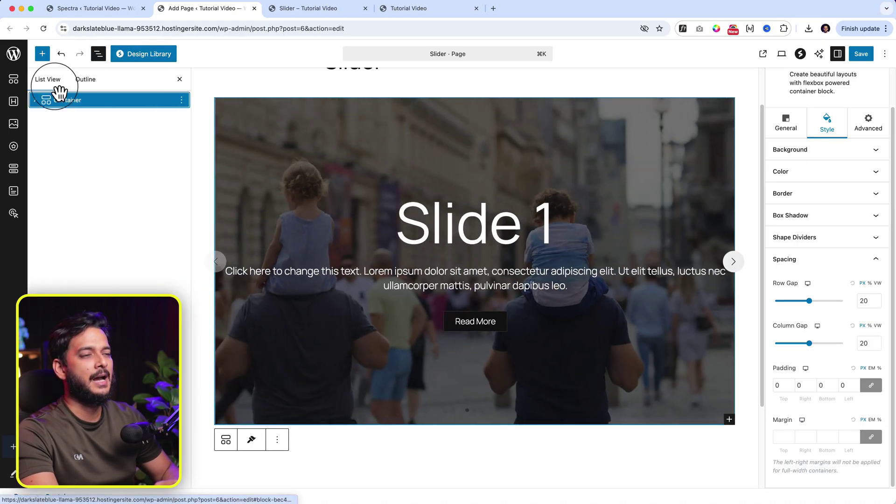
click(59, 118)
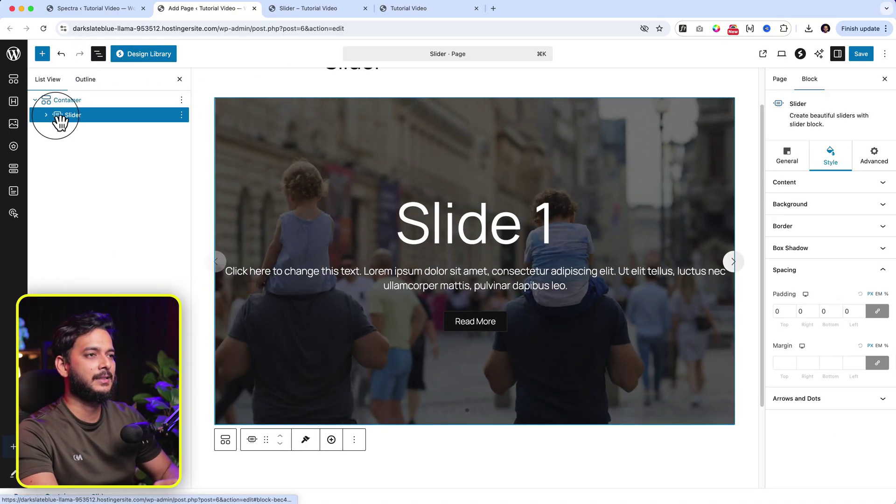
click(47, 117)
click(46, 115)
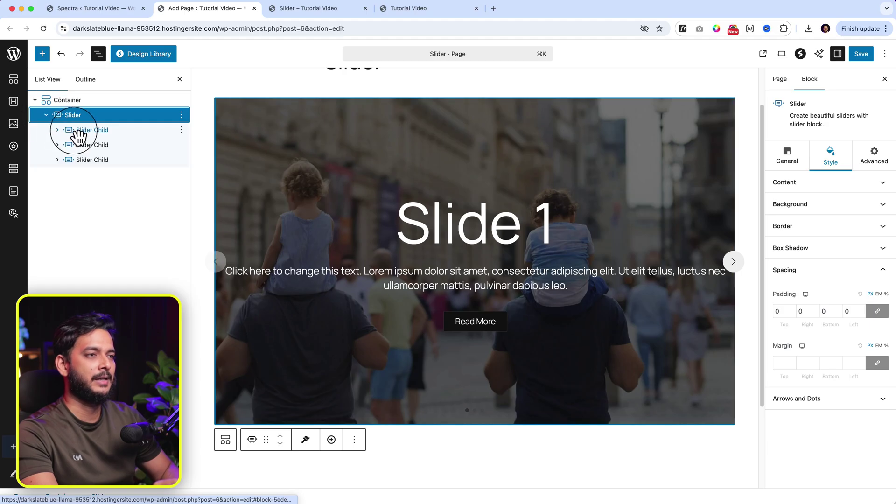
click(61, 130)
click(57, 130)
click(101, 146)
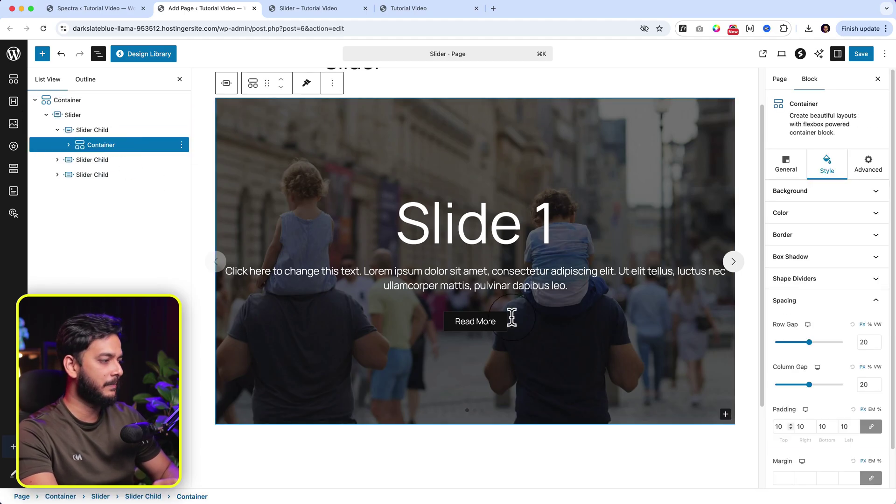
Set the inner Container's padding to 0 and save the page.
double_click(779, 427)
text(40)
double_click(775, 427)
text(0)
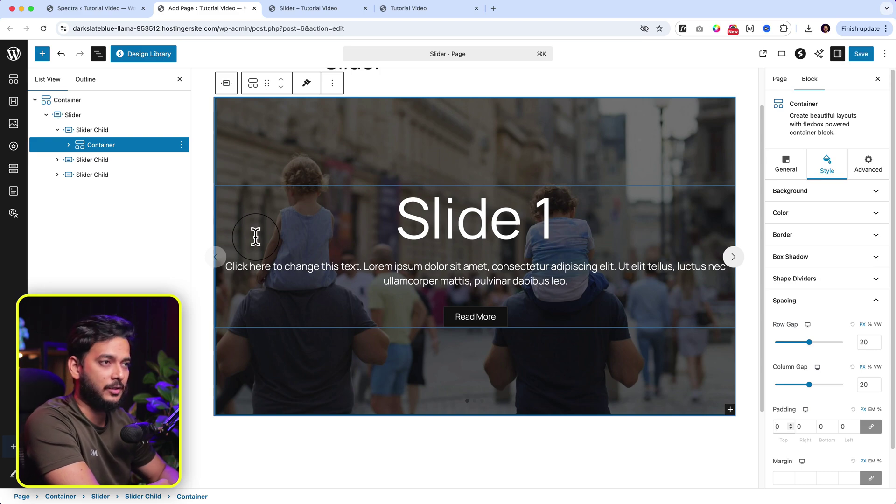
click(862, 54)
click(299, 9)
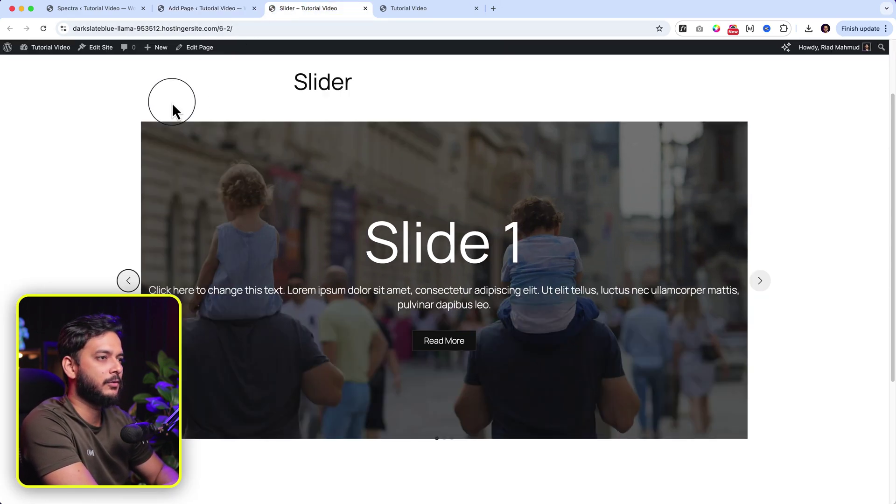
right_click(127, 139)
click(157, 166)
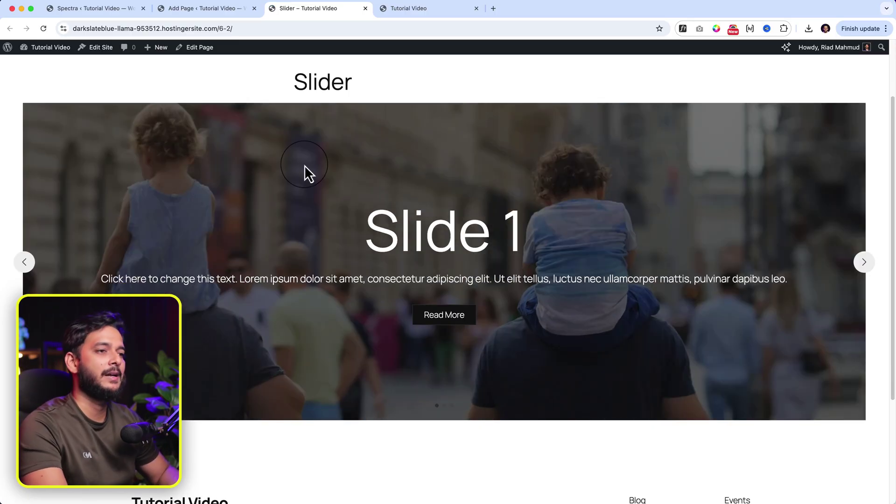
scroll(452, 285, down, 5)
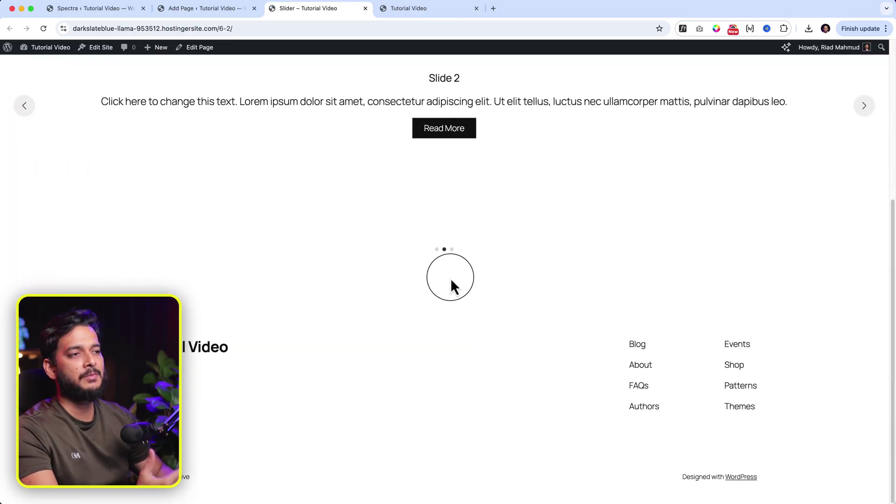
scroll(451, 286, up, 5)
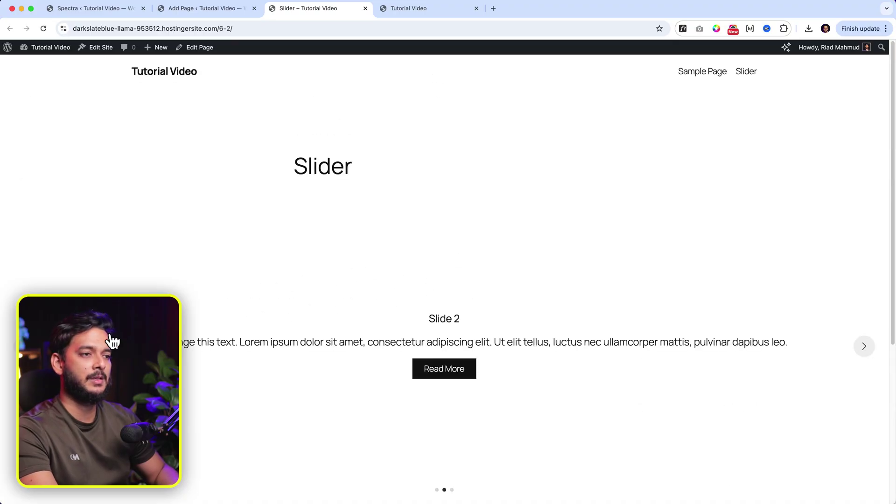
click(28, 349)
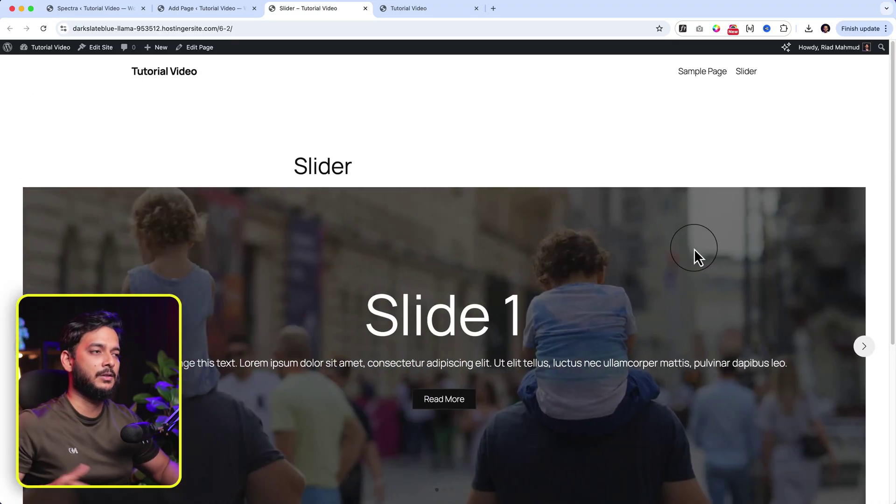
Change the Slider page's template from Pages to Page No Title and save.
click(226, 10)
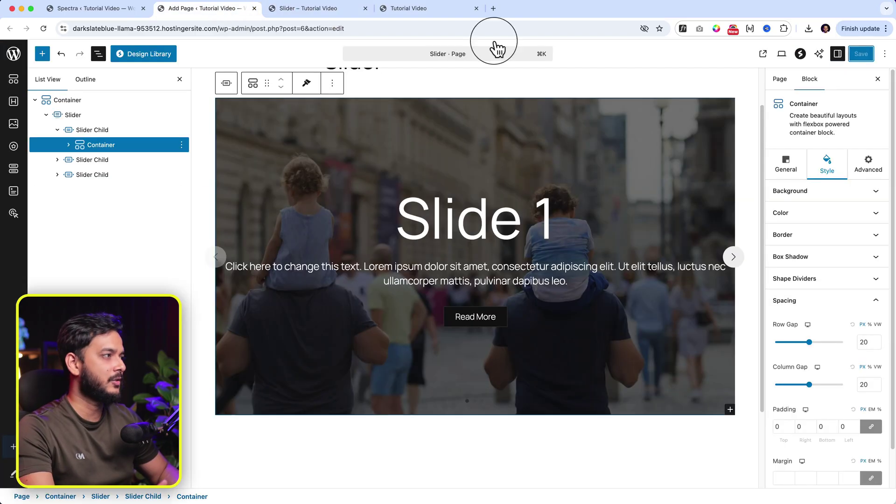
click(779, 80)
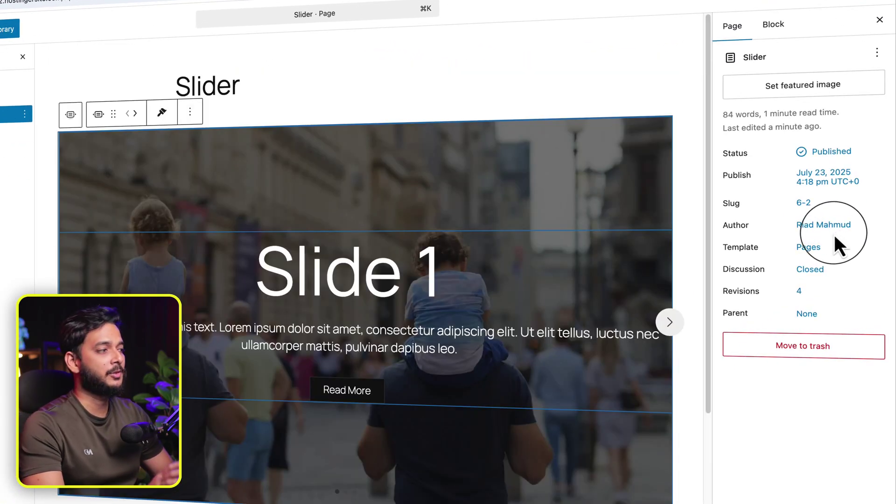
click(806, 249)
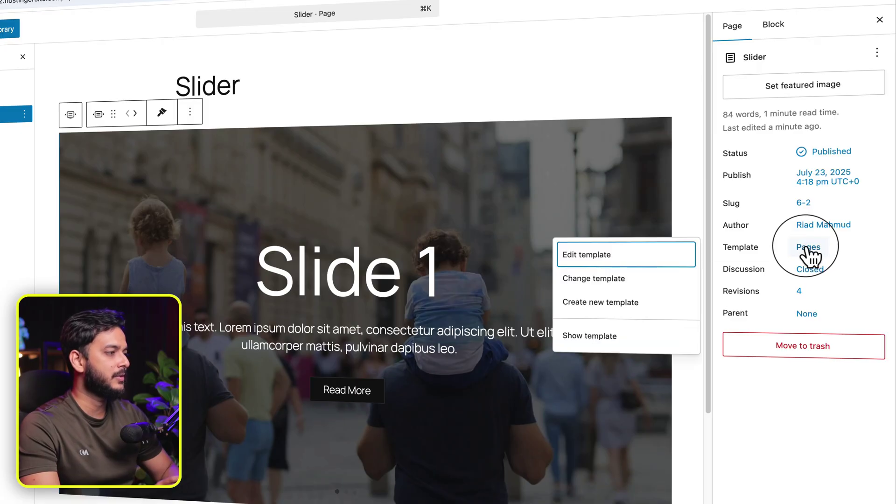
click(593, 279)
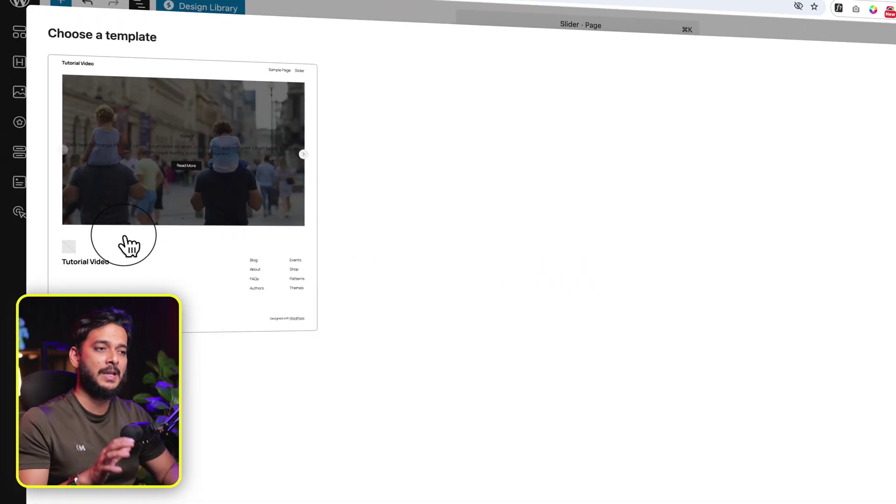
click(128, 245)
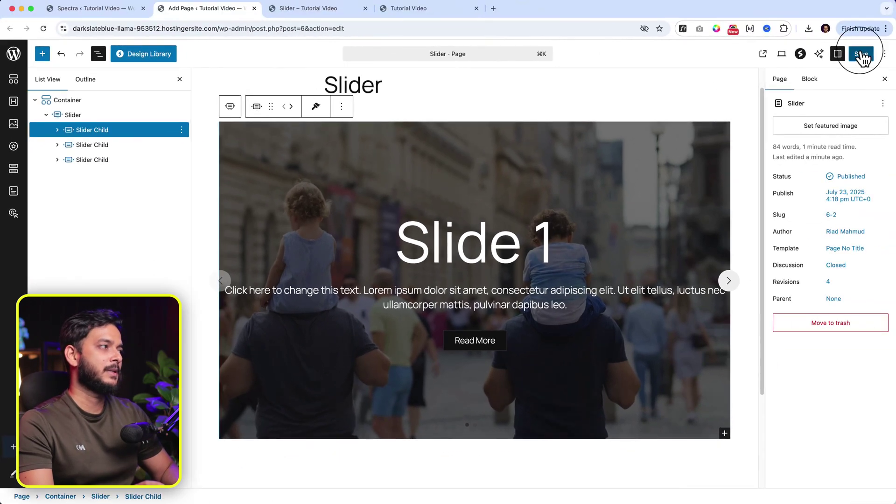
click(861, 54)
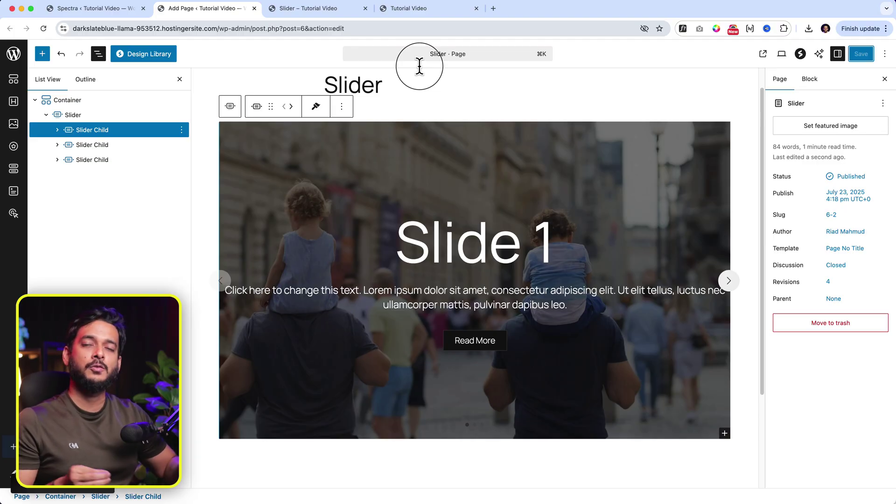
Turn off 'Inner blocks use content width' on the template's Content block and save the template.
key(ctrl+Tab)
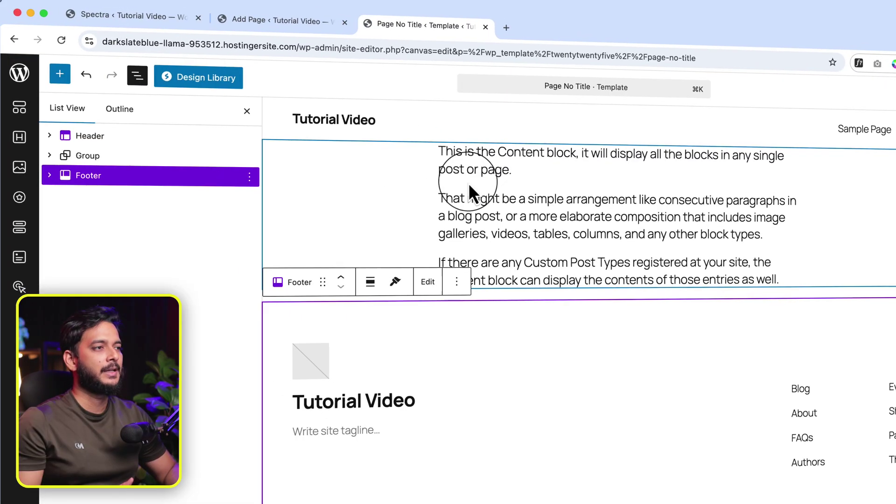
click(352, 132)
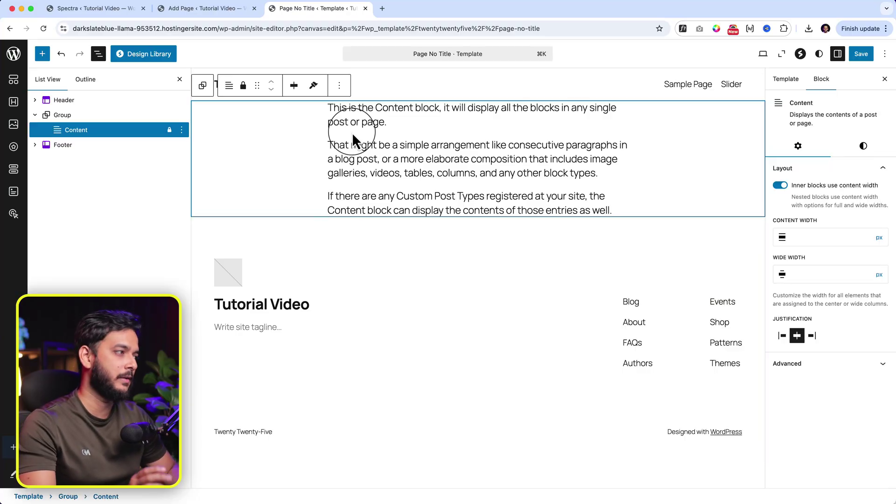
click(780, 186)
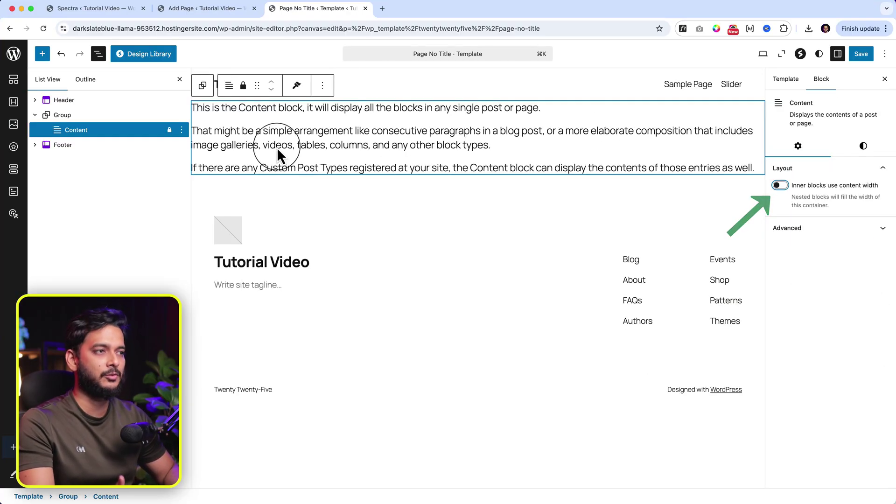
click(859, 56)
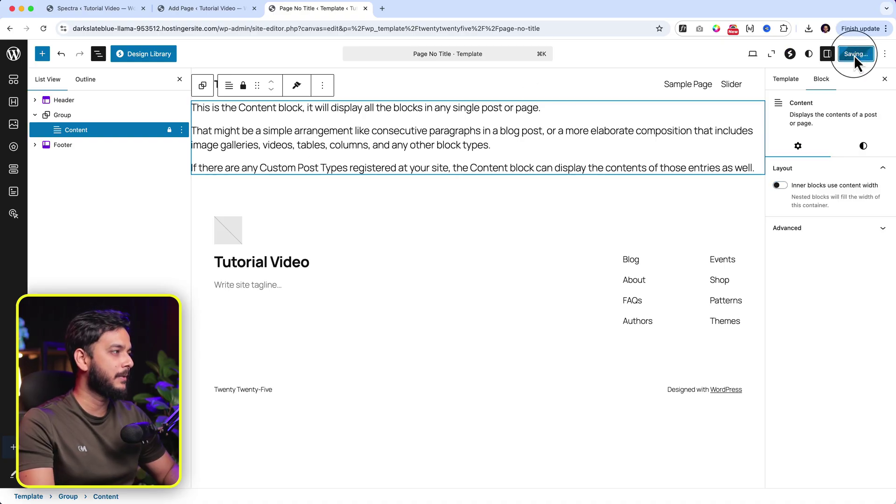
click(223, 12)
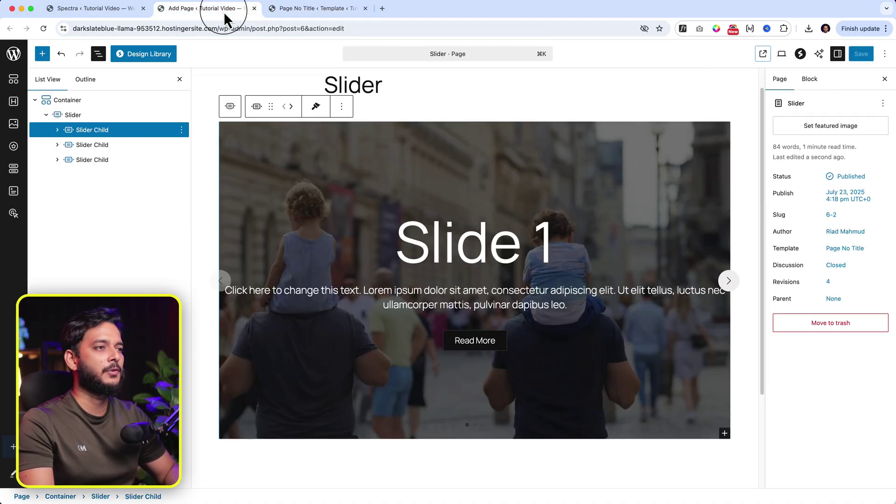
View the published page, advance to slides 2 and 3 (blank), then return to the editor.
click(763, 54)
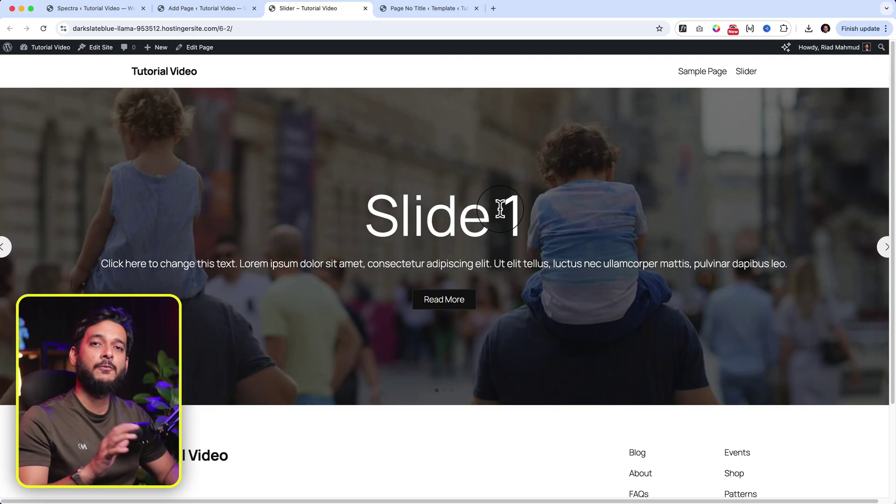
drag(843, 254, 891, 259)
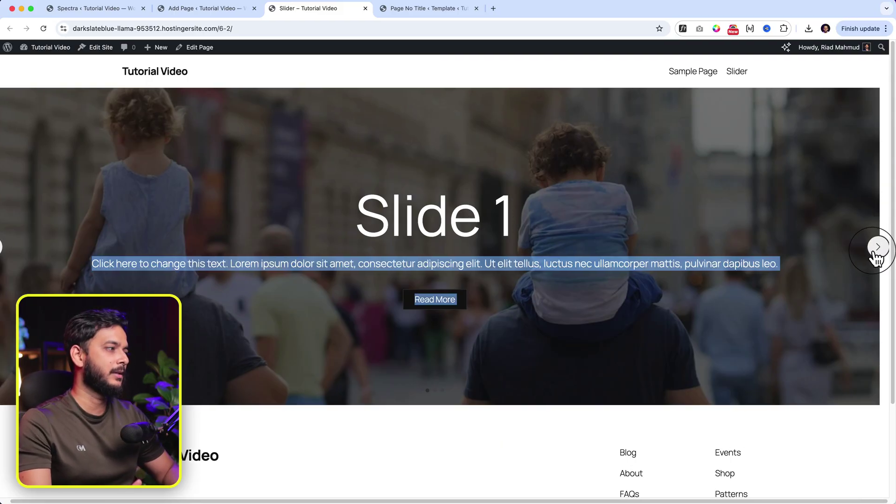
click(876, 255)
click(875, 256)
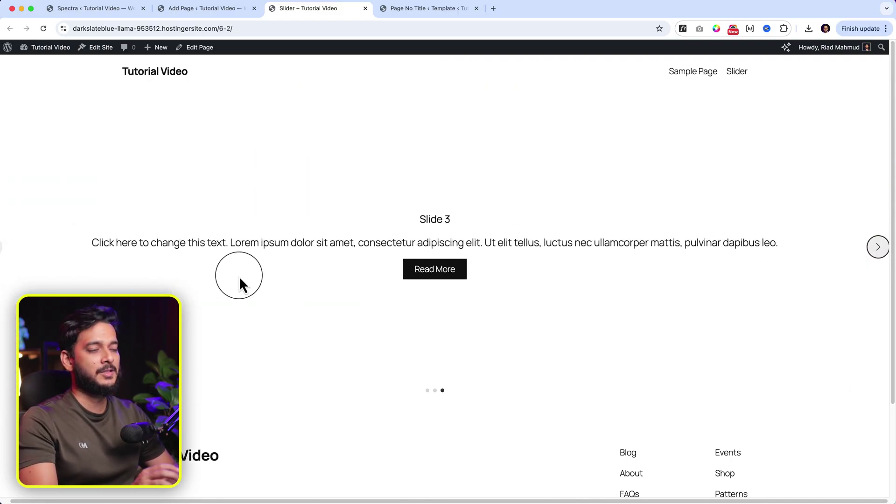
drag(242, 285, 397, 286)
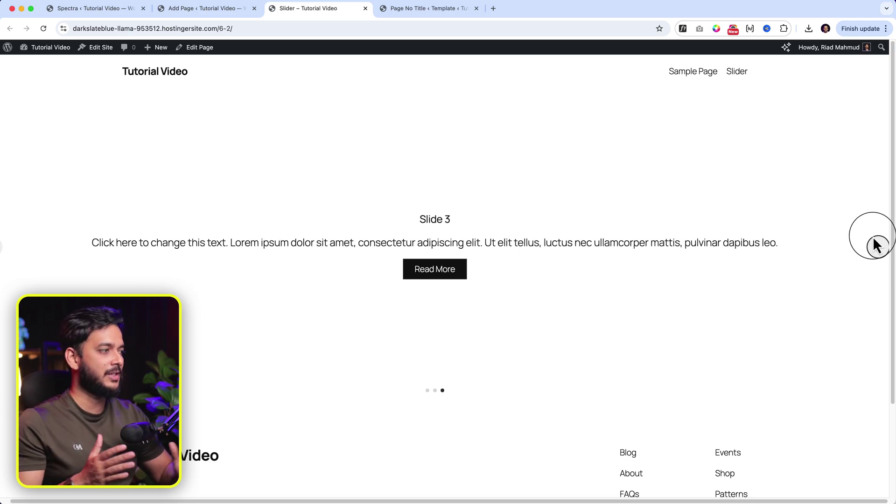
click(198, 10)
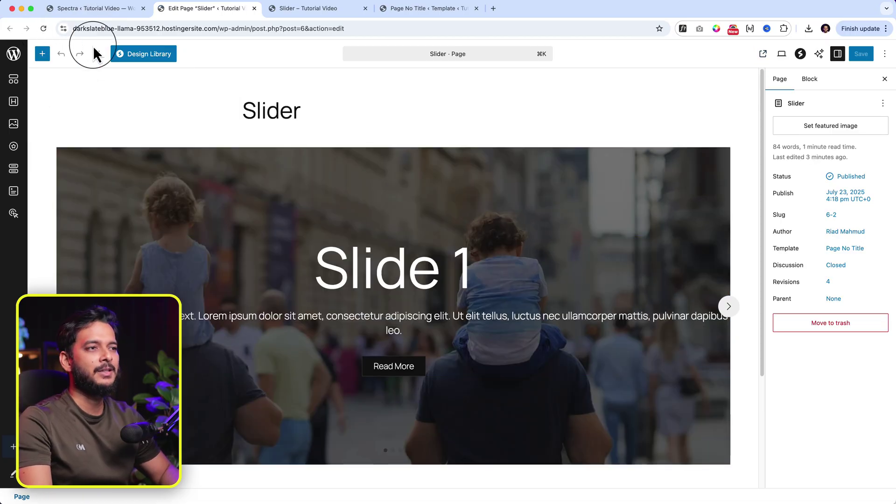
click(98, 55)
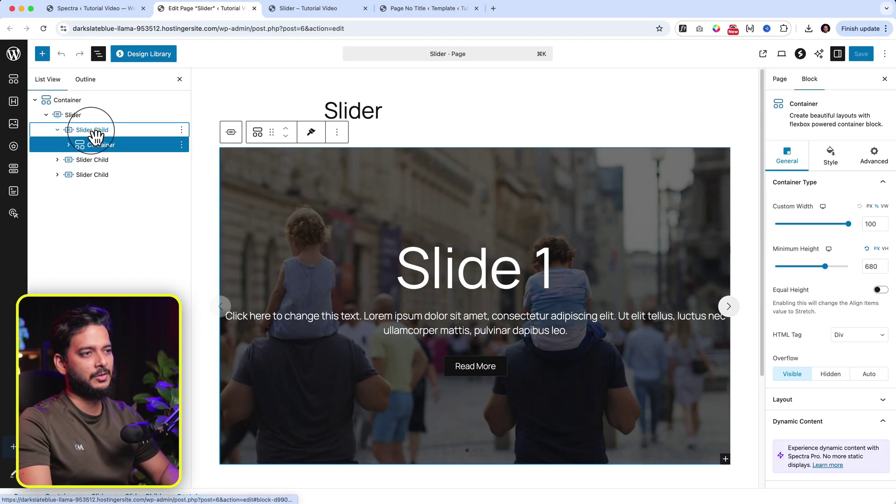
Delete the two blank Slider Child blocks from List View.
click(92, 130)
click(182, 159)
click(193, 292)
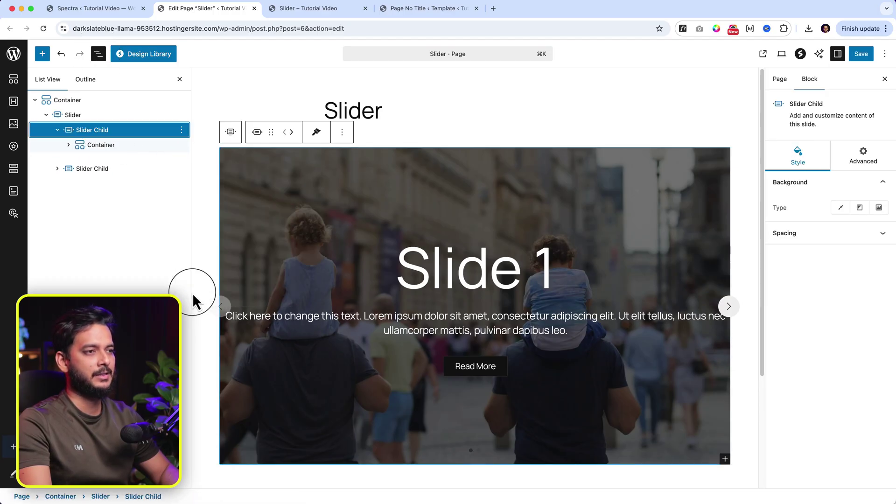
click(182, 160)
click(193, 294)
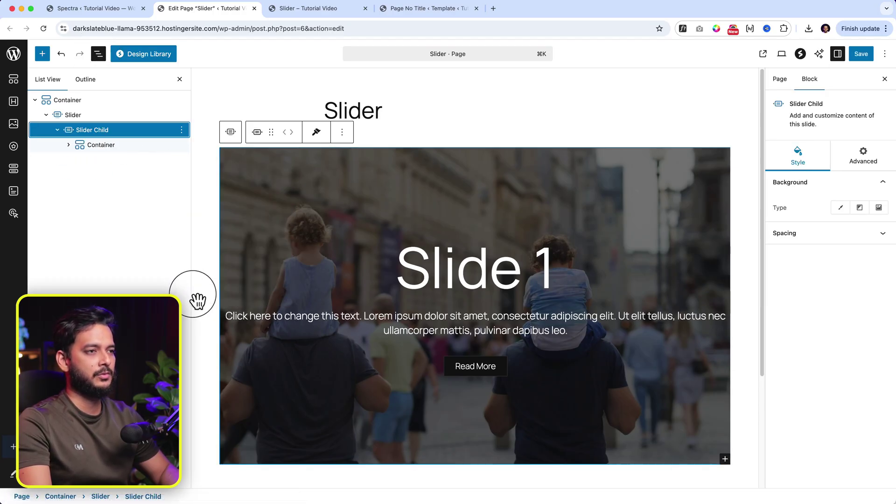
Duplicate the first photo slide twice and select the second slide's content container.
click(182, 129)
click(209, 197)
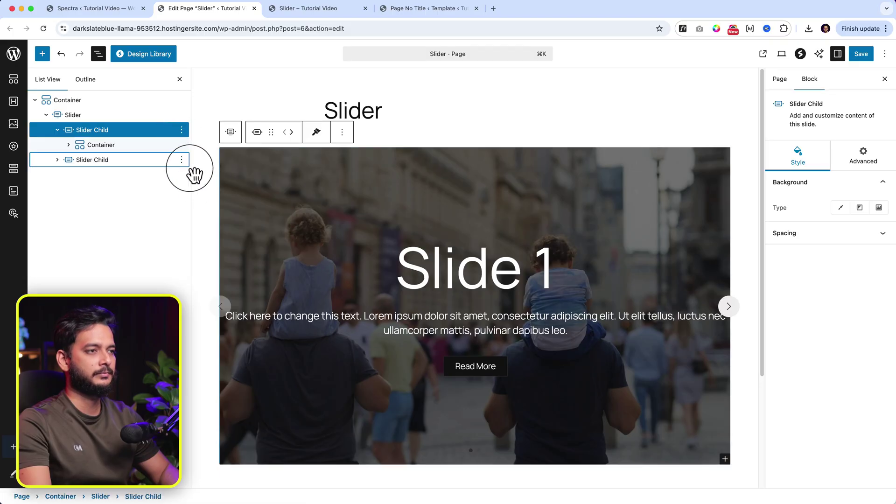
click(181, 160)
click(209, 222)
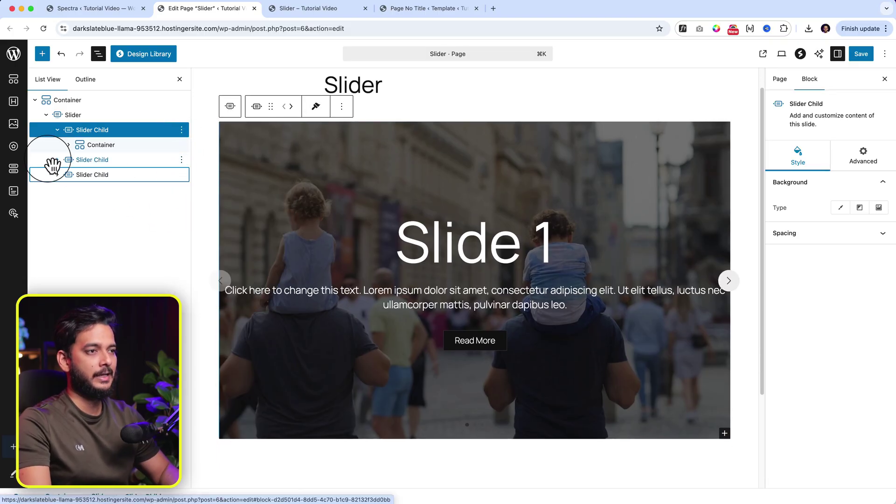
click(66, 160)
click(57, 160)
click(101, 175)
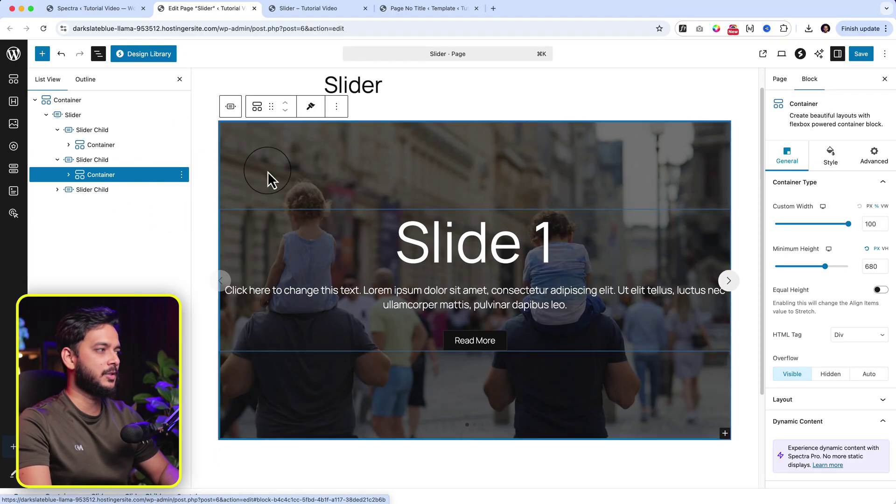
Replace the second slide container's background with the stock photo of a person by a train window.
click(830, 158)
click(874, 259)
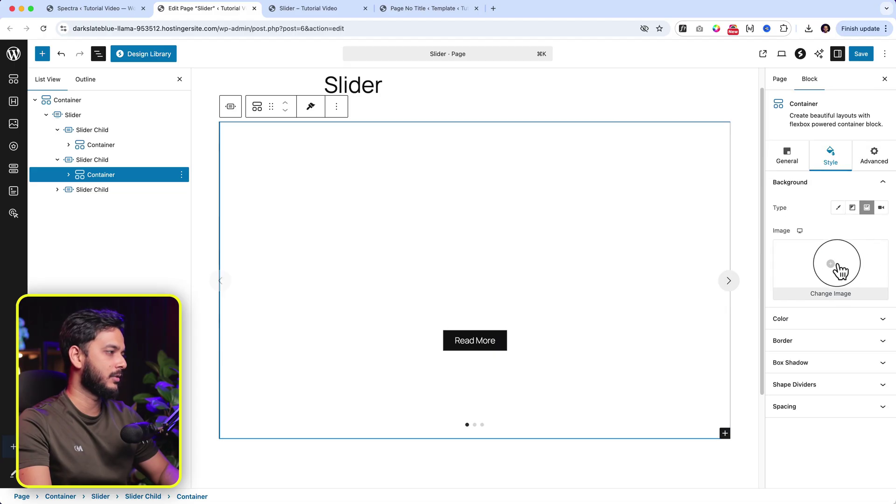
click(835, 261)
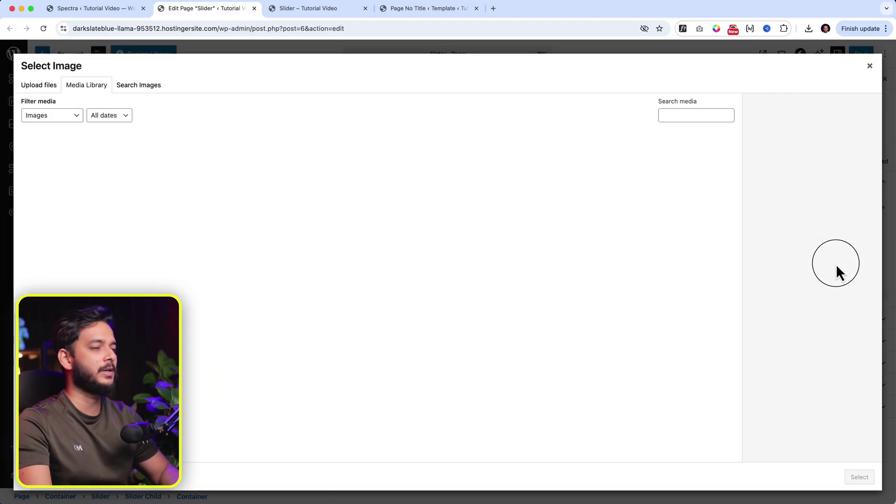
click(145, 88)
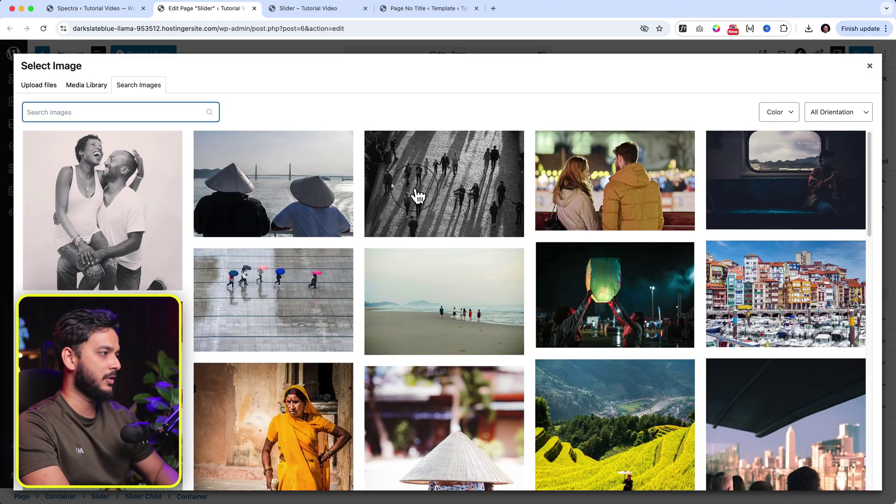
click(829, 216)
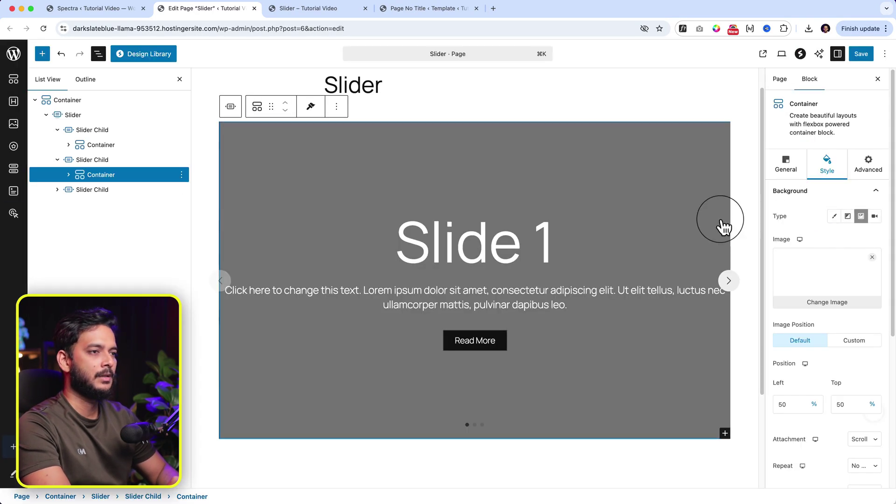
click(562, 237)
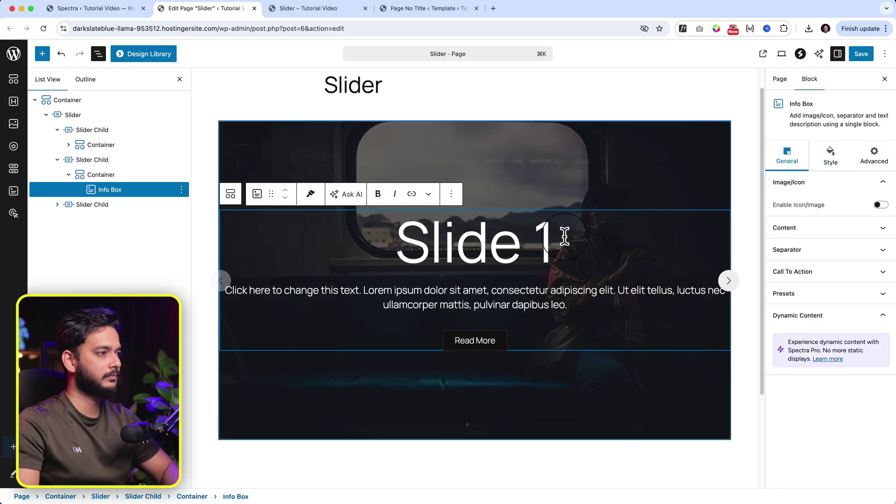
Change the second and third slide headings to 'Slide 2' and 'Slide 3'.
key(BackSpace)
text(2)
click(58, 204)
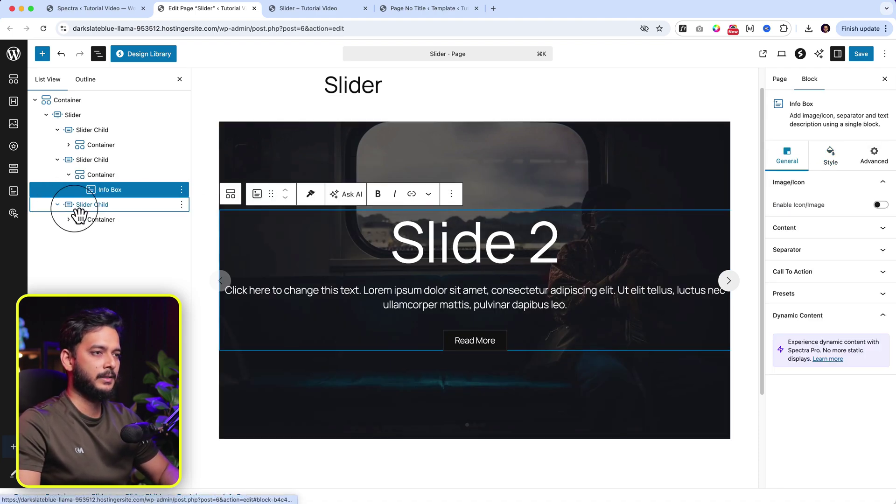
click(103, 220)
click(587, 240)
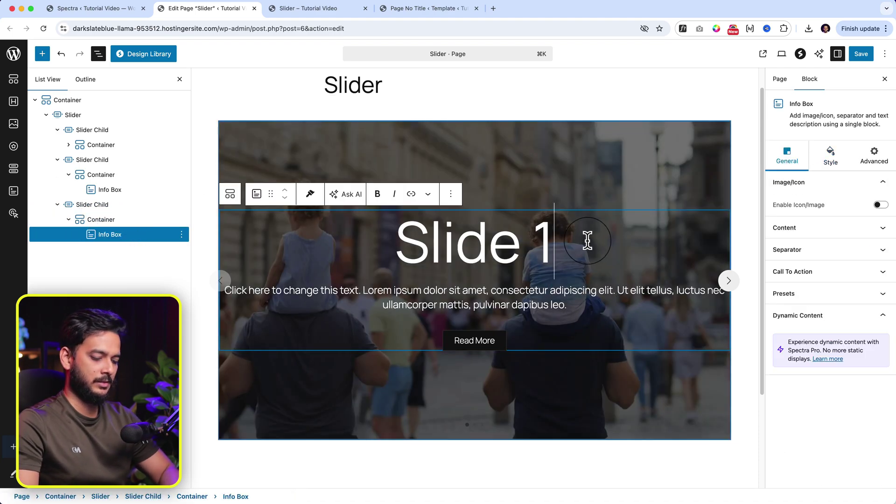
key(BackSpace)
text(3)
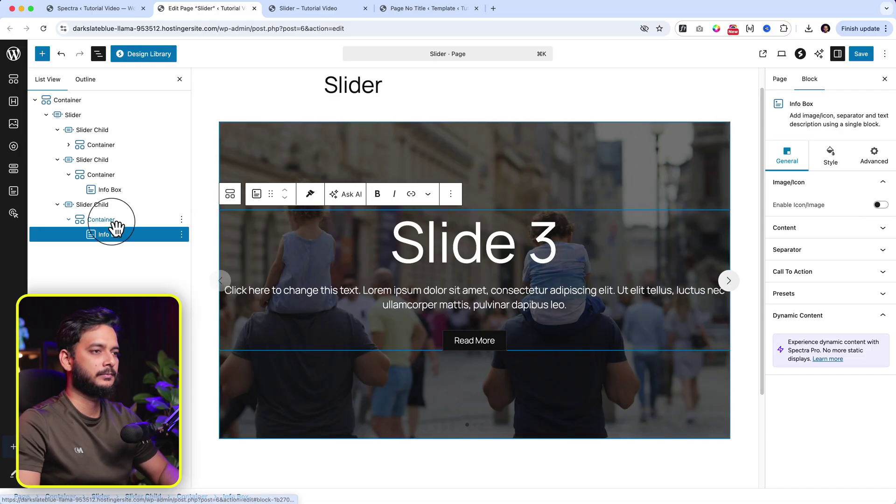
Remove the third slide's background photo without choosing another, then save and reload the page.
click(114, 220)
click(873, 259)
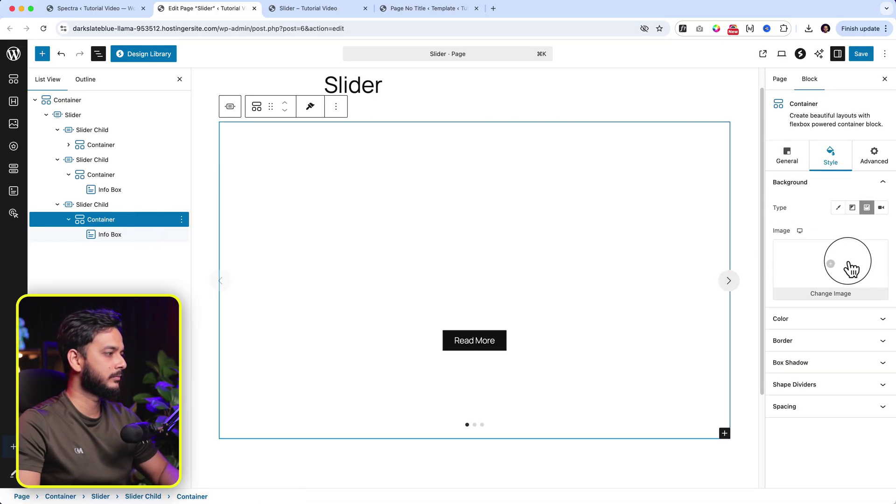
click(846, 268)
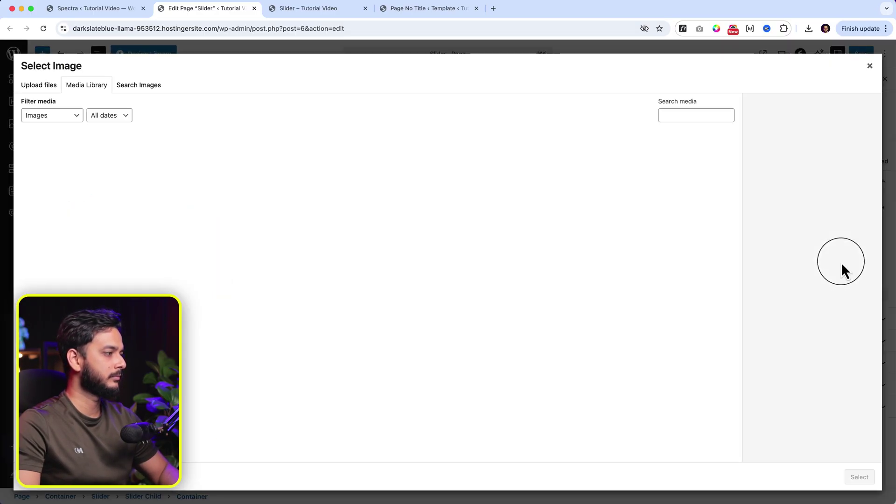
click(143, 90)
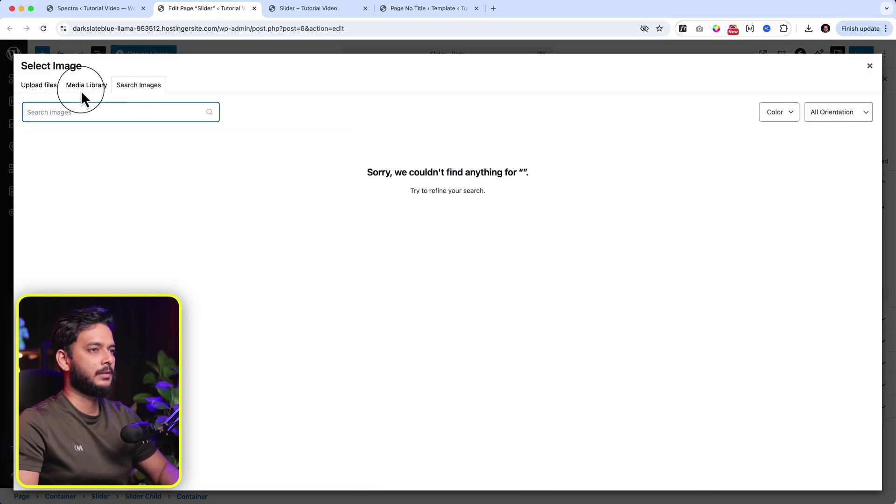
click(87, 95)
click(135, 89)
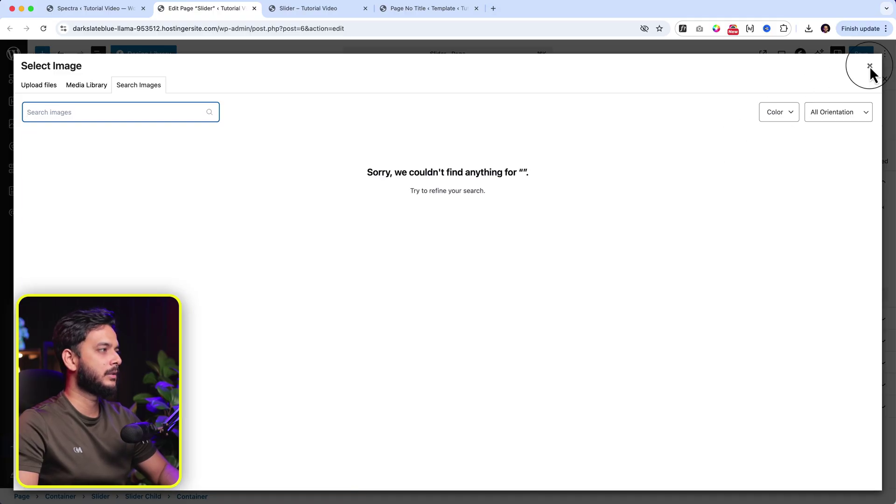
click(870, 66)
click(862, 54)
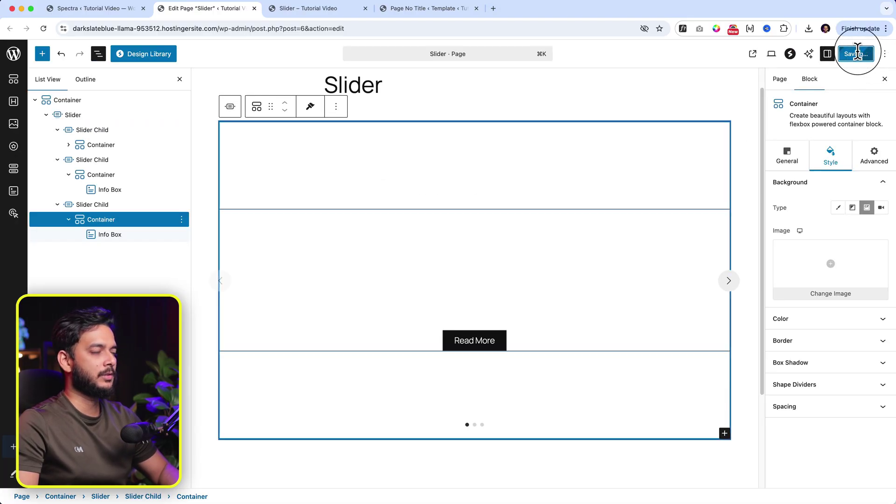
click(41, 29)
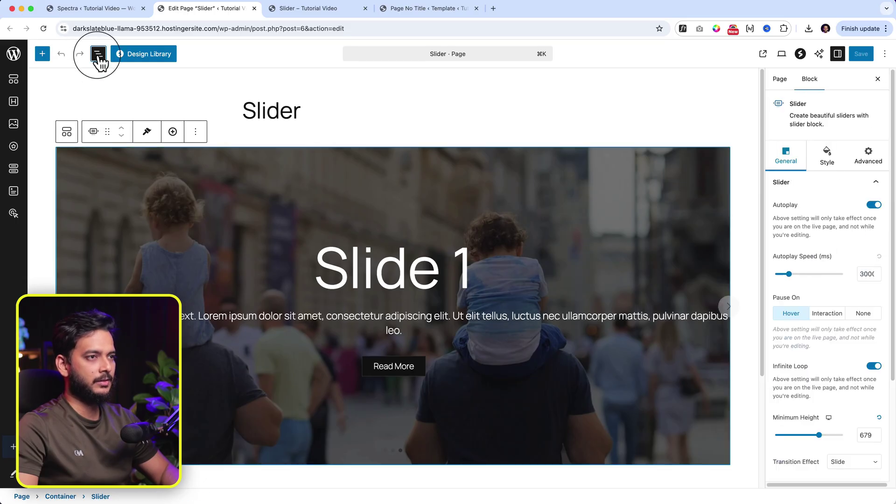
Set the third slide container's background to the night photo of people releasing a glowing lantern.
click(98, 53)
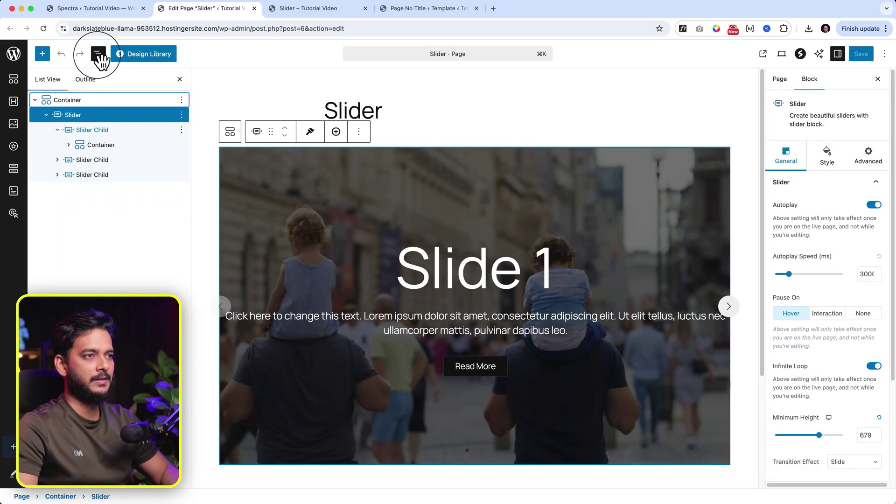
click(106, 177)
click(57, 174)
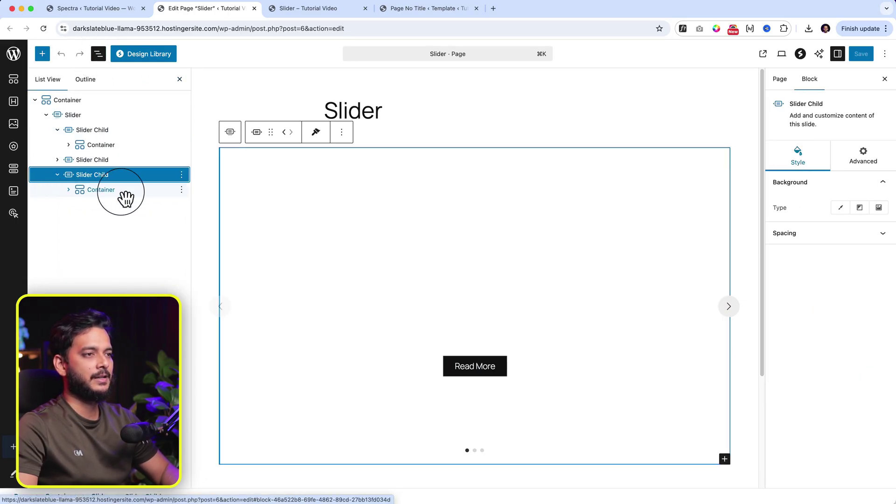
click(125, 196)
click(834, 159)
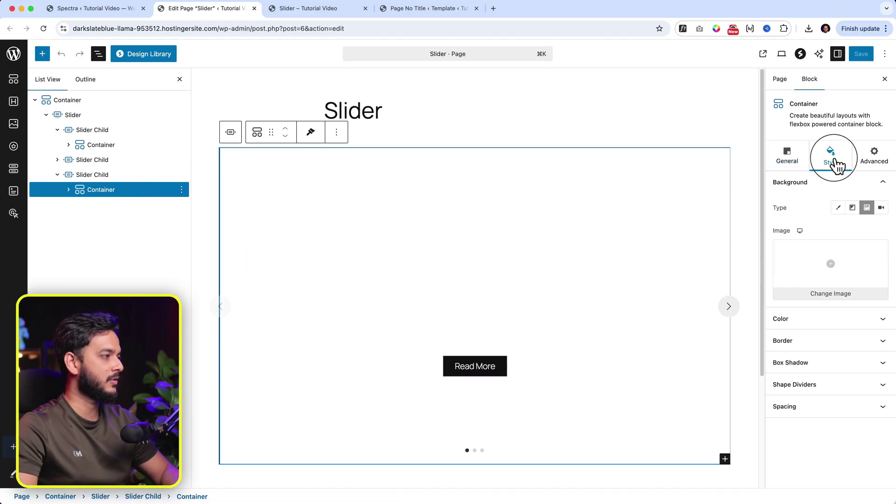
click(834, 279)
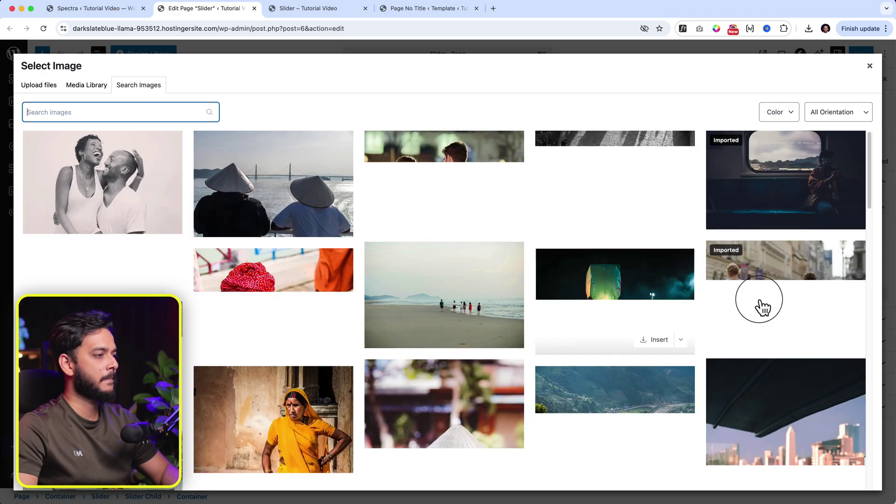
click(659, 340)
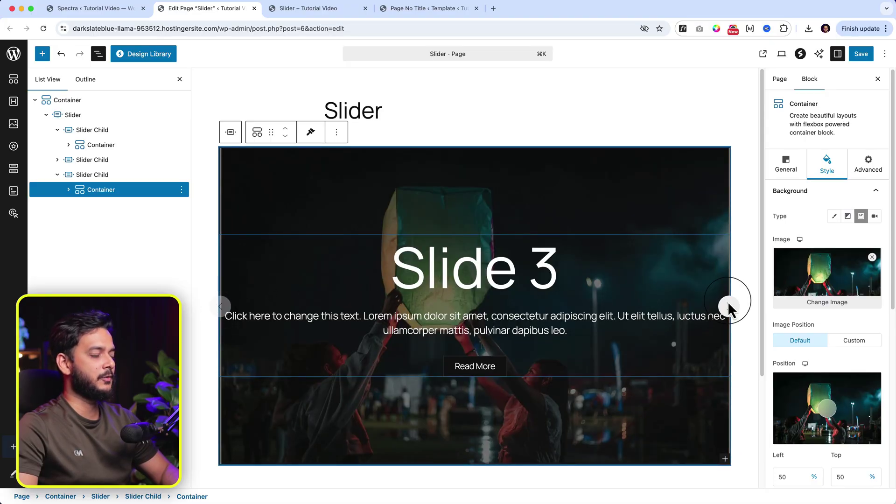
Set the slider's transition effect to Fade.
click(76, 116)
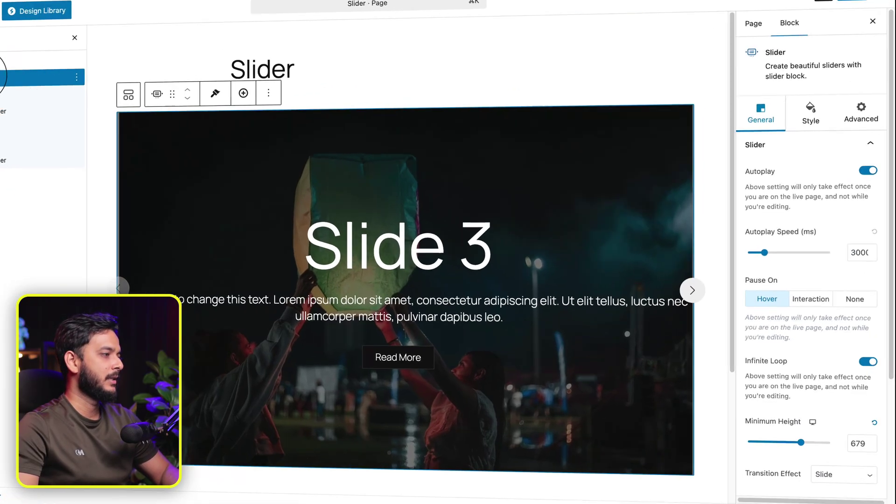
scroll(827, 327, down, 3)
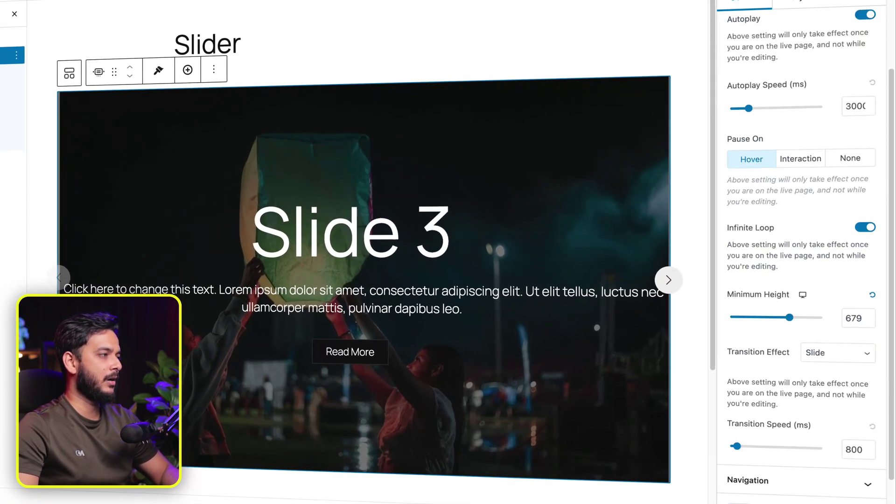
scroll(800, 253, up, 3)
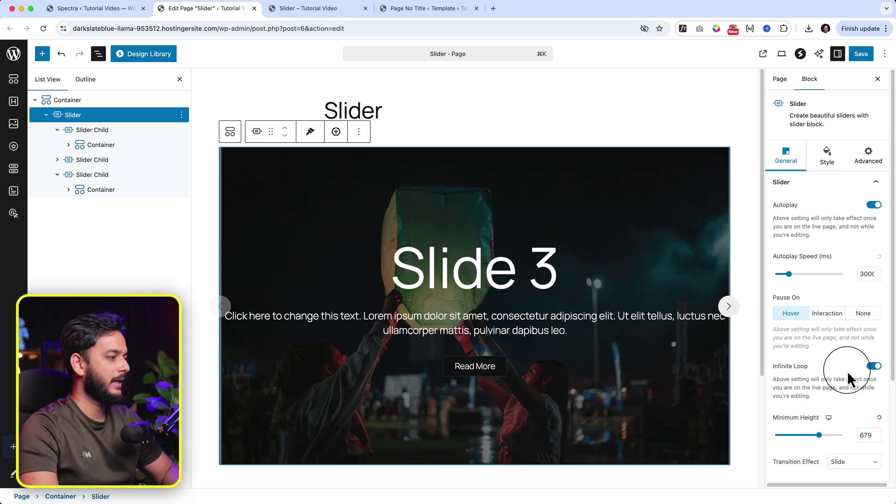
scroll(849, 369, down, 3)
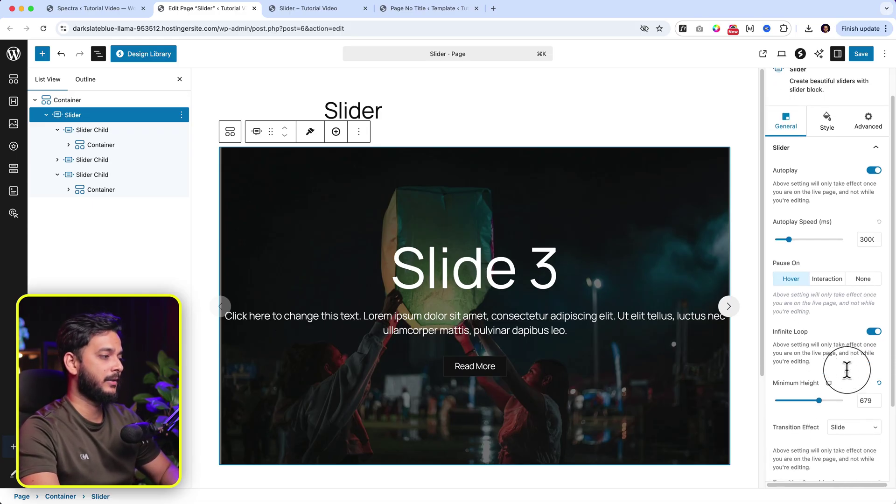
scroll(783, 387, down, 4)
click(850, 351)
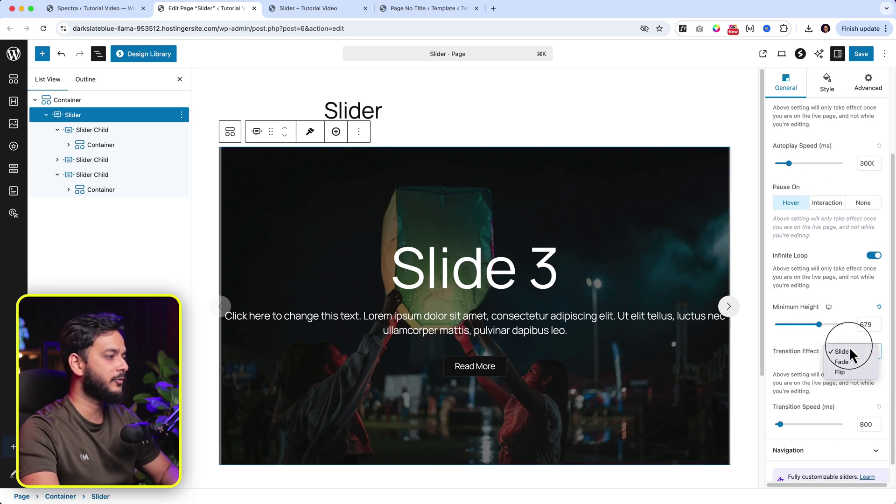
click(864, 363)
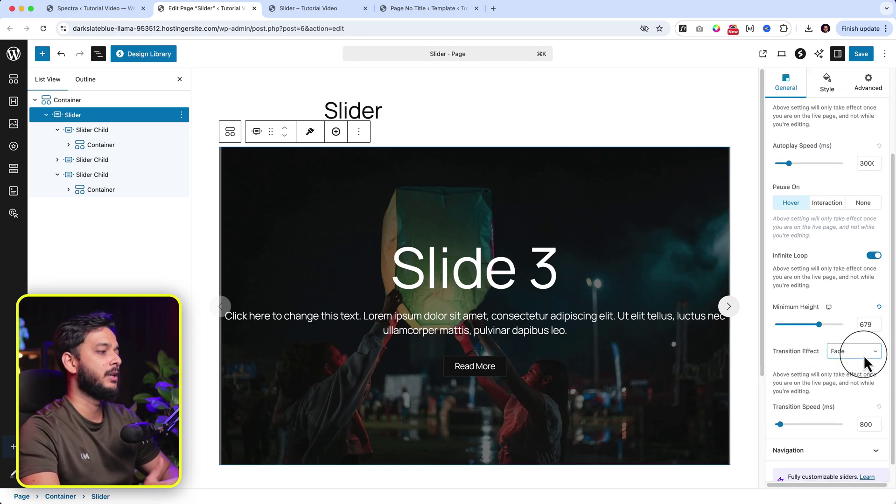
click(863, 354)
click(863, 354)
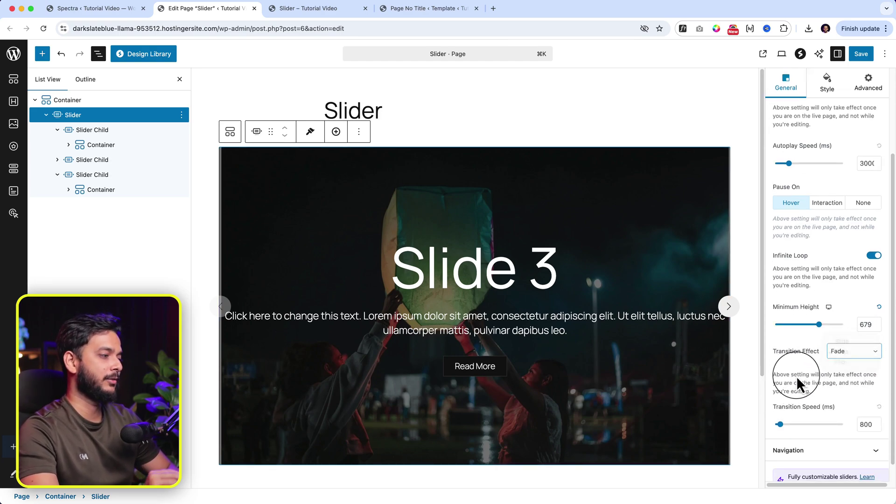
Turn on the slider's navigation arrows and dots.
scroll(817, 405, down, 1)
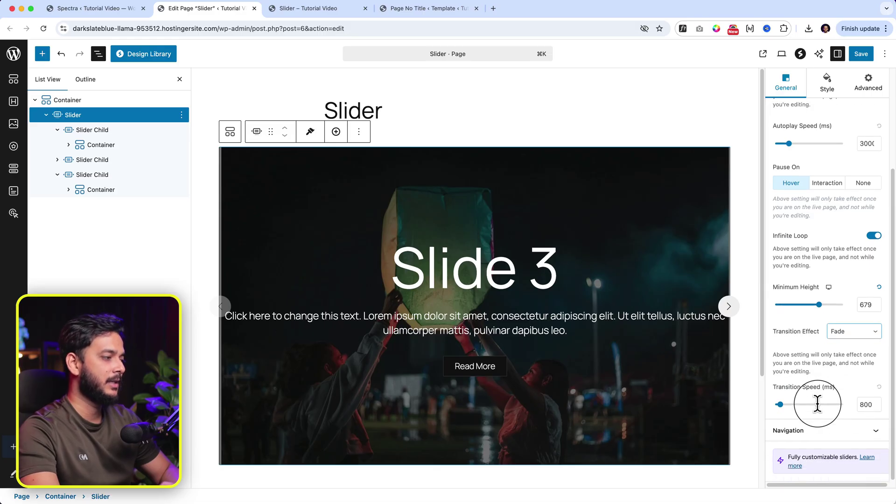
click(874, 432)
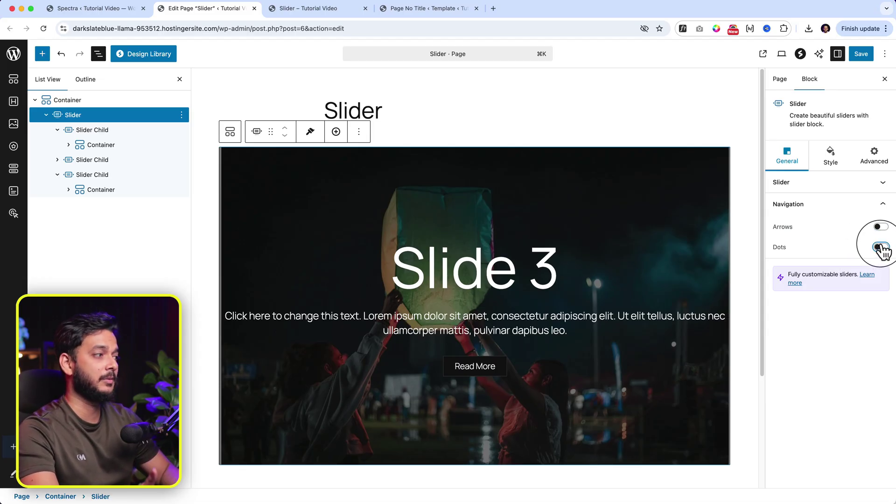
click(882, 228)
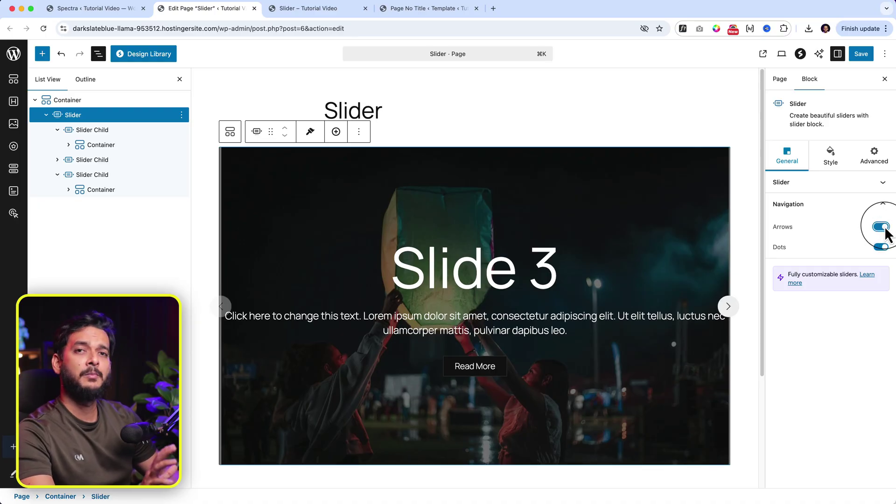
click(833, 158)
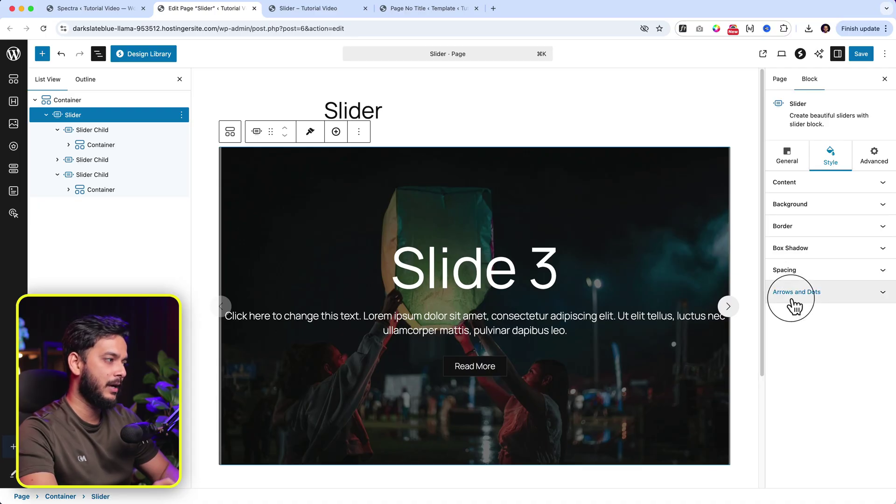
click(813, 183)
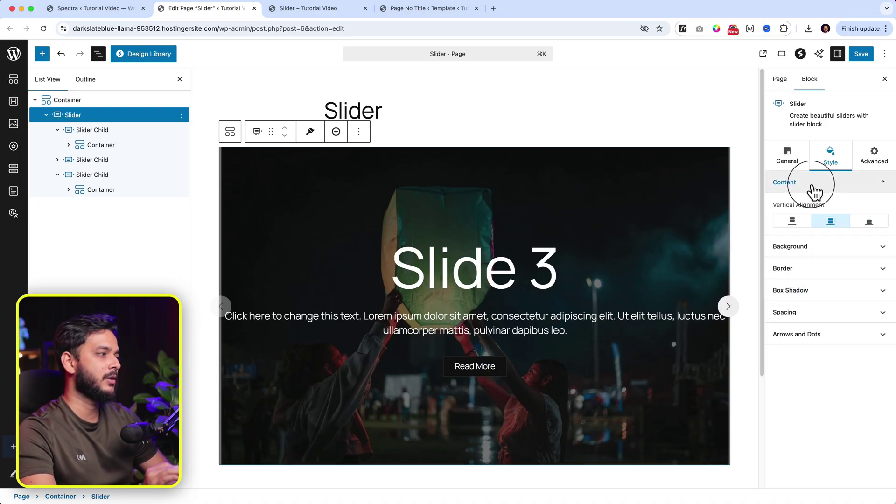
click(794, 223)
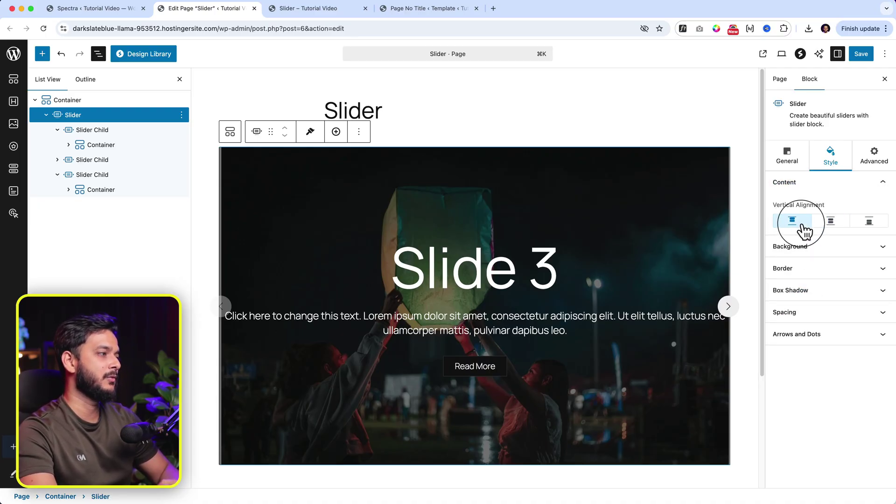
click(832, 224)
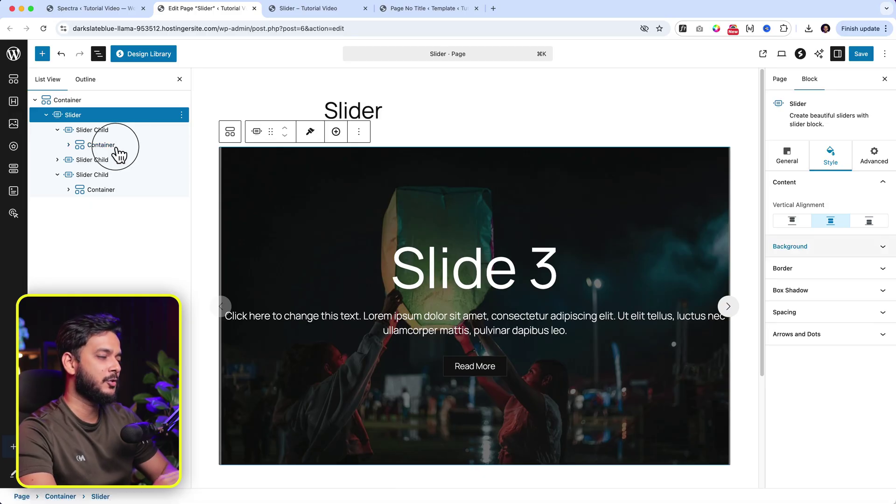
click(818, 256)
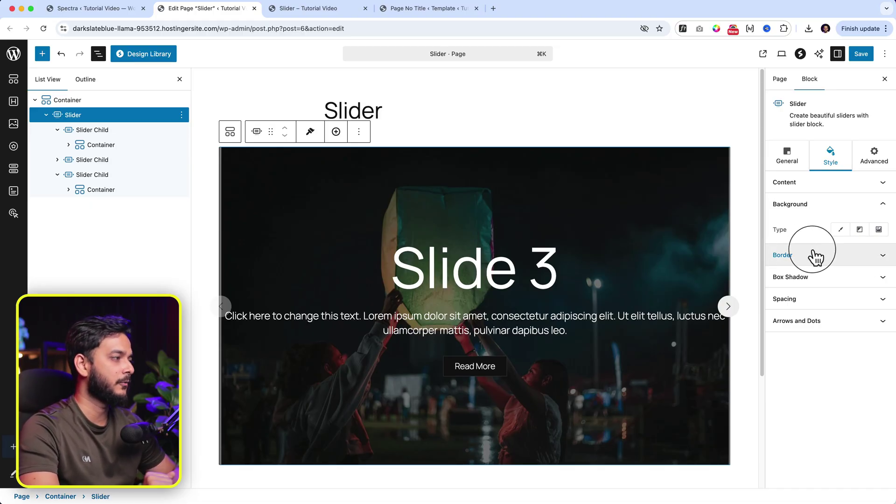
click(871, 259)
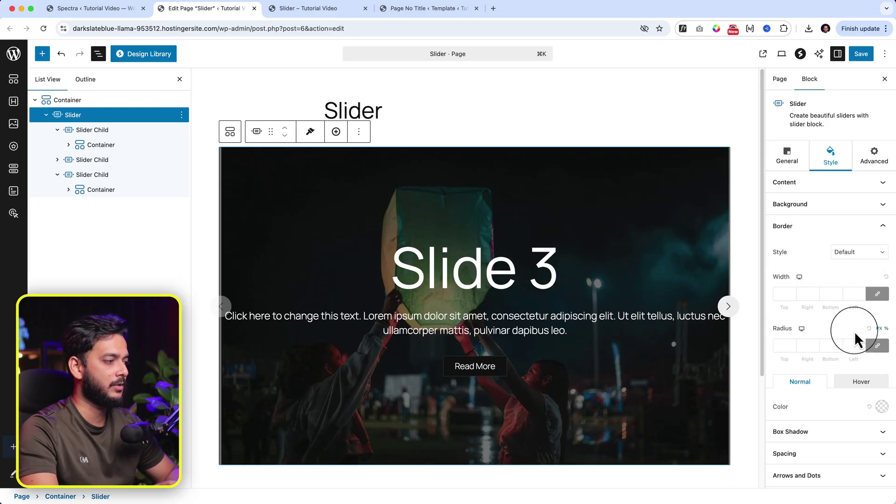
click(838, 423)
scroll(840, 416, down, 5)
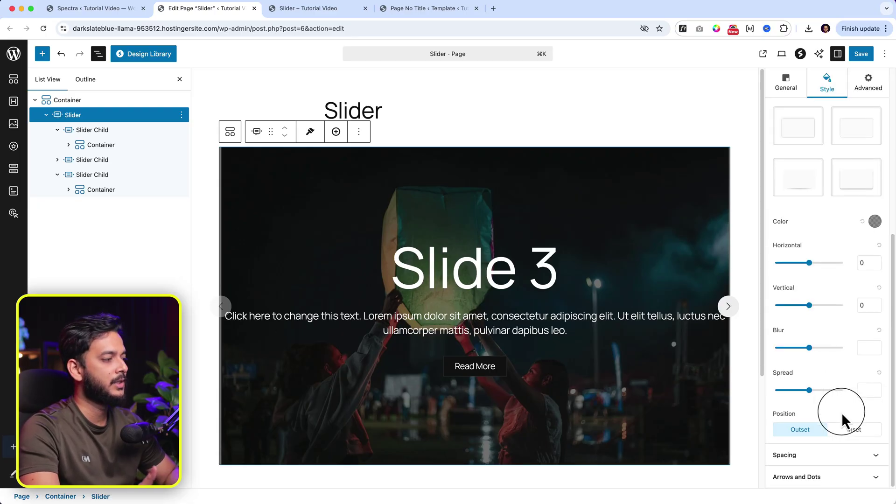
scroll(828, 263, up, 5)
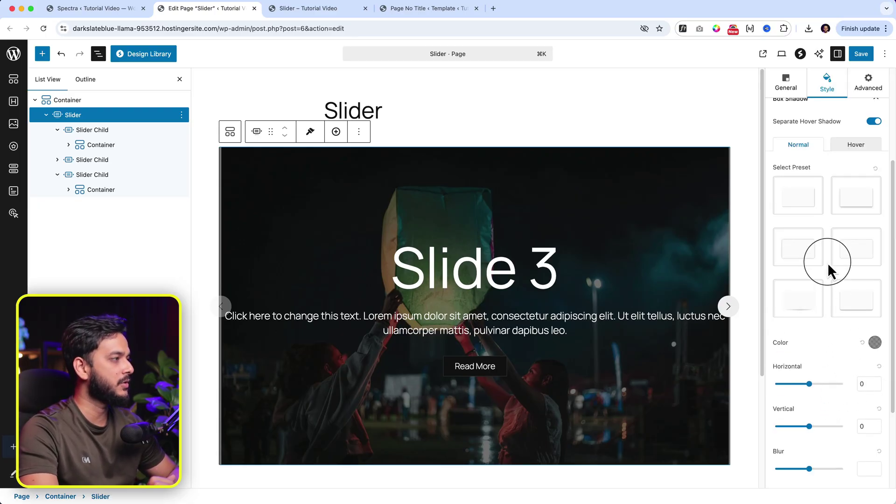
click(824, 199)
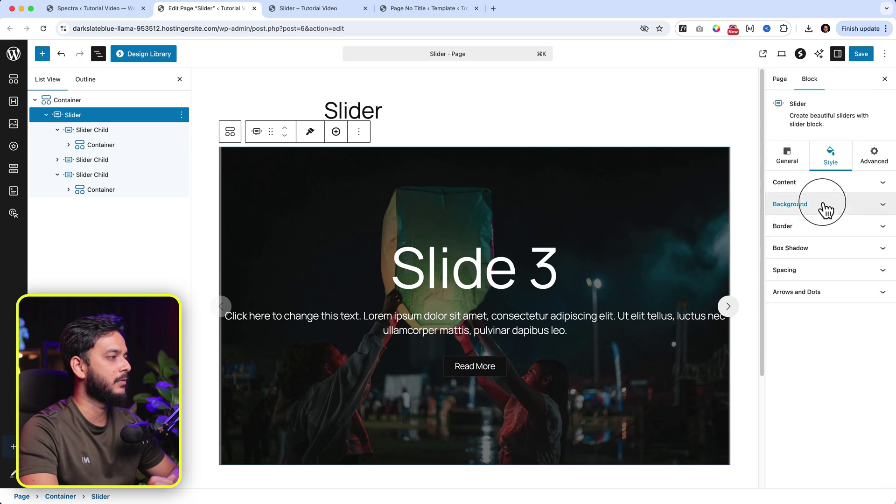
Set the slider arrows' size to 24 and padding to 21.
click(840, 293)
scroll(840, 294, down, 5)
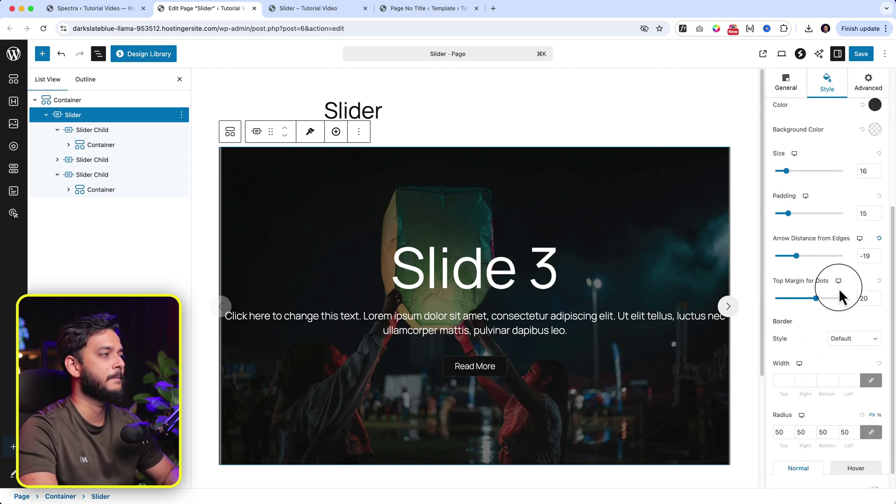
mouse_move(789, 173)
mouse_down()
mouse_move(815, 177)
mouse_move(785, 182)
mouse_move(796, 186)
mouse_up()
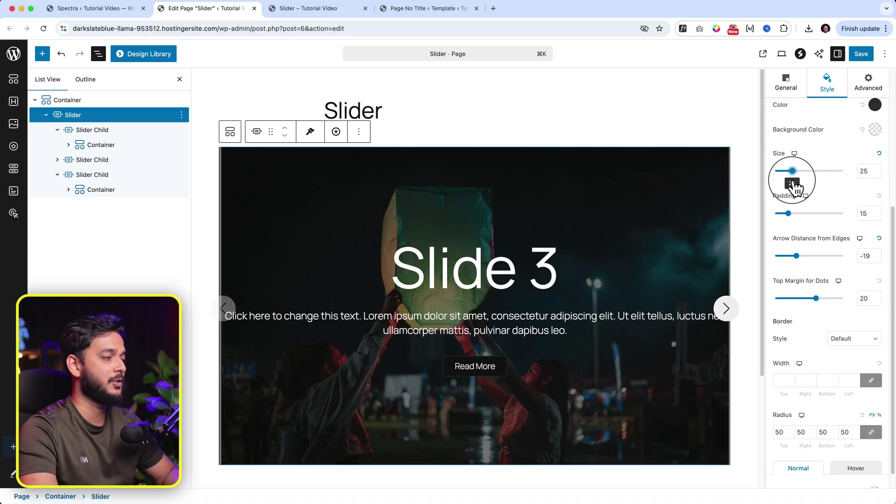
key(Tab)
key(Tab)
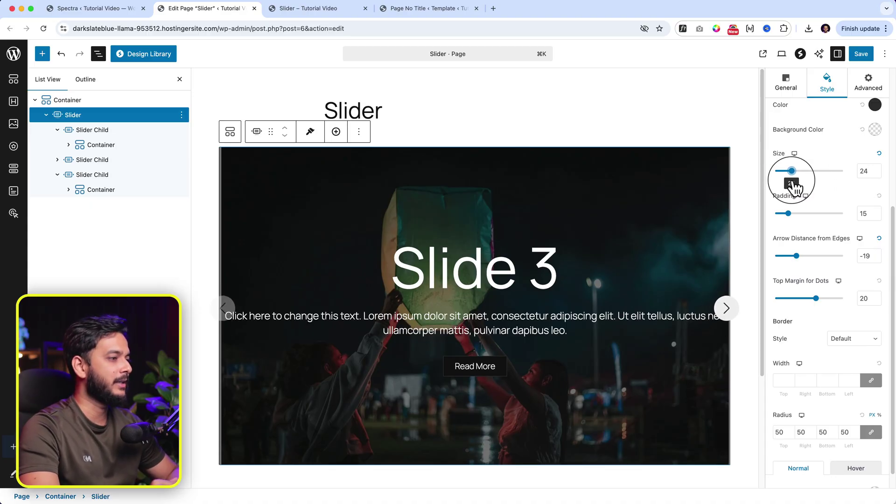
key(Right)
key(Right)
key(Right)
key(Right)
key(Right)
key(Right)
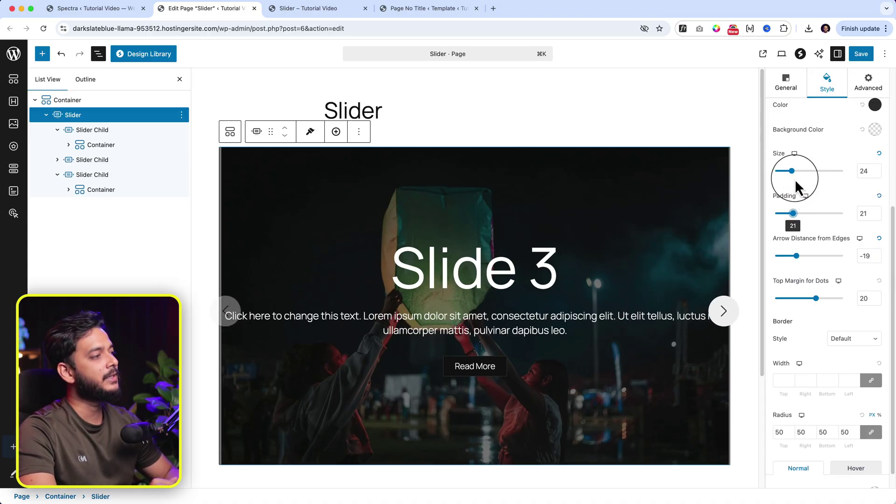
Give the arrows a translucent white background (FFFFFF4D) and white icons (FFFFFF).
click(875, 130)
drag(862, 164, 892, 124)
drag(830, 216, 712, 107)
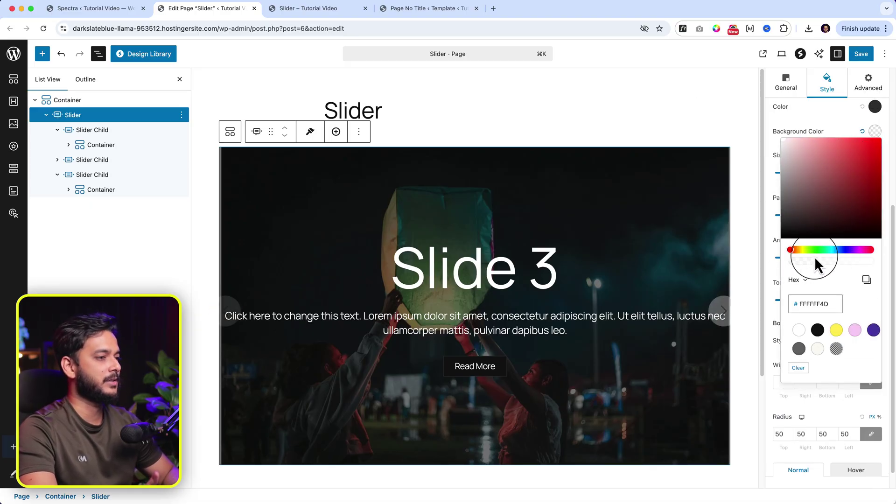
click(875, 132)
click(875, 107)
drag(855, 134, 747, 80)
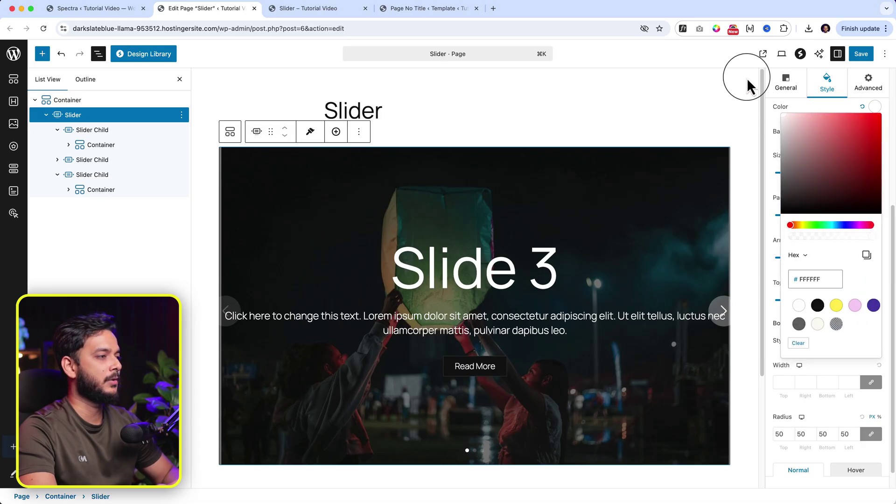
click(749, 84)
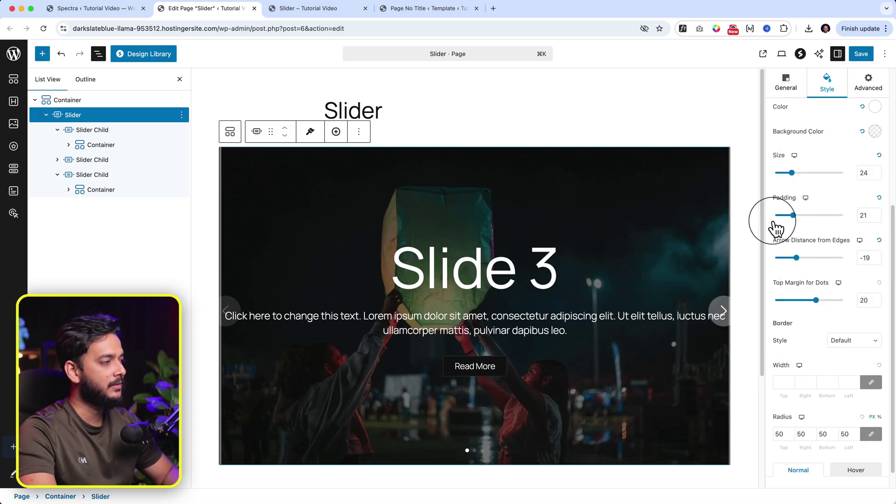
Set arrow distance from edges to 30 and the dots' top margin to 33.
drag(776, 240, 829, 268)
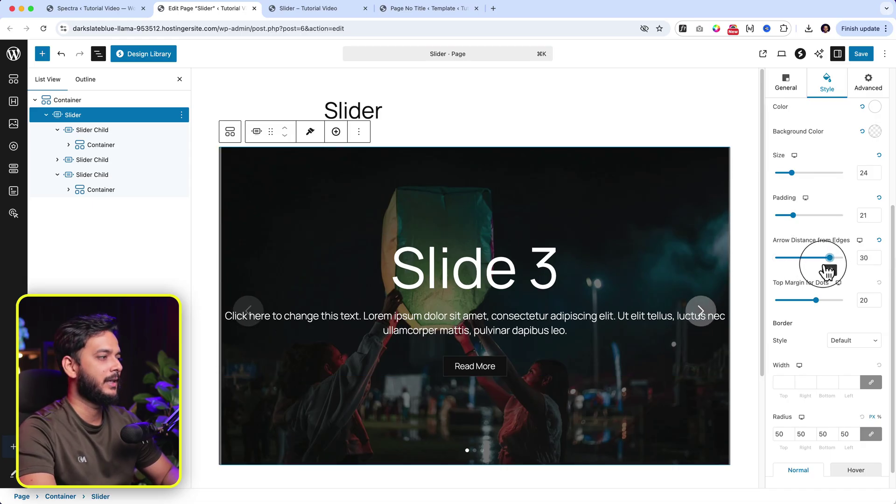
drag(816, 300, 821, 301)
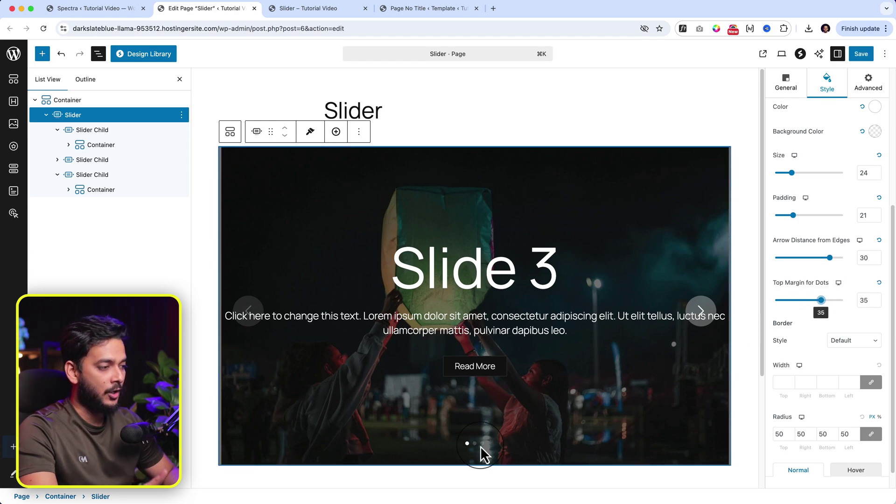
drag(822, 301, 823, 301)
scroll(824, 414, down, 1)
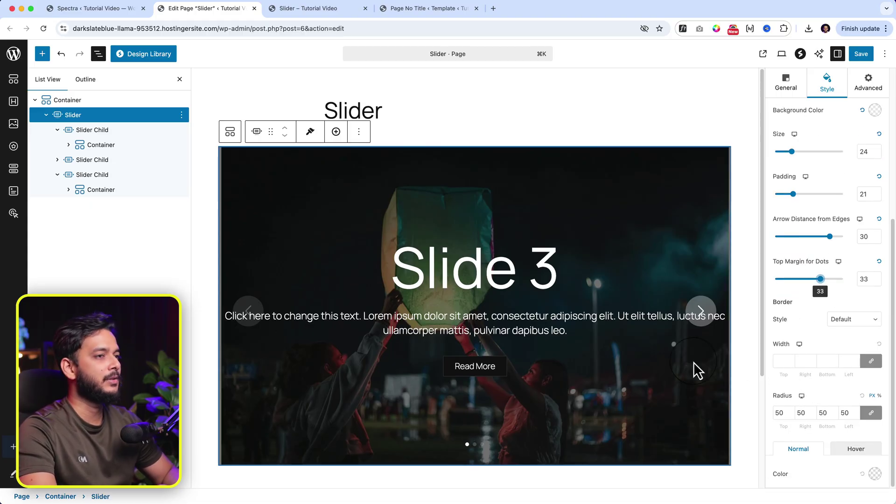
Select the second slide's content container and keep its width at 100.
click(108, 160)
click(110, 146)
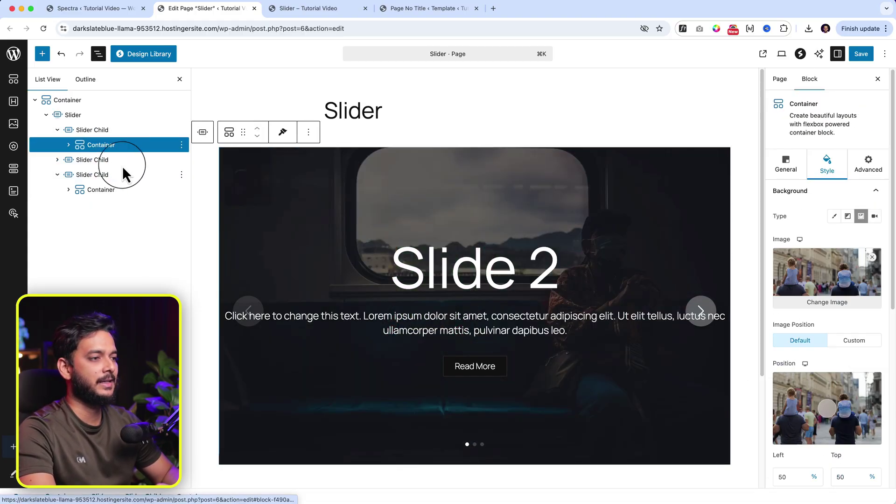
click(252, 312)
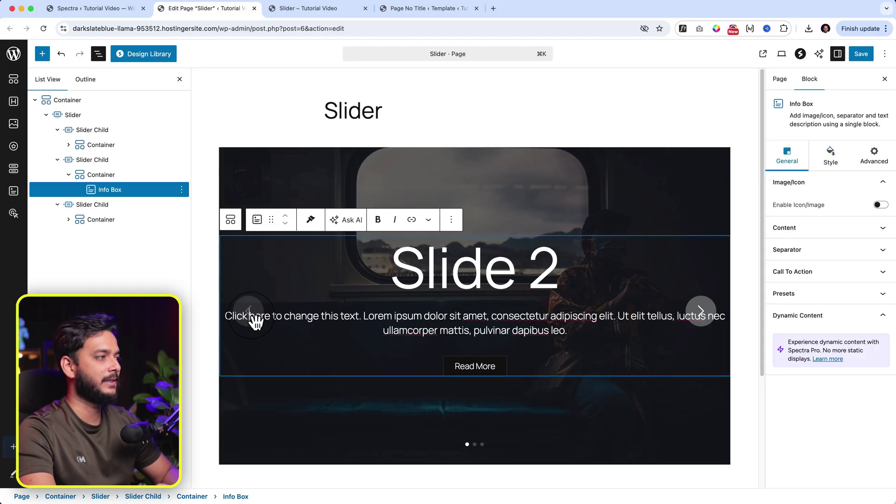
click(108, 189)
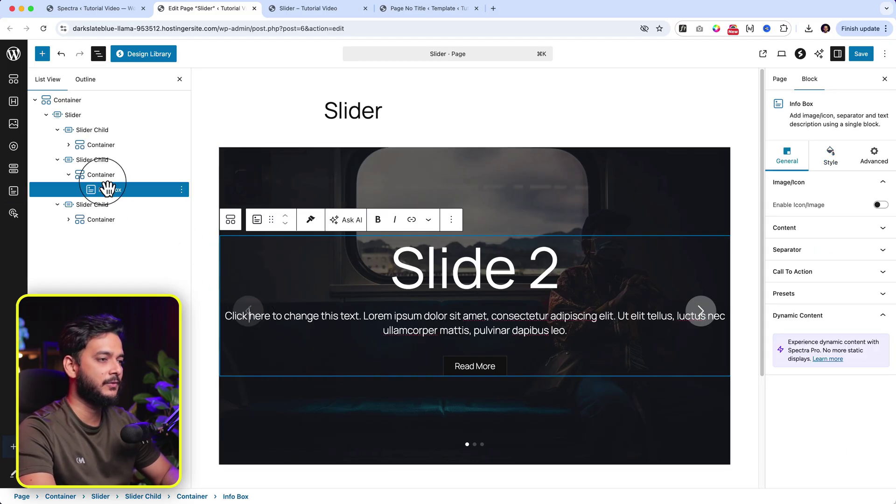
click(108, 176)
click(794, 173)
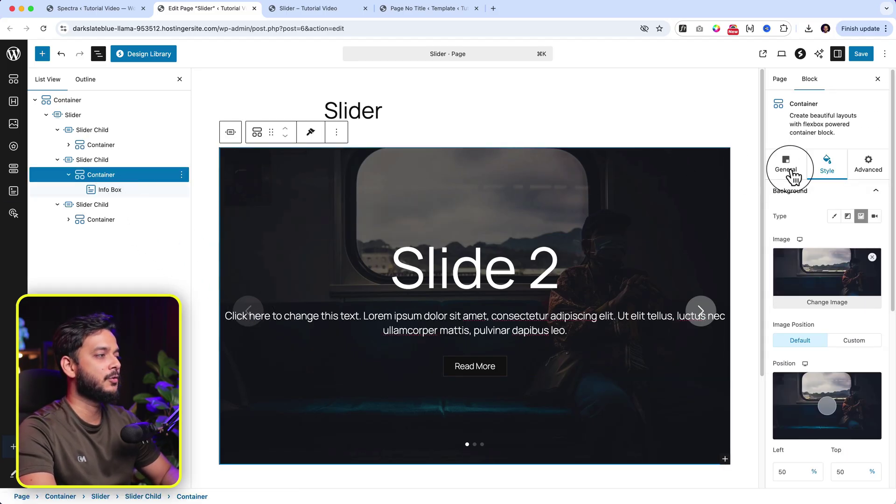
click(847, 225)
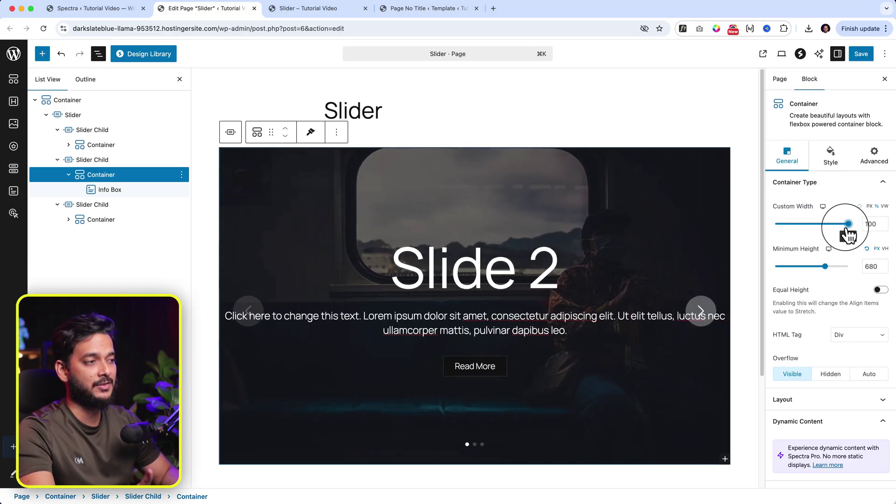
drag(847, 228, 867, 234)
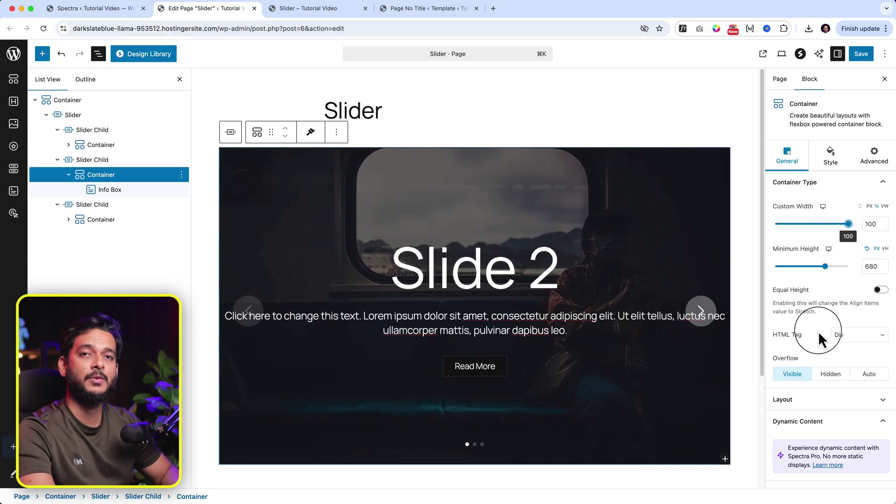
Give the second slide's container padding 20 top and bottom, 120 left and right.
click(838, 164)
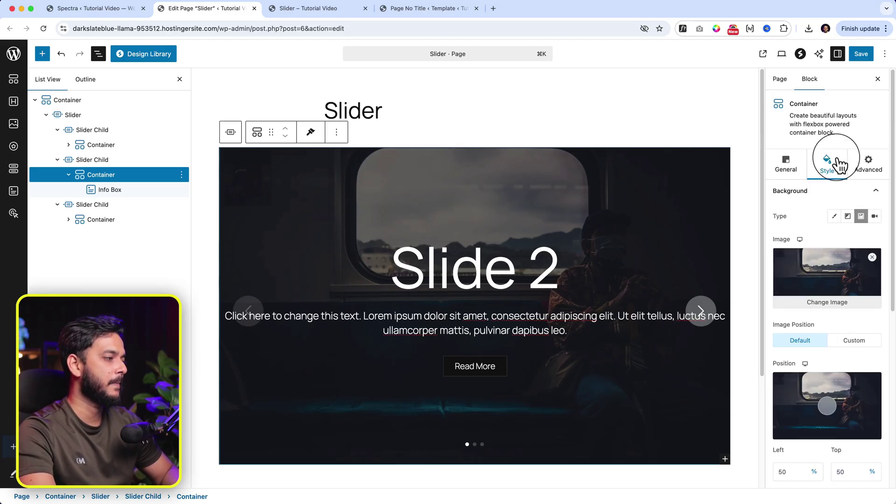
scroll(839, 196, down, 5)
click(840, 485)
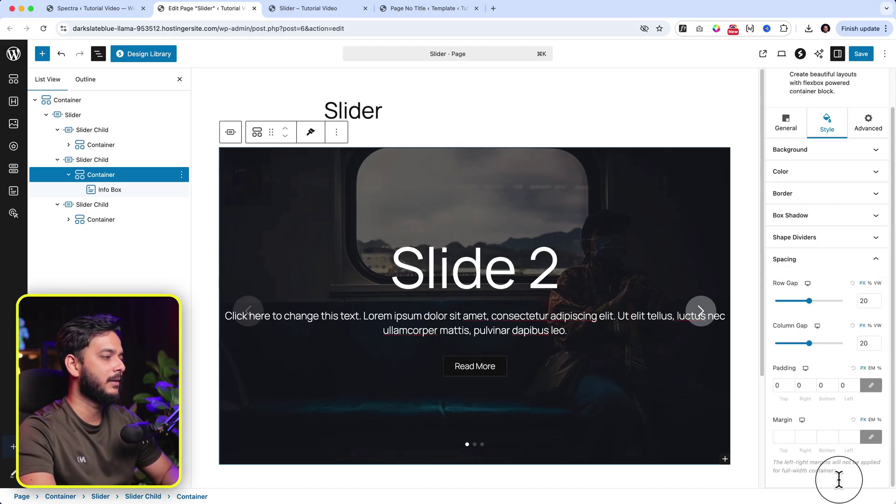
click(777, 385)
text(20)
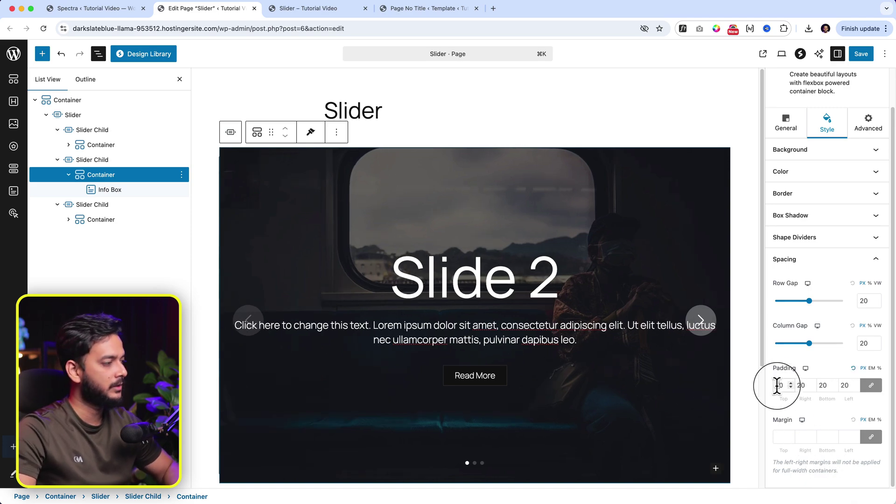
click(872, 387)
click(842, 386)
text(1)
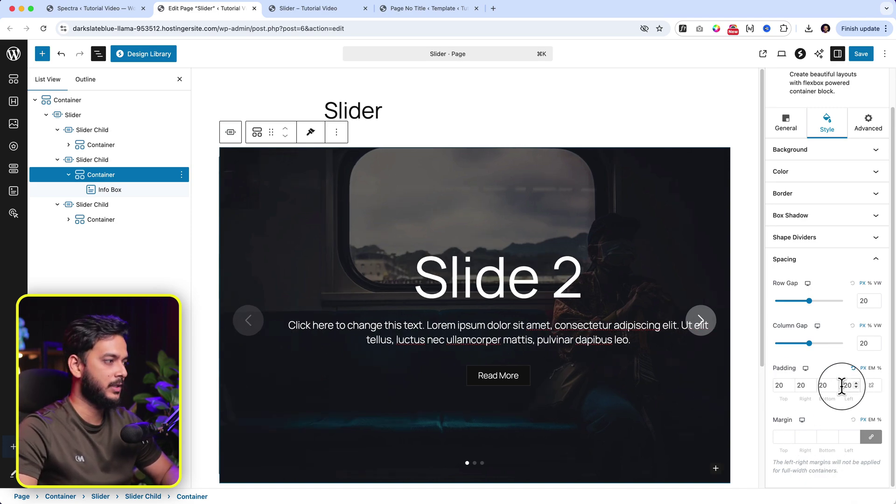
click(799, 385)
text(1)
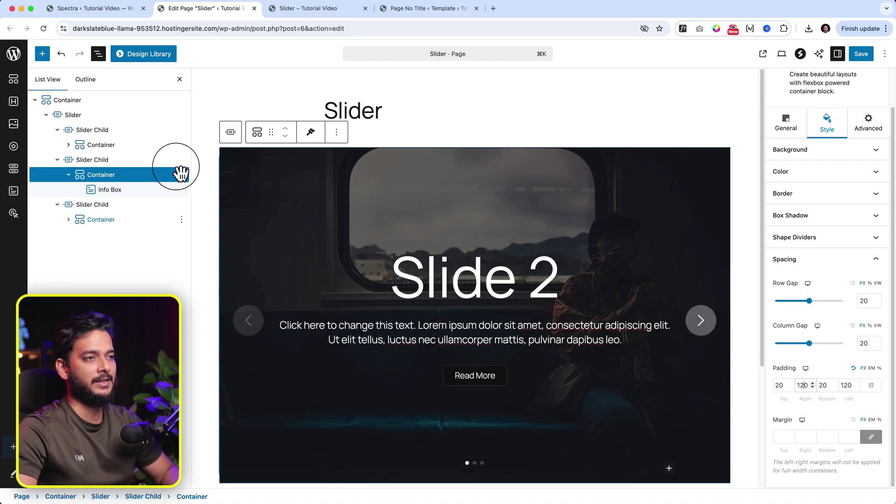
Apply the same 20 / 120 padding to the first slide's container.
click(114, 146)
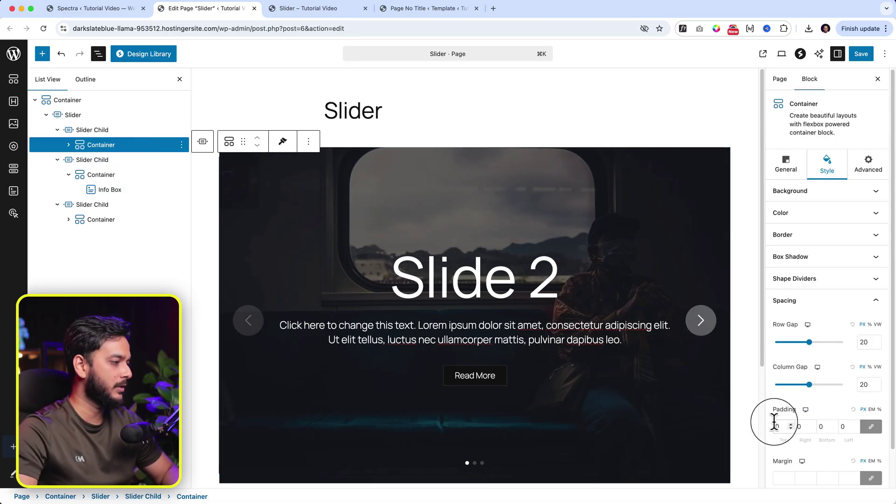
click(774, 422)
text(2)
click(871, 427)
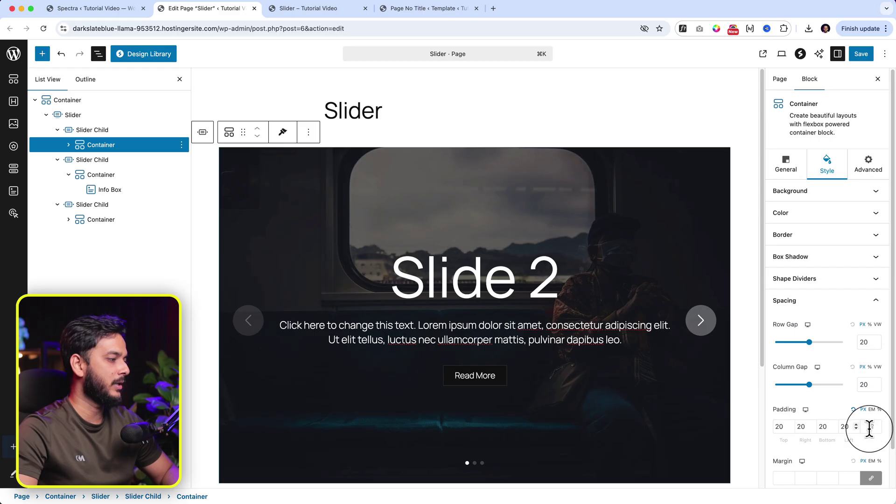
click(799, 426)
text(1)
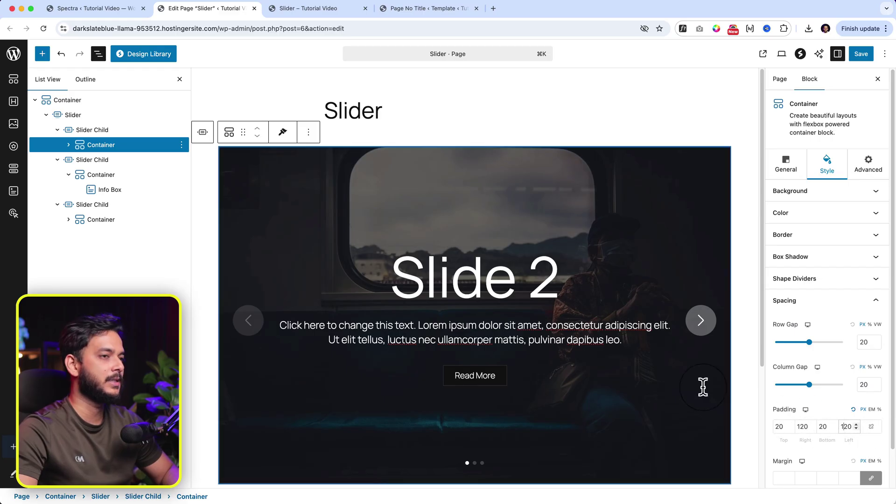
Apply 20 / 120 padding to the third slide's container and save the page.
click(122, 222)
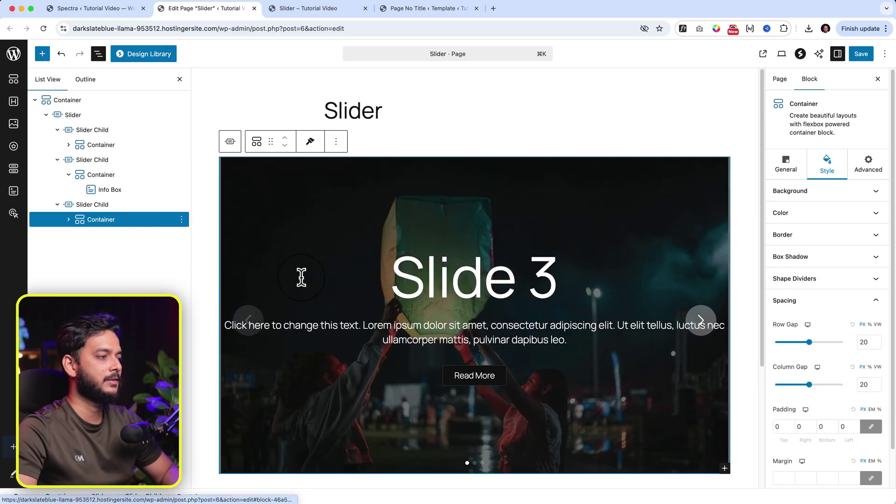
click(776, 427)
text(2)
click(872, 431)
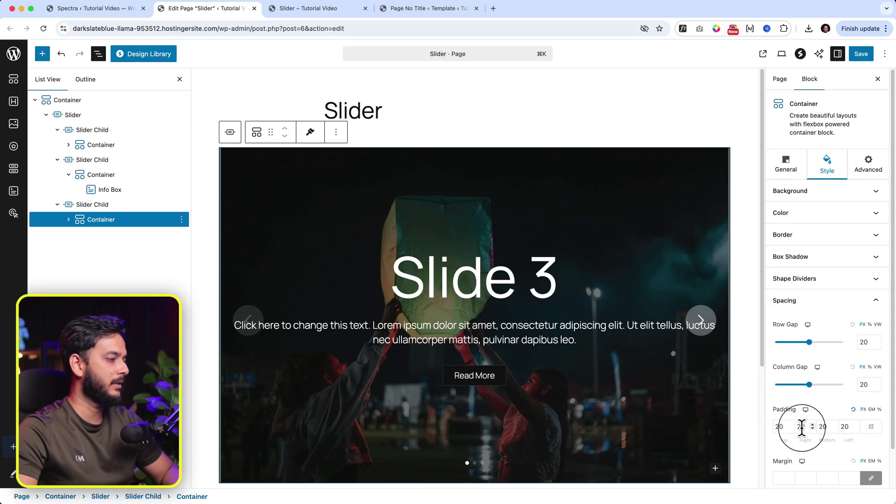
click(797, 426)
text(1)
click(841, 427)
text(1)
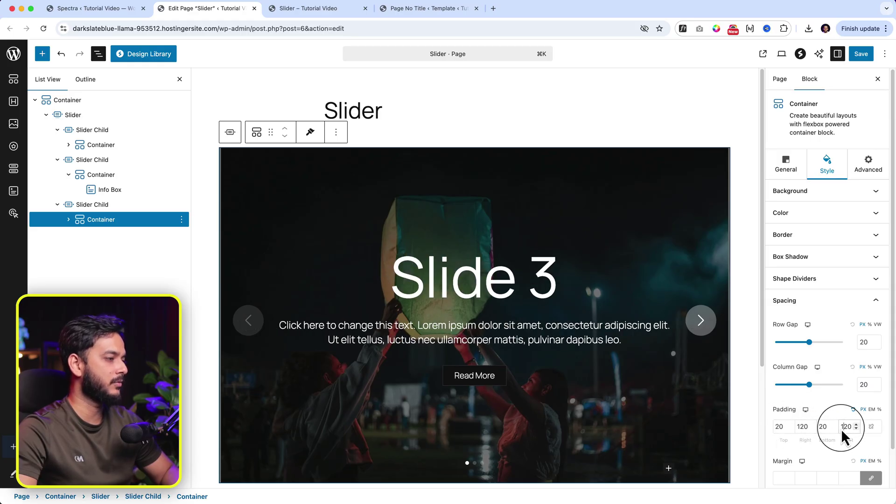
click(862, 54)
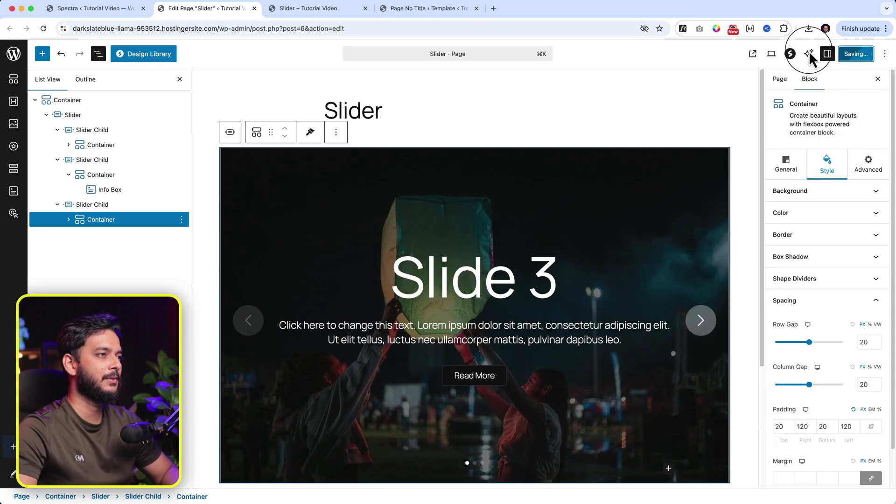
click(312, 12)
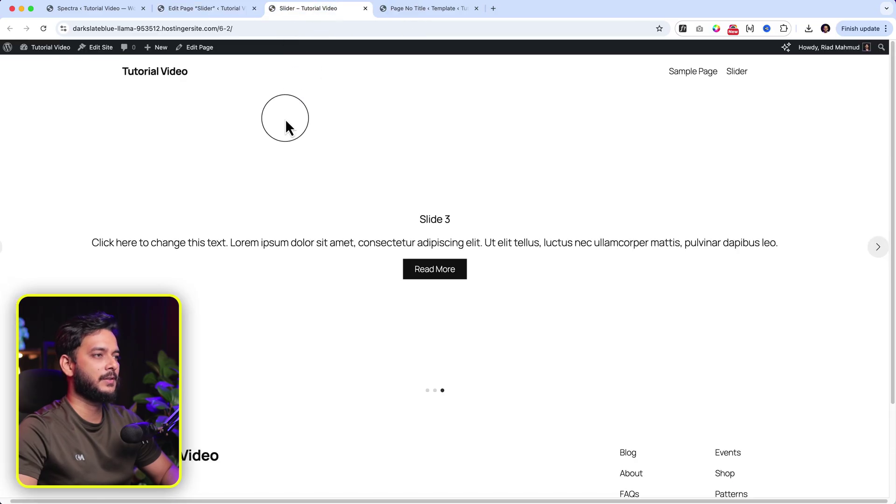
right_click(285, 119)
click(325, 145)
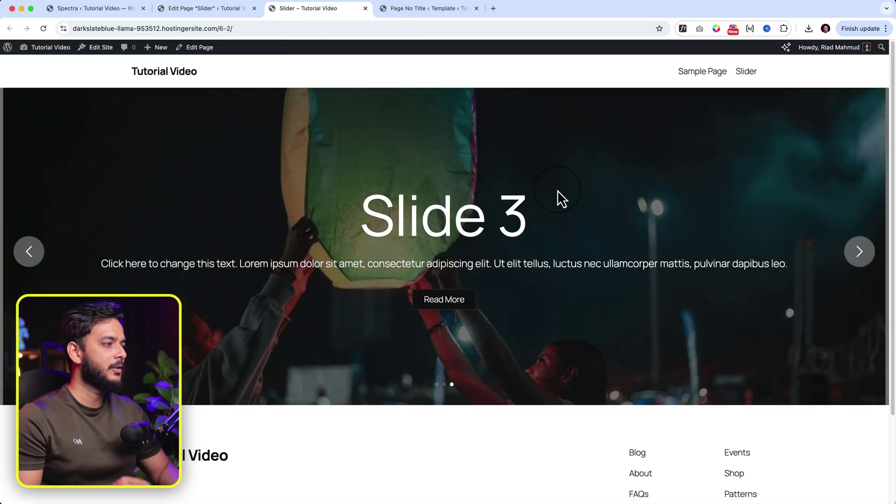
click(860, 252)
click(861, 253)
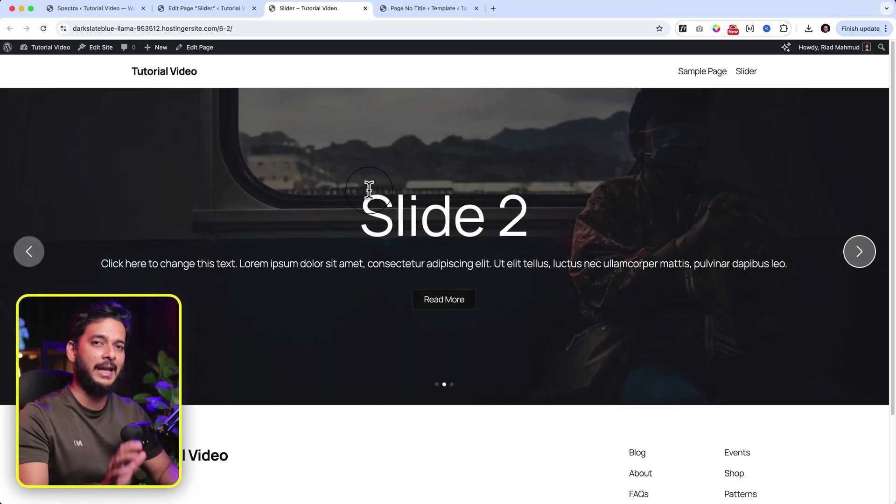
click(180, 12)
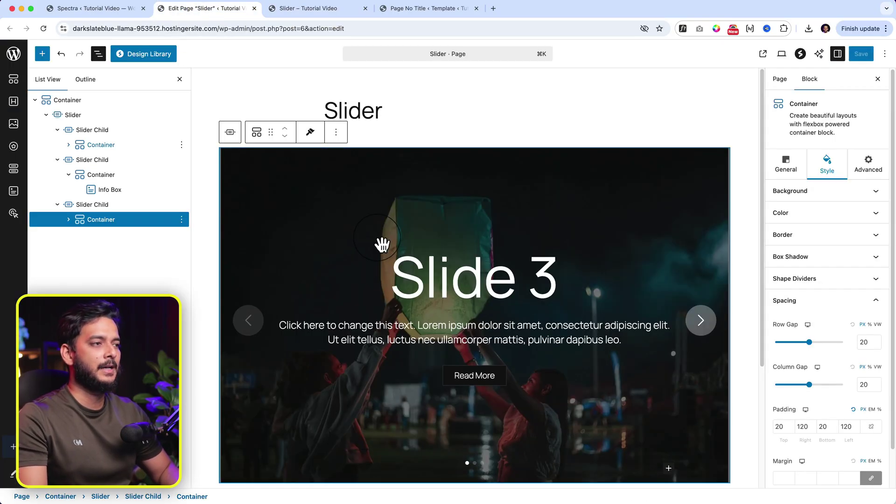
Delete the Info Box from the first slide's container.
click(69, 145)
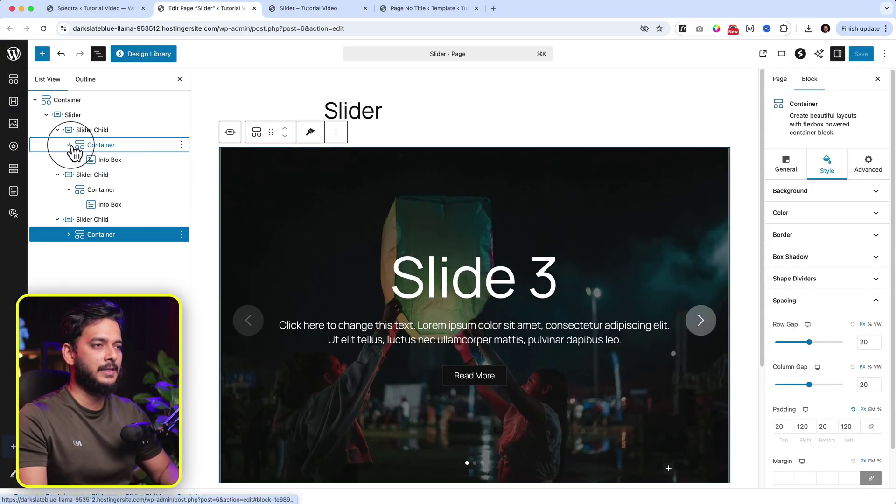
click(125, 160)
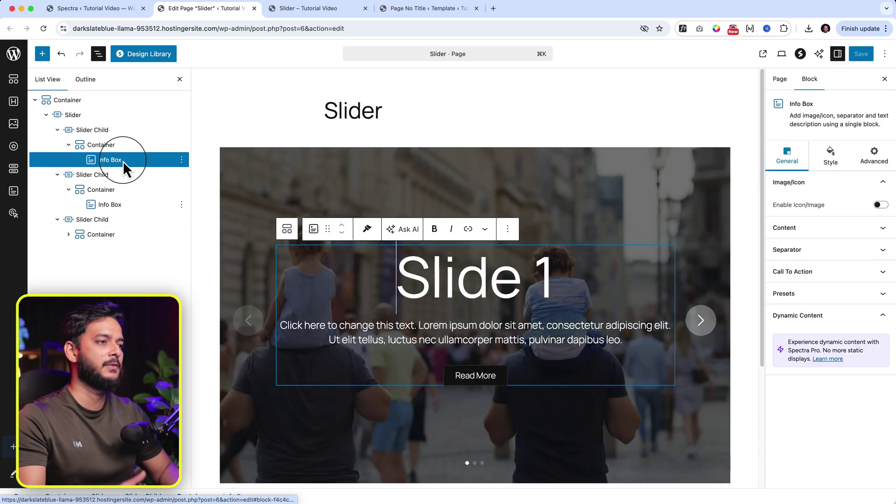
click(187, 162)
click(212, 394)
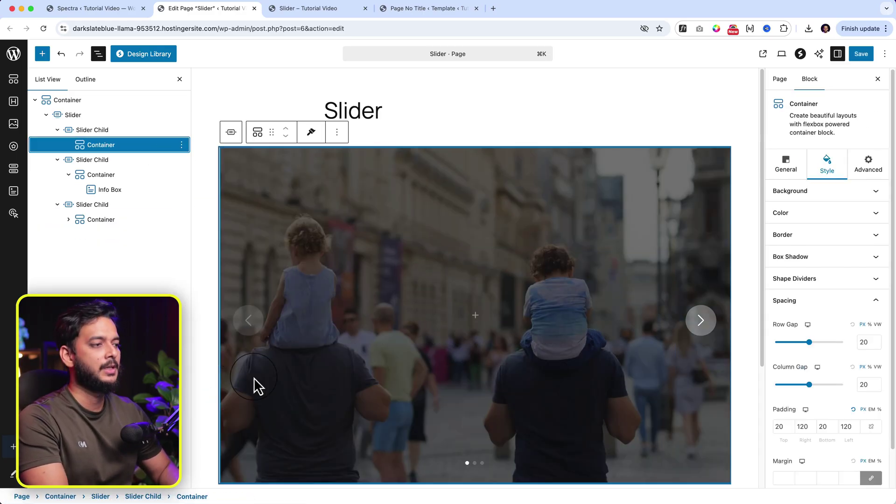
Open the full block library from the now-empty first slide.
click(475, 322)
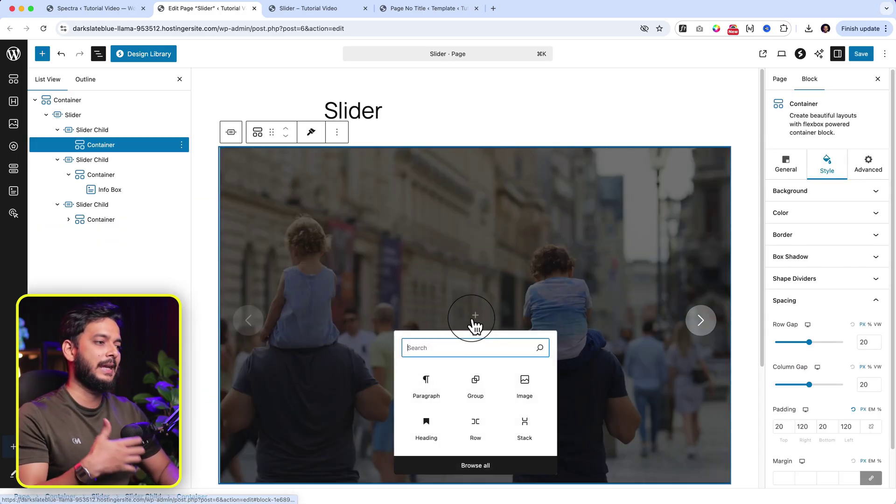
click(490, 467)
scroll(112, 363, down, 10)
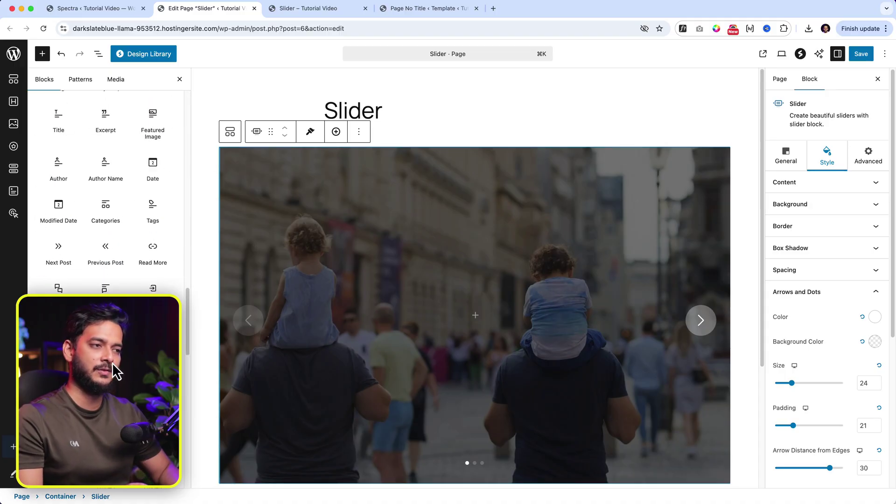
click(358, 241)
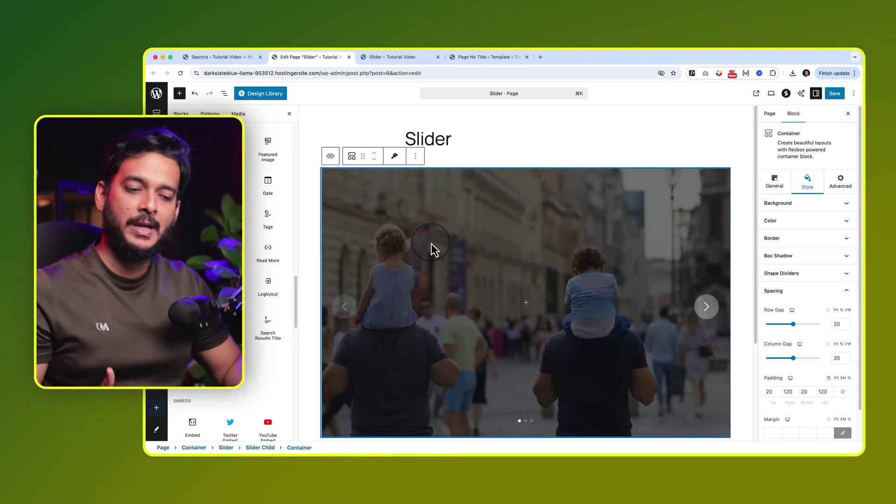